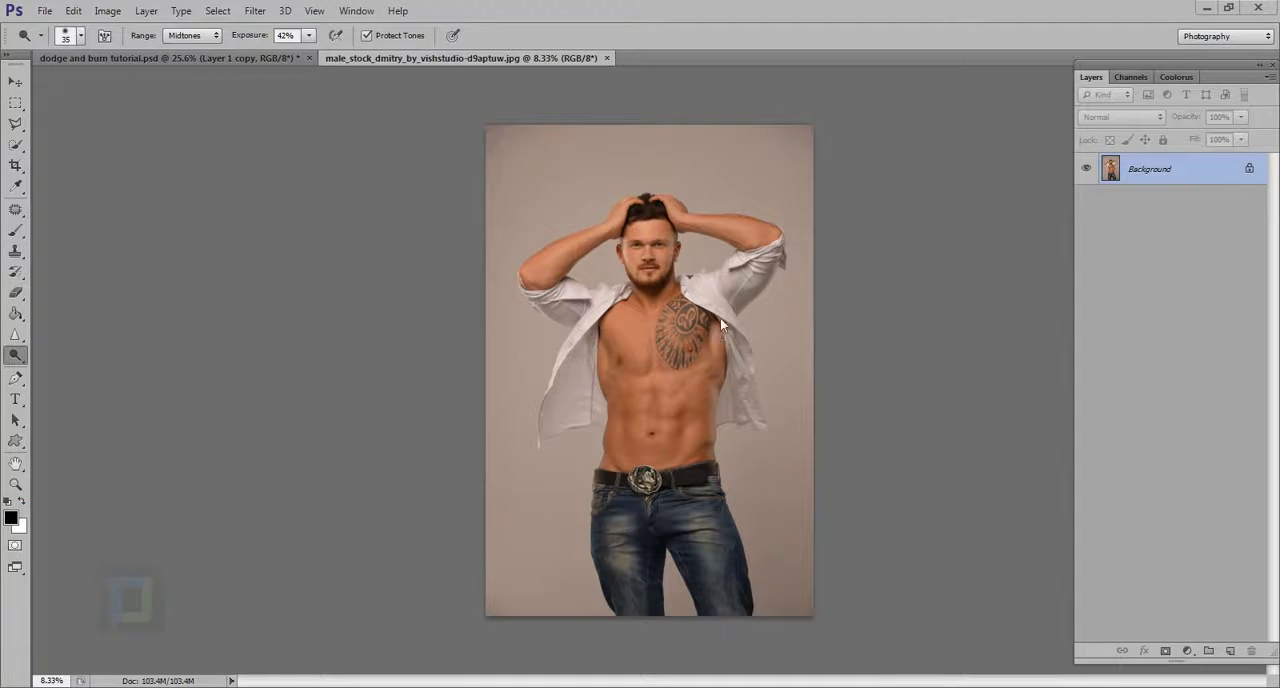
# Duplicate the Background layer of the male portrait
pyautogui.scroll(3, 720, 317)
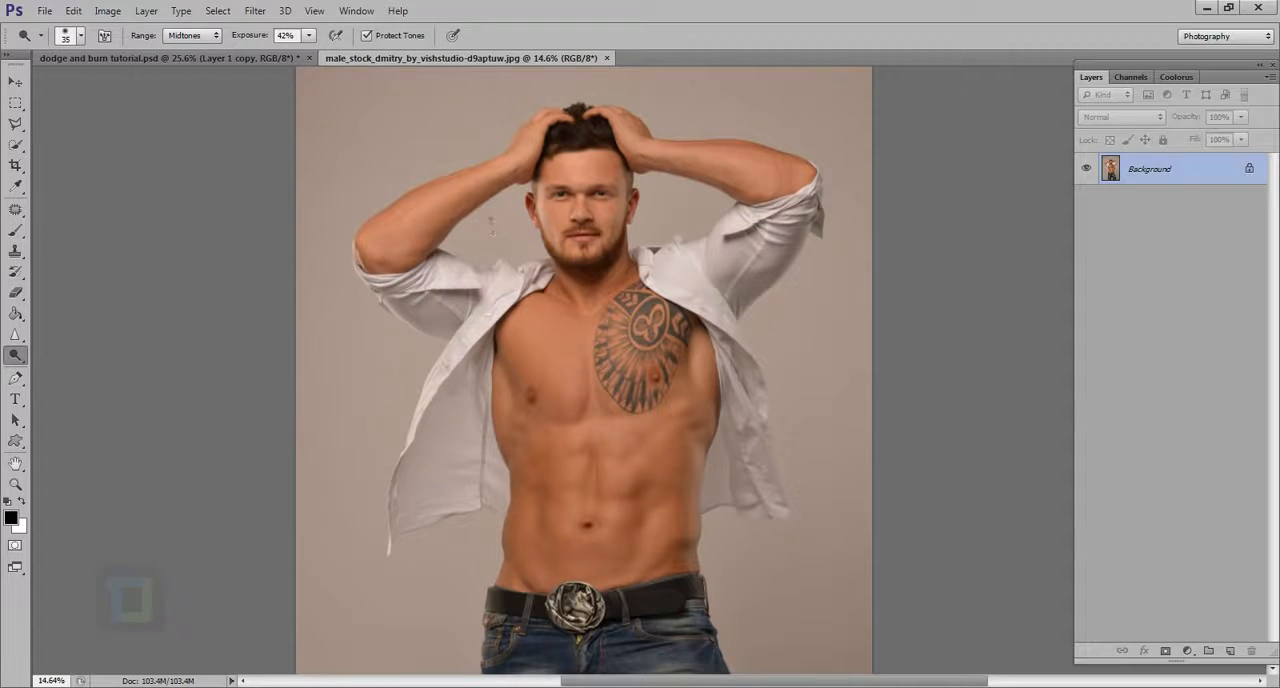
pyautogui.scroll(-3, 491, 218)
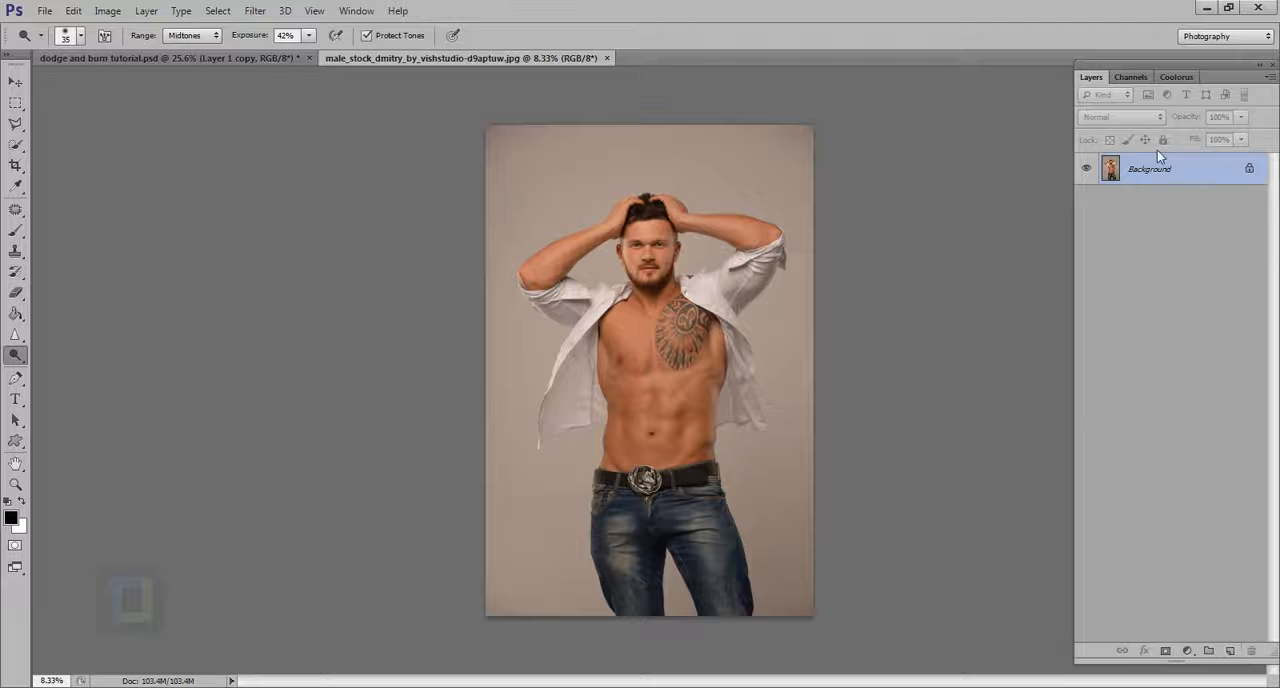
pyautogui.hotkey('ctrl', 'j')
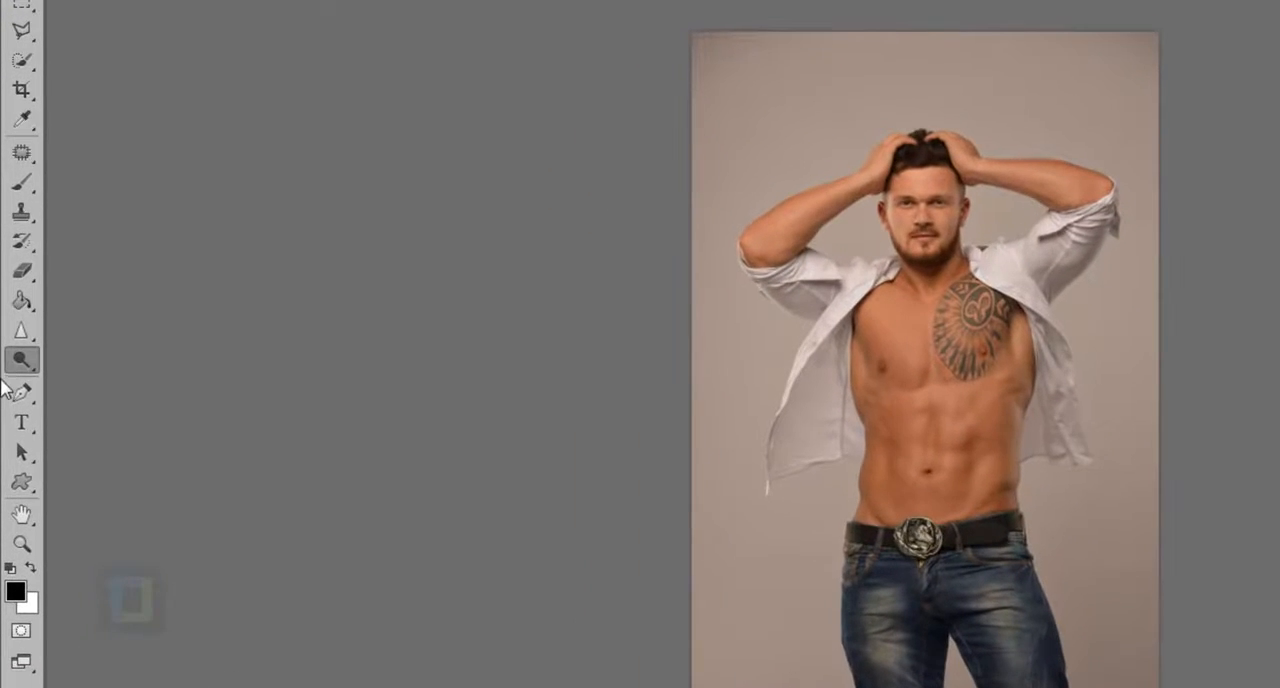
# Set the Dodge tool's exposure to 100% and its brush size to 152 px
pyautogui.click(17, 357)
pyautogui.click(114, 357)
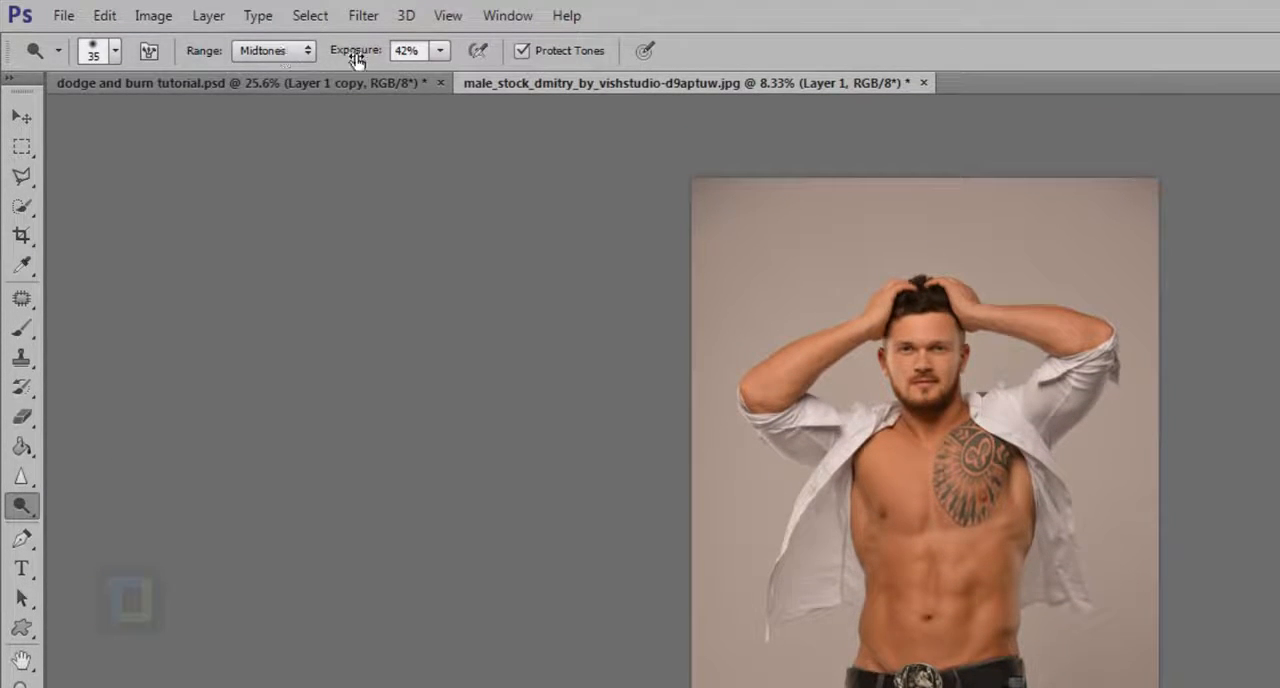
pyautogui.moveTo(355, 52); pyautogui.dragTo(586, 60)
pyautogui.rightClick(861, 465)
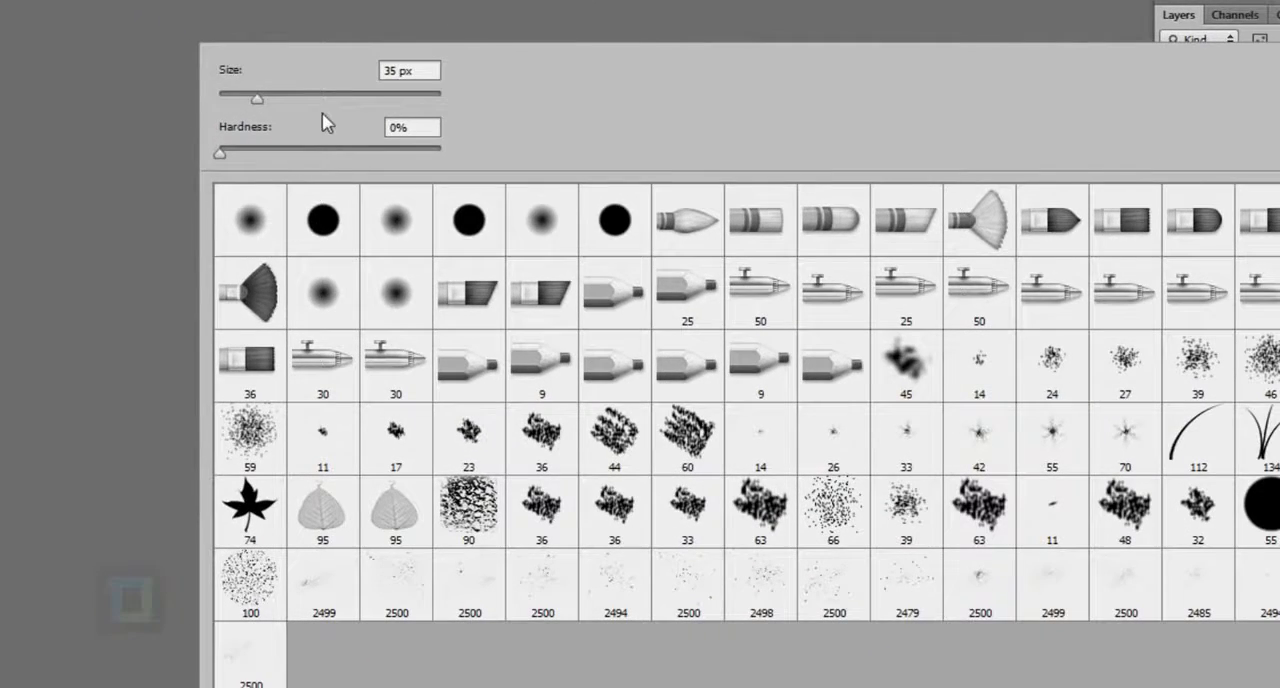
pyautogui.click(348, 97)
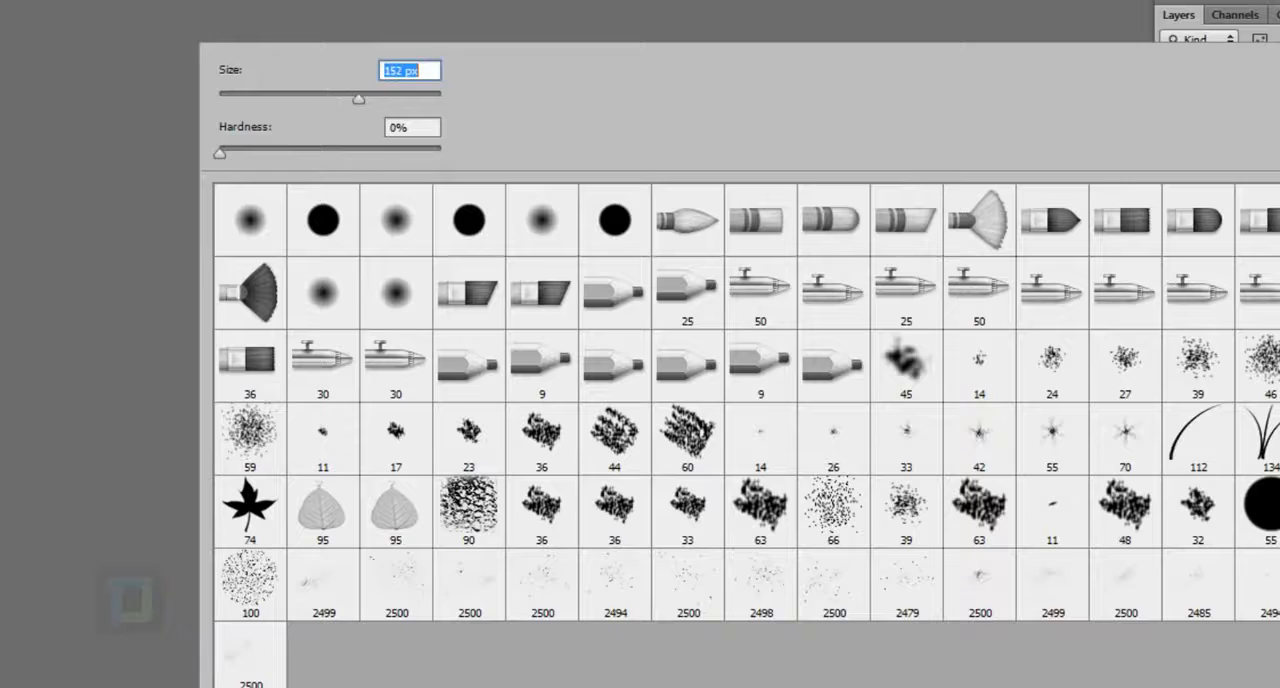
pyautogui.press('Return')
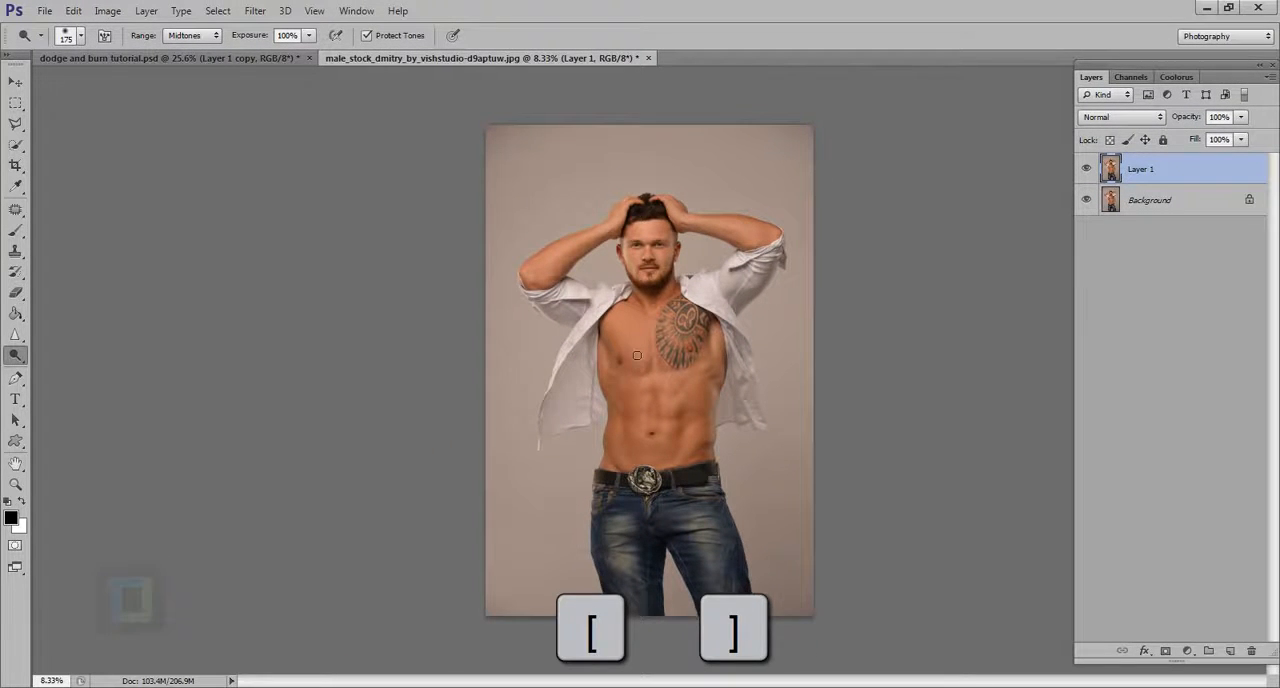
# Dodge the torso from chest to belt with a 1300 px brush and compare it with the original
pyautogui.press(']')
pyautogui.press(']')
pyautogui.press(']')
pyautogui.press(']')
pyautogui.press(']')
pyautogui.press(']')
pyautogui.press(']')
pyautogui.press(']')
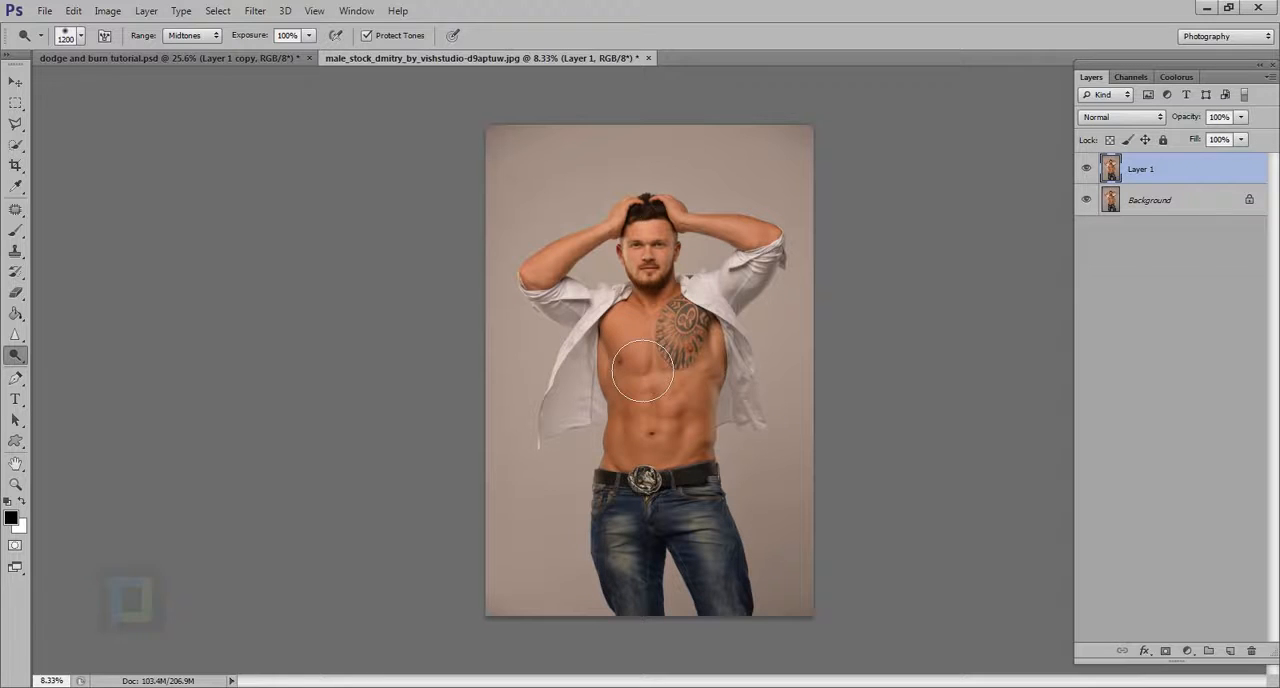
pyautogui.press(']')
pyautogui.moveTo(648, 325)
pyautogui.mouseDown()
pyautogui.moveTo(653, 455)
pyautogui.moveTo(642, 305)
pyautogui.moveTo(630, 528)
pyautogui.moveTo(628, 319)
pyautogui.moveTo(645, 489)
pyautogui.mouseUp()
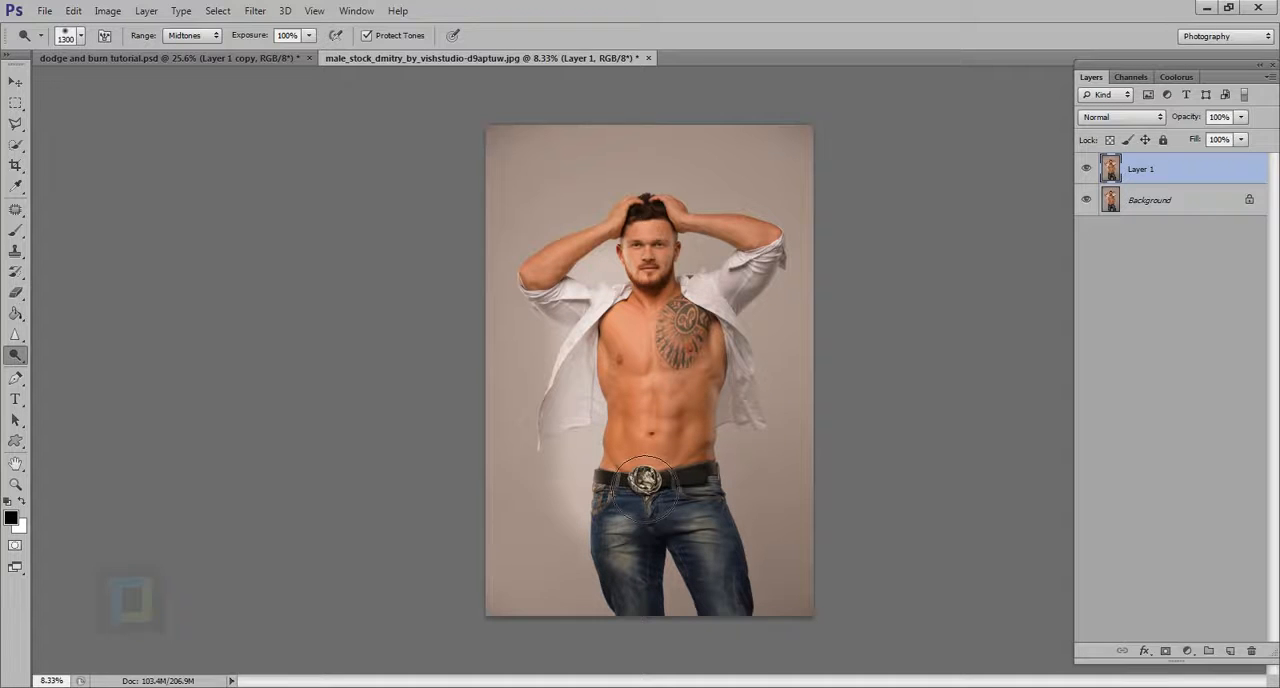
pyautogui.click(1089, 168)
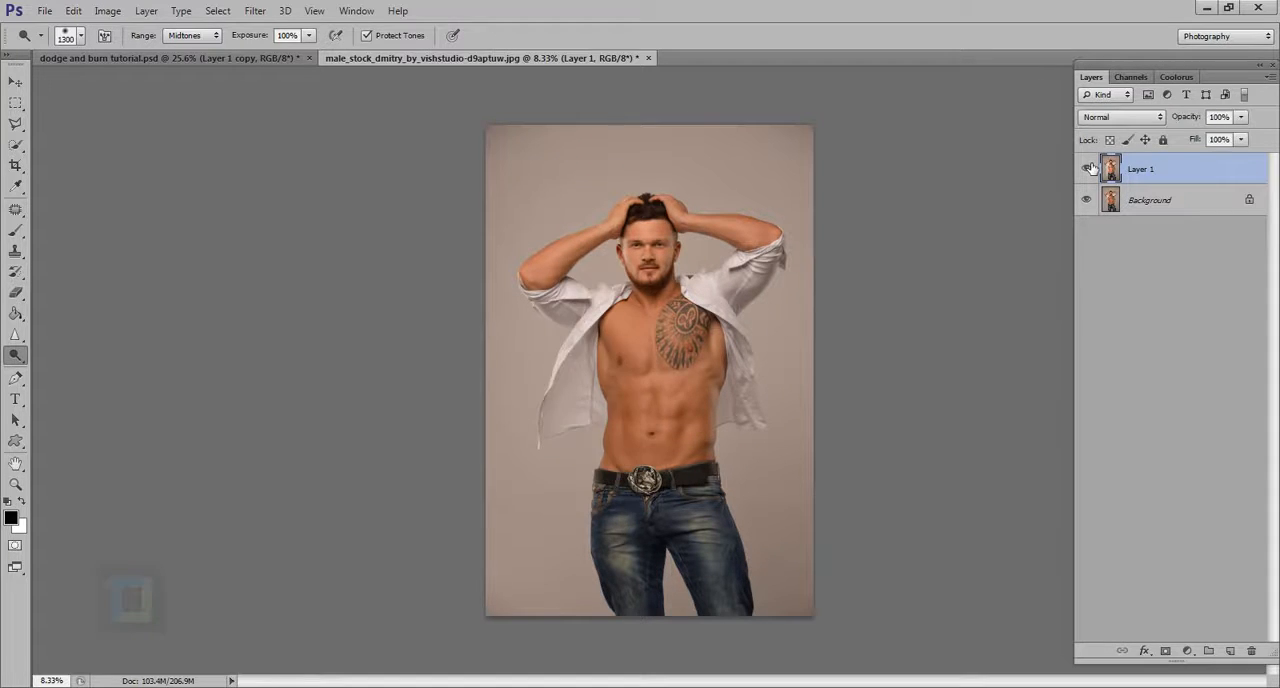
pyautogui.click(1089, 168)
# Brighten the chest and abdomen further with the Dodge tool and check the change against the original layer
pyautogui.scroll(3, 575, 345)
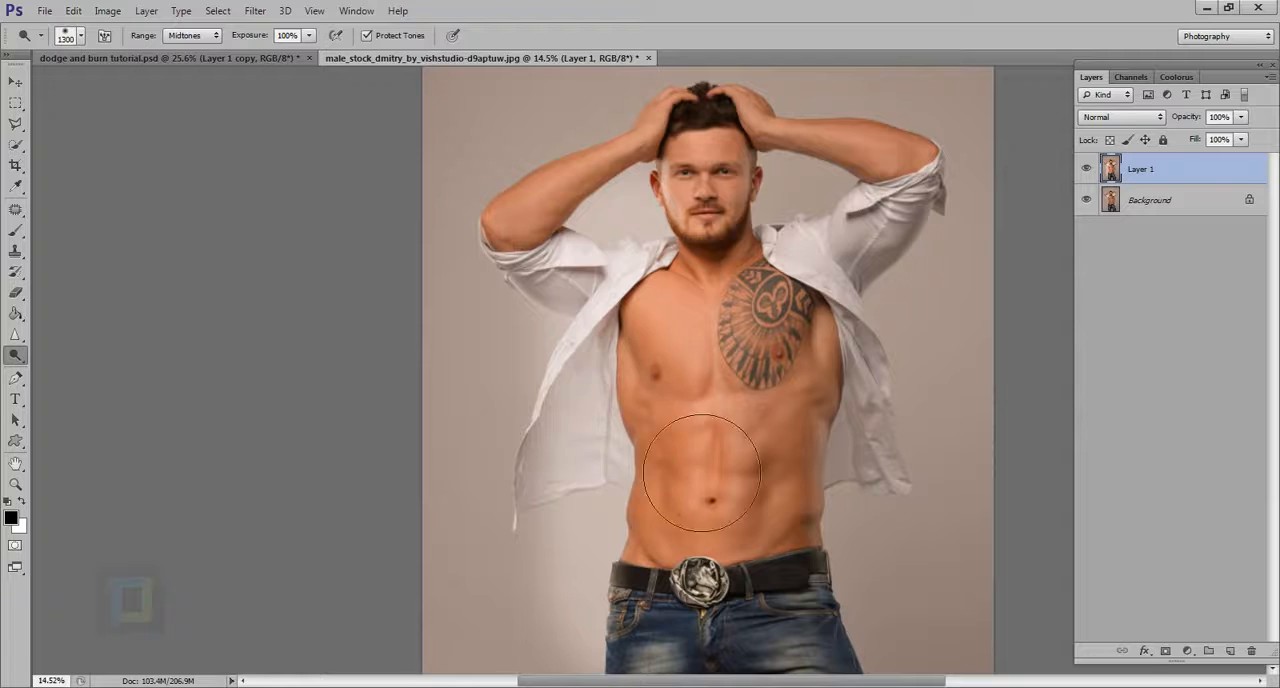
pyautogui.moveTo(648, 324); pyautogui.dragTo(690, 617)
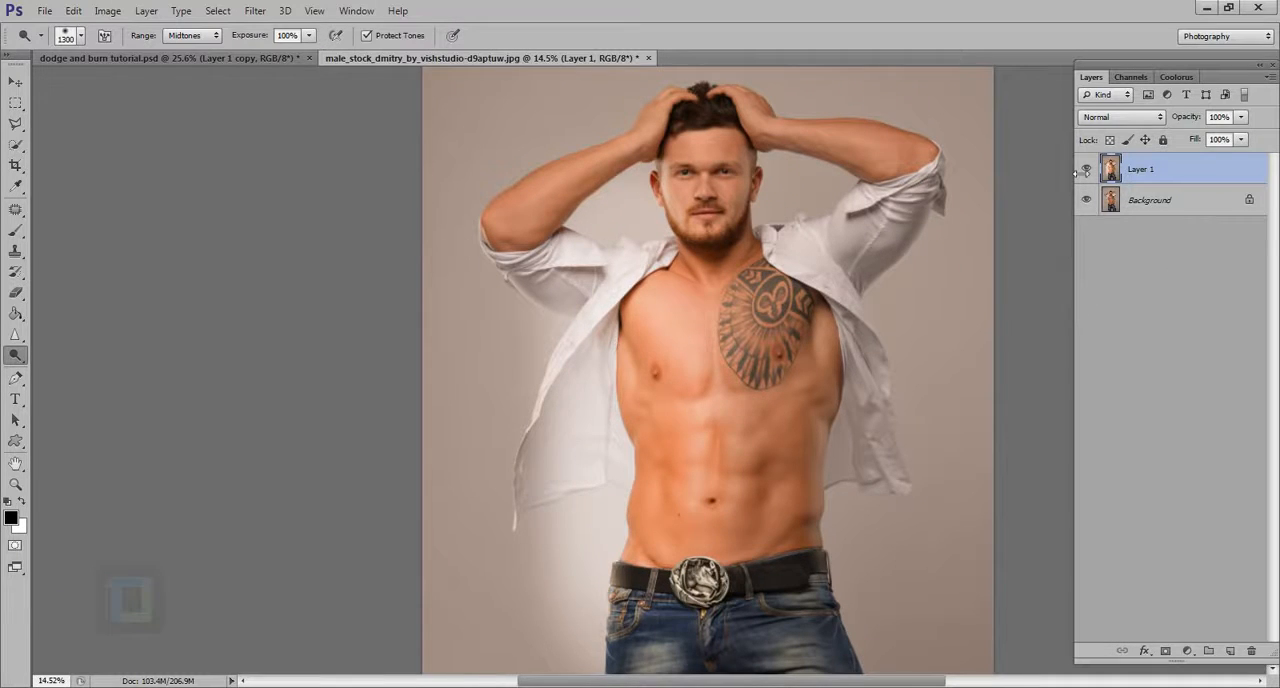
pyautogui.click(1090, 169)
pyautogui.click(1090, 169)
pyautogui.scroll(-3, 817, 300)
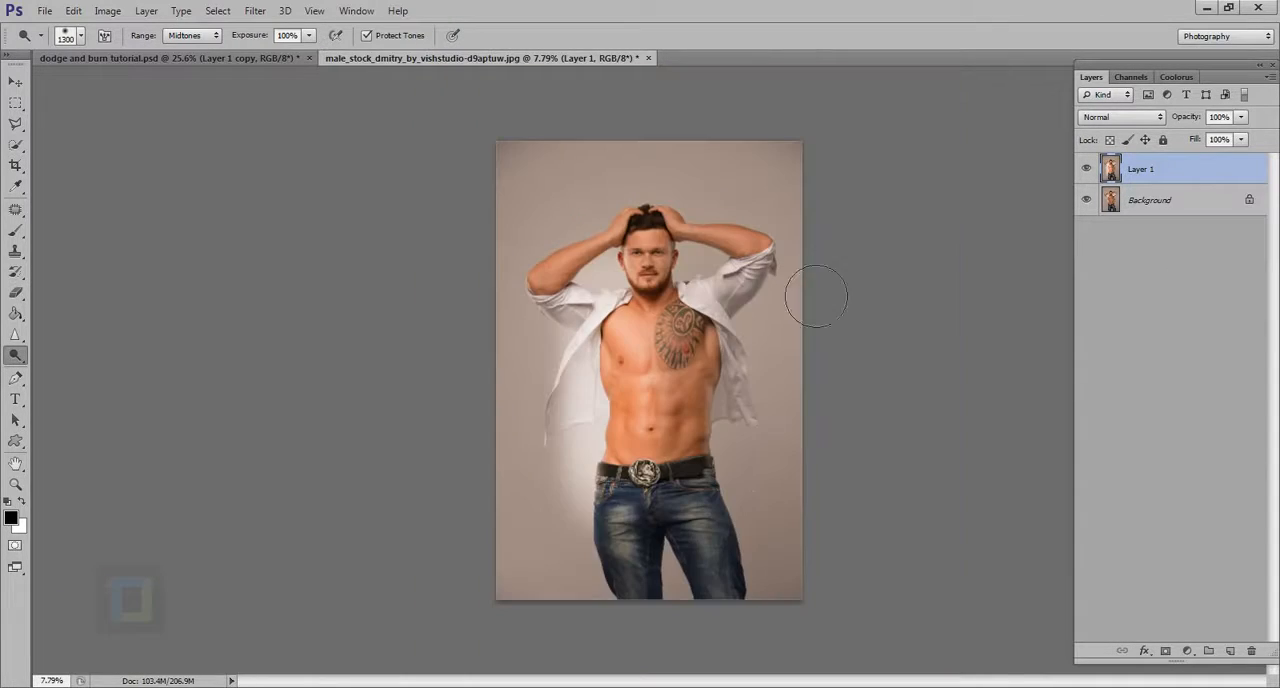
# Switch to the Burn tool with 100% exposure and the Midtones range
pyautogui.rightClick(16, 358)
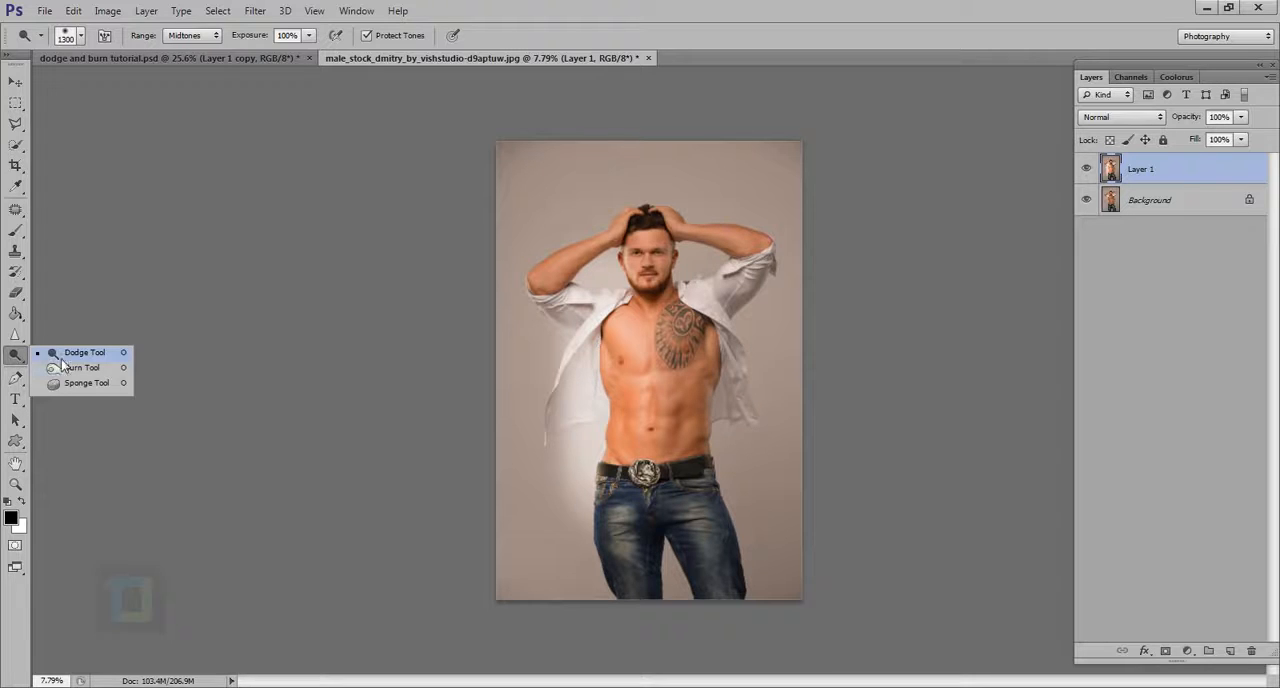
pyautogui.click(72, 367)
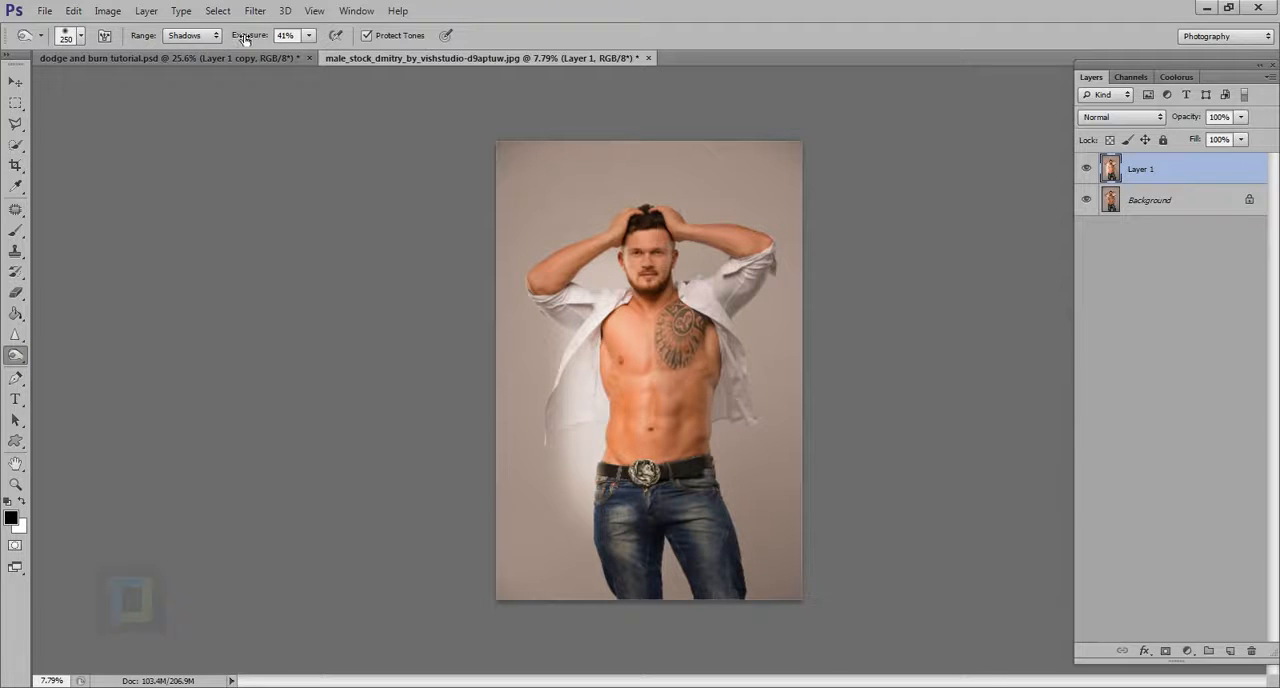
pyautogui.moveTo(244, 40); pyautogui.dragTo(256, 12)
pyautogui.click(196, 35)
pyautogui.click(186, 60)
# Burn the tattooed side of the man's torso and the open shirt beside it with a 1300 px brush
pyautogui.press(']')
pyautogui.press(']')
pyautogui.press(']')
pyautogui.press(']')
pyautogui.press(']')
pyautogui.press(']')
pyautogui.press(']')
pyautogui.press(']')
pyautogui.press(']')
pyautogui.press(']')
pyautogui.moveTo(717, 362)
pyautogui.mouseDown()
pyautogui.moveTo(718, 526)
pyautogui.moveTo(713, 362)
pyautogui.moveTo(726, 500)
pyautogui.moveTo(743, 352)
pyautogui.mouseUp()
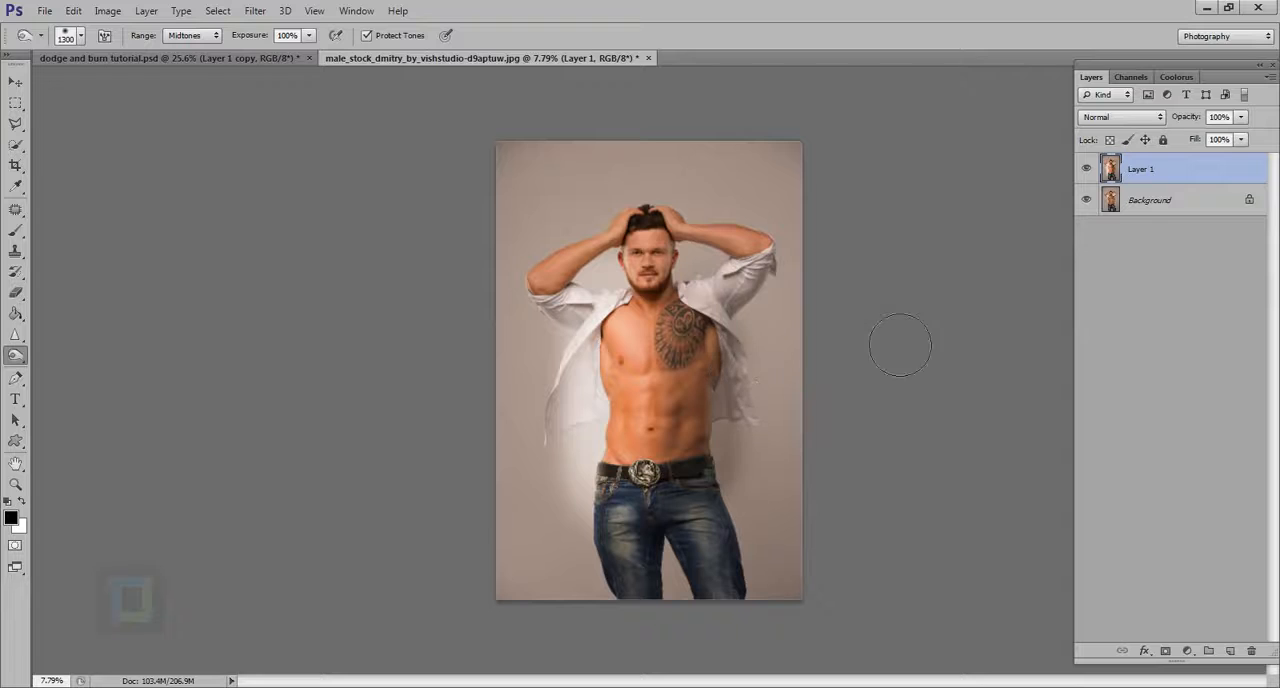
# Compare the dodged and burned result with the original photo and delete Layer 1
pyautogui.click(1087, 169)
pyautogui.click(1087, 169)
pyautogui.press('Delete')
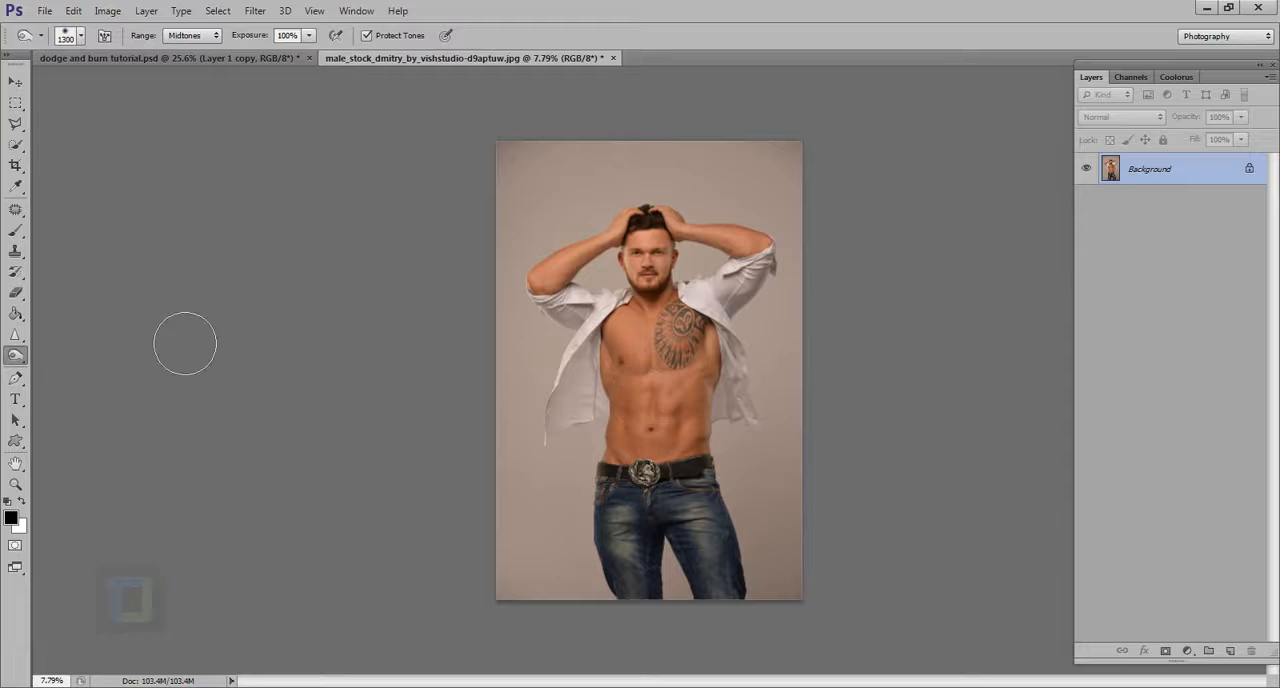
# Brighten the upper abdominal muscle below the tattoo using the Dodge tool with a 300 px brush
pyautogui.rightClick(13, 358)
pyautogui.click(82, 355)
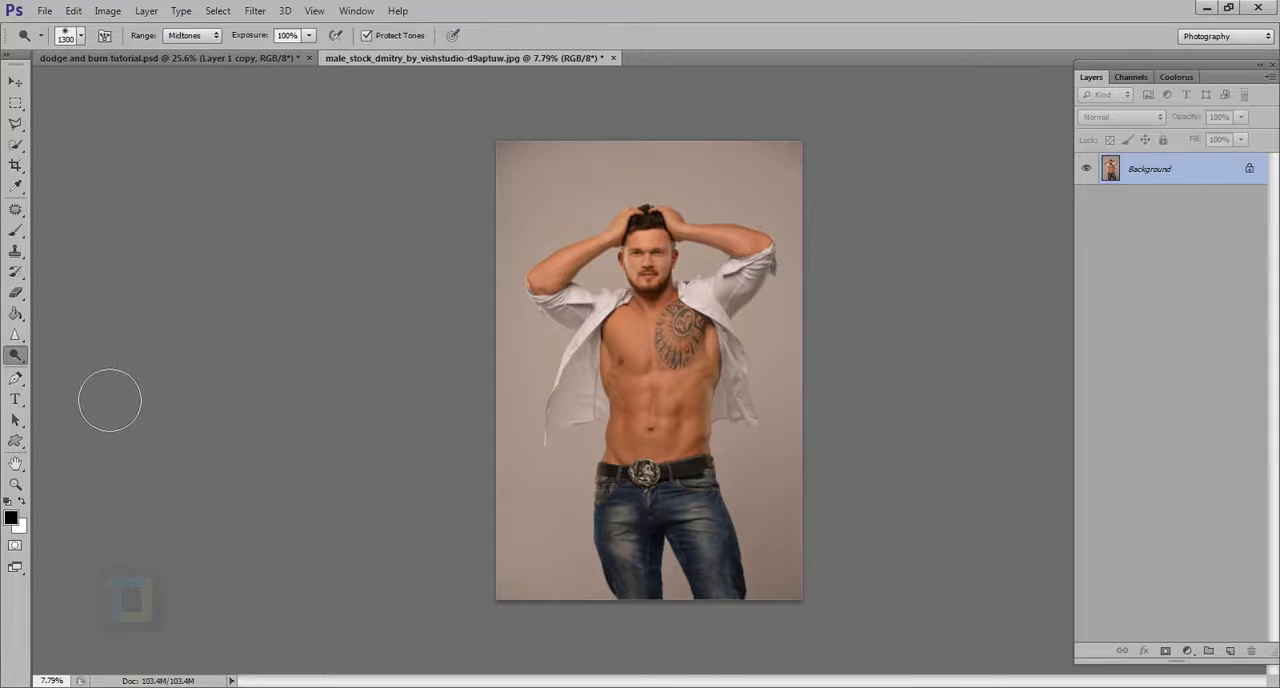
pyautogui.rightClick(27, 351)
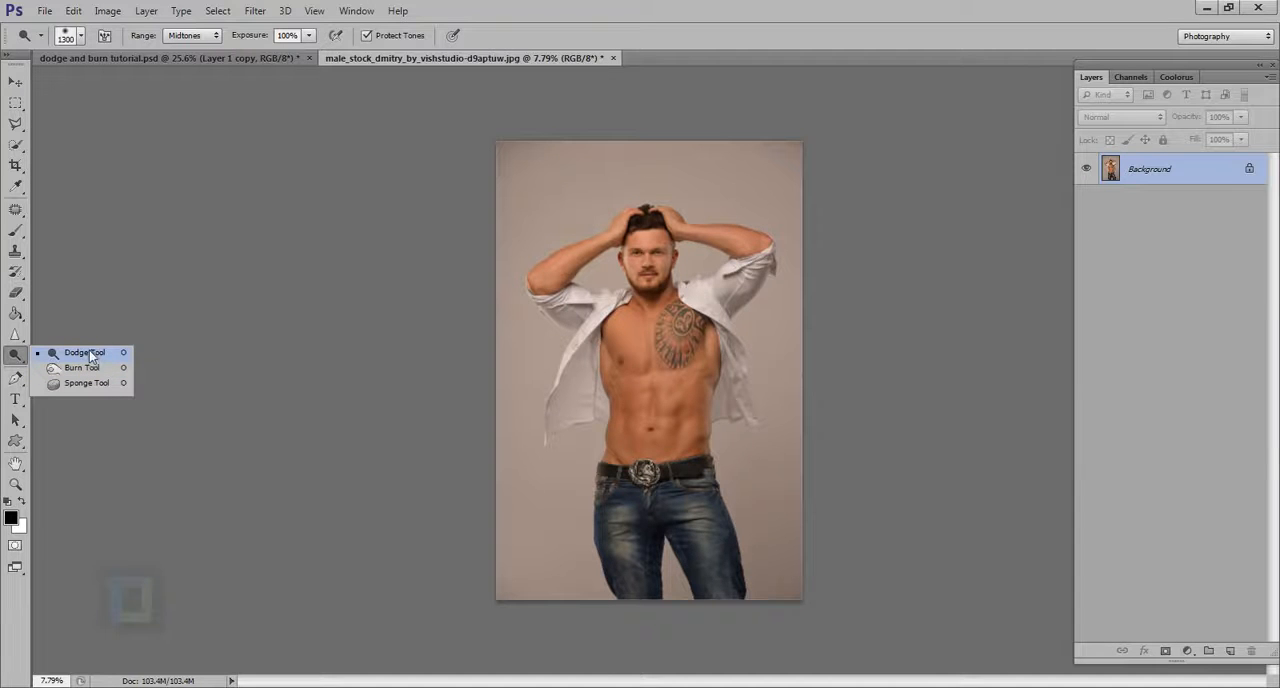
pyautogui.click(88, 355)
pyautogui.scroll(5, 700, 425)
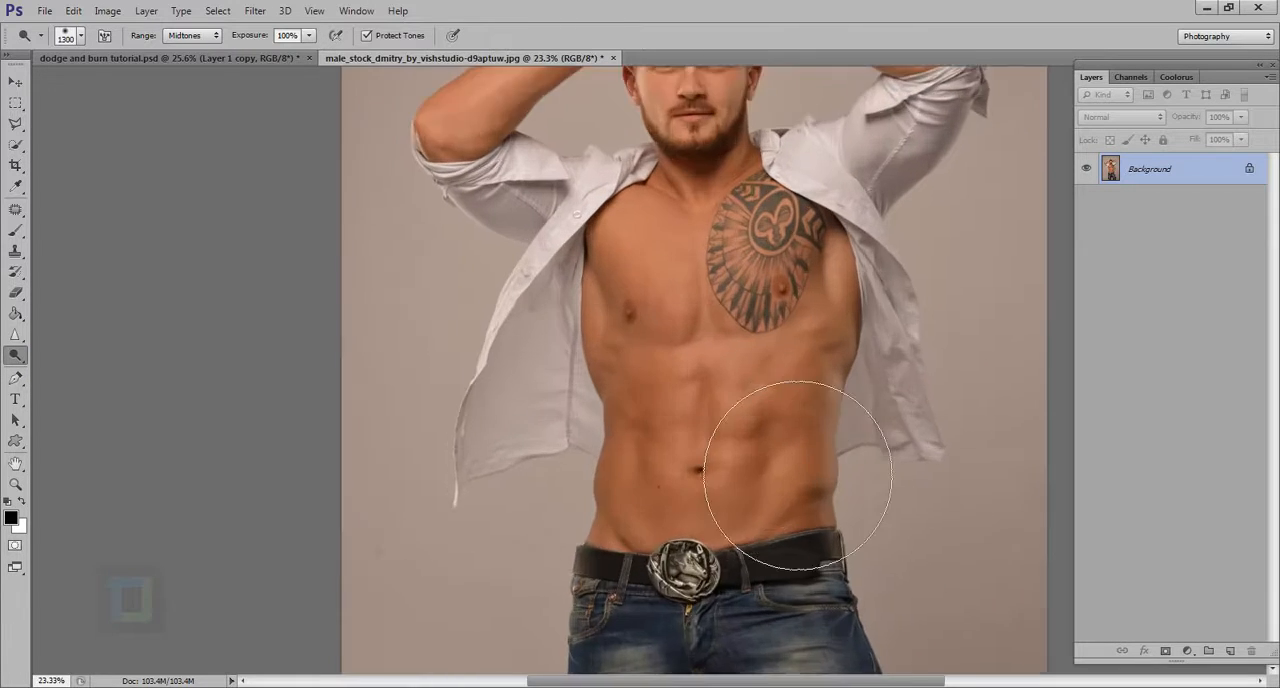
pyautogui.press('[')
pyautogui.press('[')
pyautogui.press('[')
pyautogui.press('[')
pyautogui.press('[')
pyautogui.press('[')
pyautogui.press('[')
pyautogui.press('[')
pyautogui.press('[')
pyautogui.scroll(4, 783, 428)
pyautogui.press('[')
pyautogui.press('[')
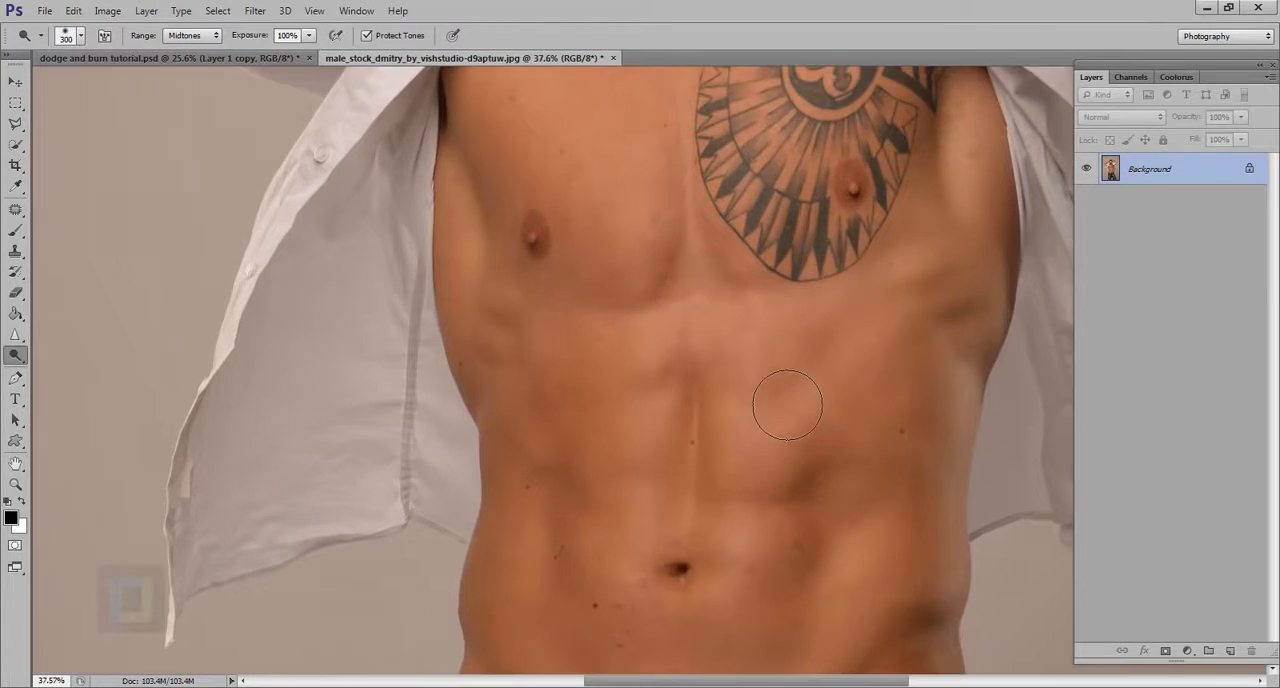
pyautogui.moveTo(780, 365)
pyautogui.mouseDown()
pyautogui.moveTo(763, 380)
pyautogui.moveTo(757, 363)
pyautogui.moveTo(805, 395)
pyautogui.mouseUp()
# Using a 90 px brush, burn a curved shadow below the abdominal highlight and dodge the highlight itself
pyautogui.press('[')
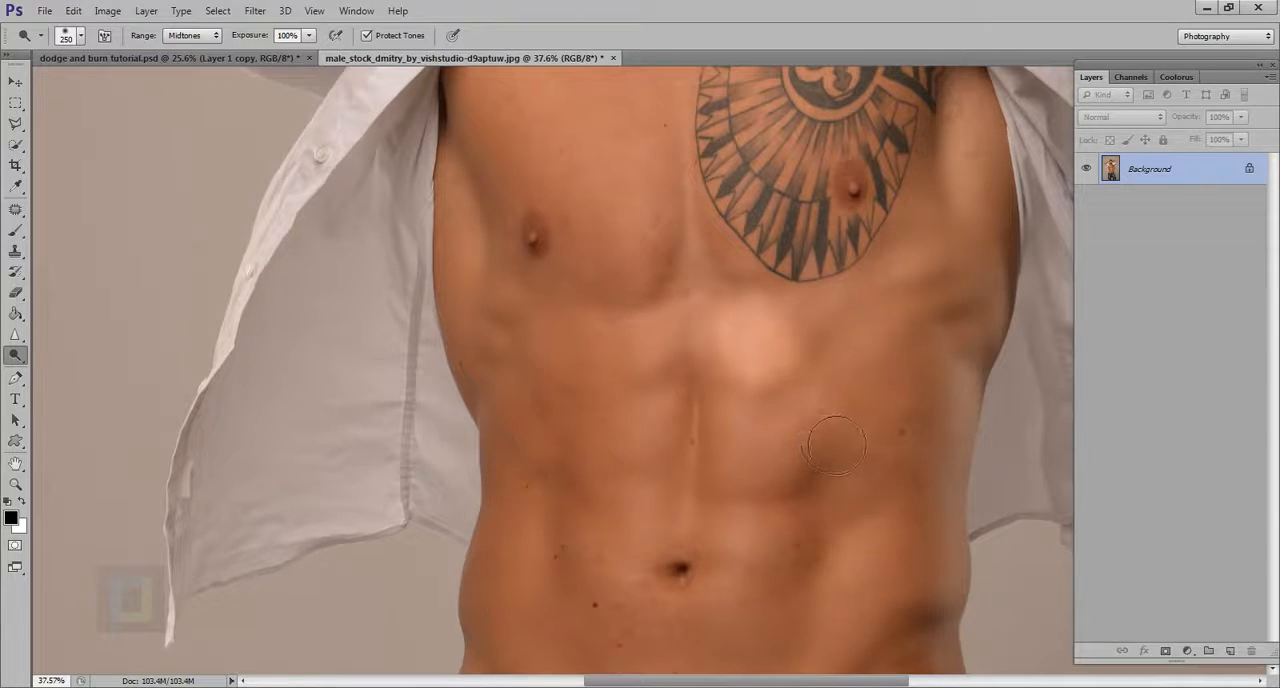
pyautogui.press('[')
pyautogui.press('[')
pyautogui.press('[')
pyautogui.press('[')
pyautogui.press('alt')
pyautogui.press('alt')
pyautogui.moveTo(817, 390); pyautogui.dragTo(706, 387)
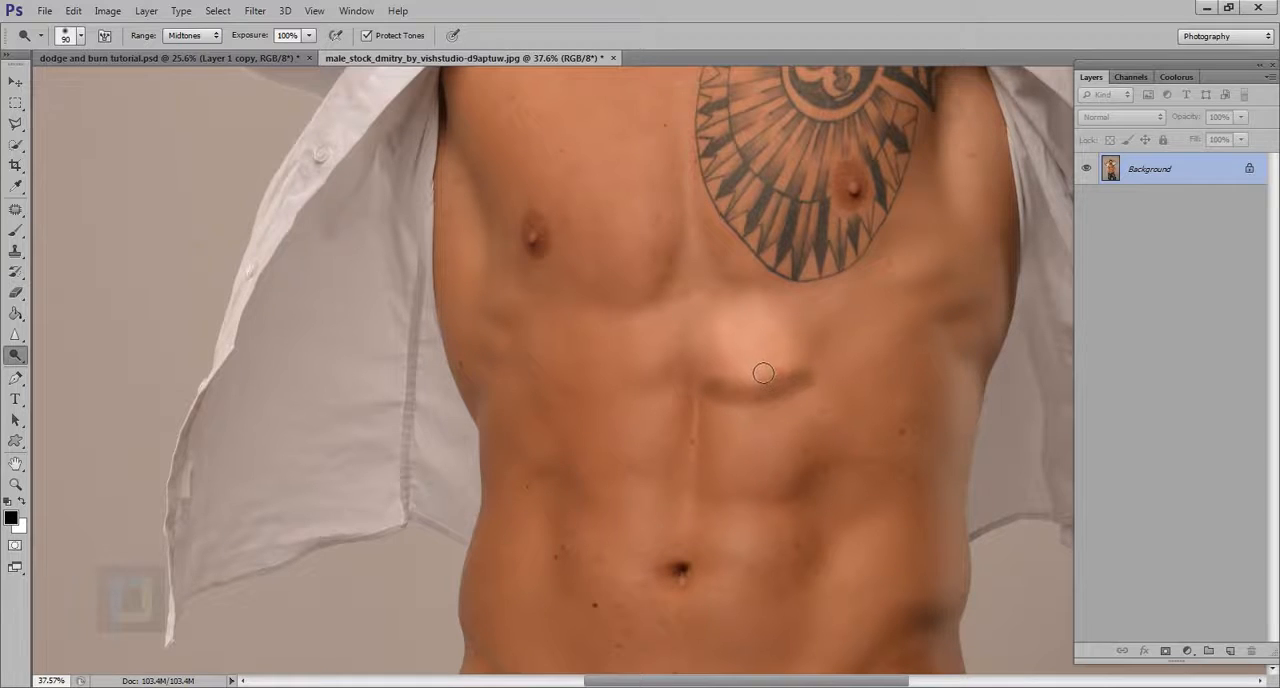
pyautogui.moveTo(757, 345)
pyautogui.mouseDown()
pyautogui.moveTo(760, 385)
pyautogui.moveTo(746, 352)
pyautogui.moveTo(760, 368)
pyautogui.moveTo(775, 345)
pyautogui.moveTo(773, 384)
pyautogui.moveTo(818, 364)
pyautogui.mouseUp()
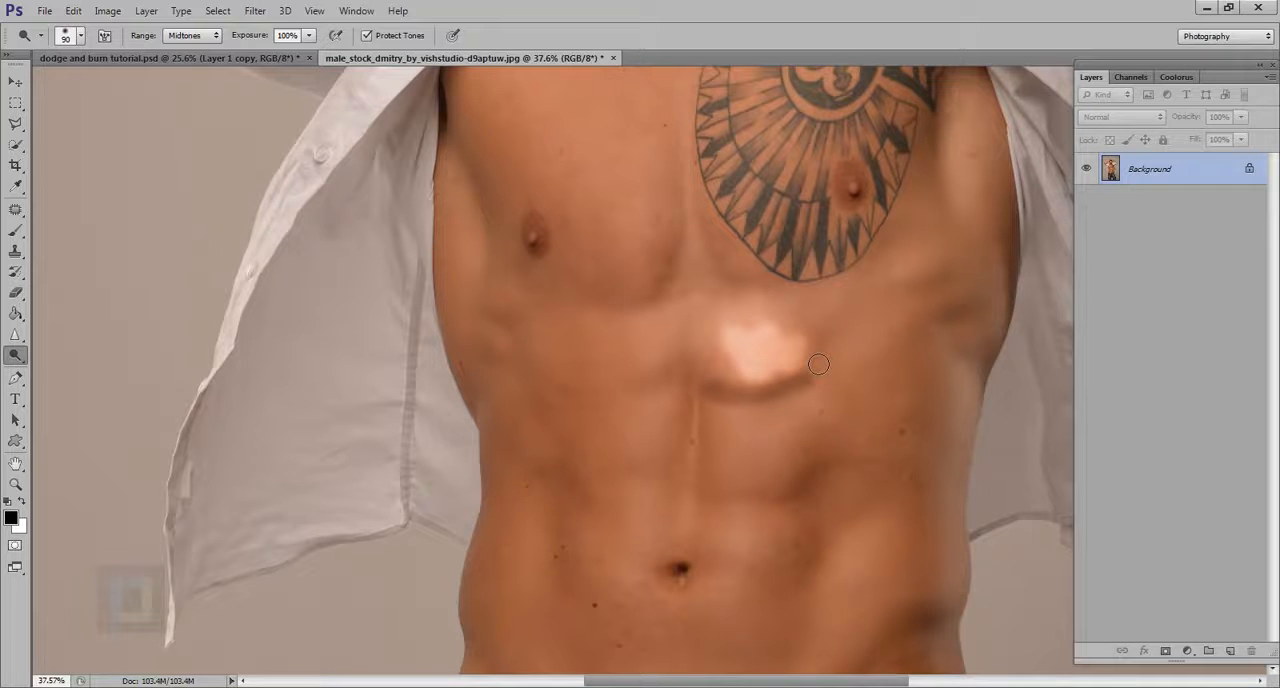
# Undo the dodge and burn strokes on the abdomen
pyautogui.hotkey('ctrl', '0')
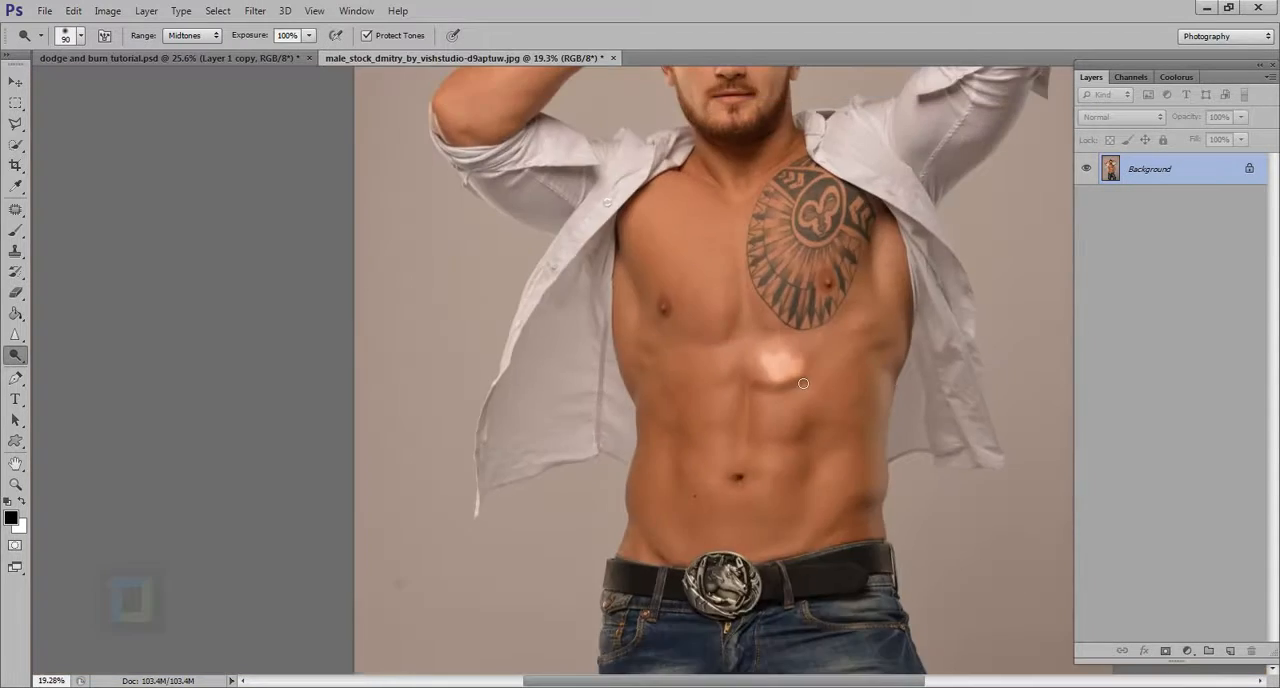
pyautogui.hotkey('ctrl', 'z')
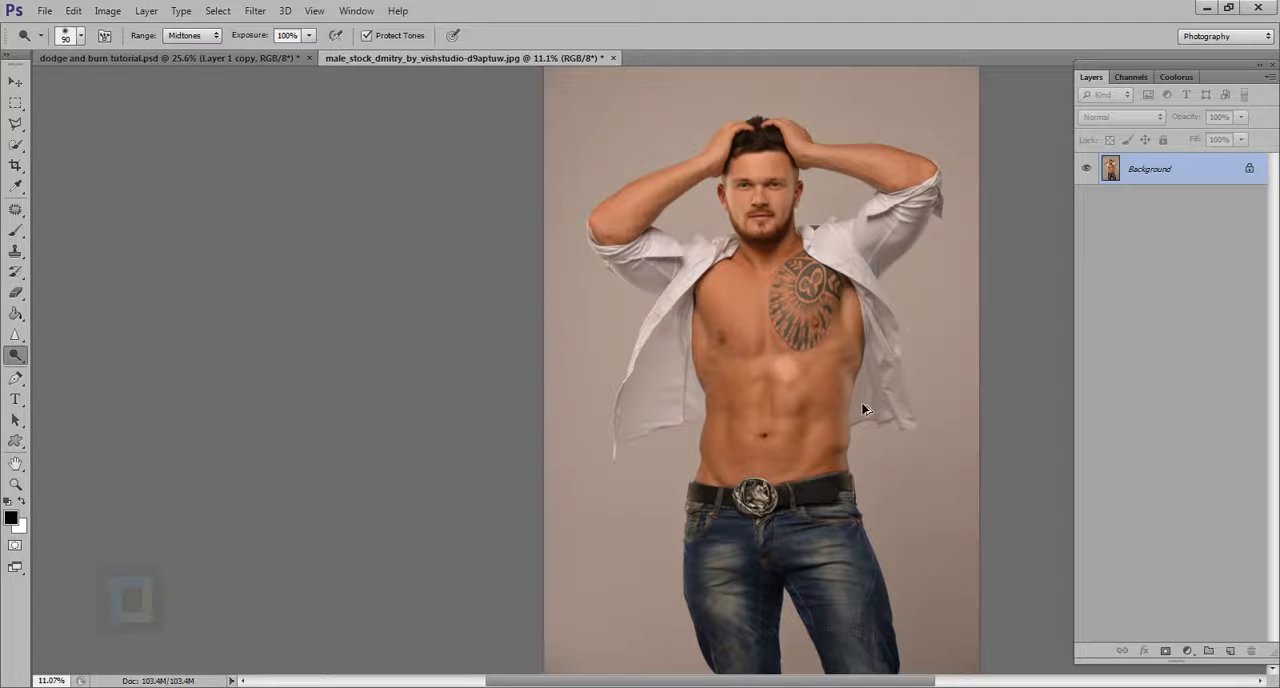
pyautogui.hotkey('ctrl', 'alt', 'z')
pyautogui.scroll(-3, 864, 406)
pyautogui.scroll(2, 757, 394)
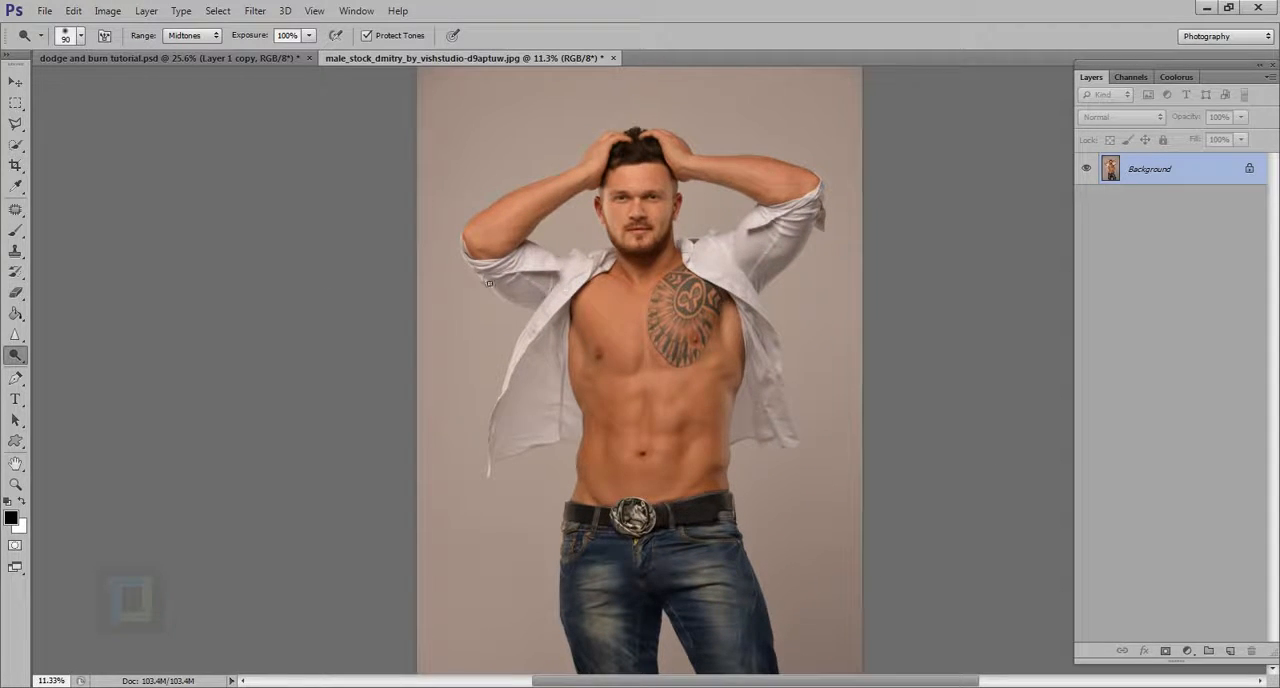
# Set the Dodge range to Highlights and brighten a spot in the middle of the forehead
pyautogui.scroll(5, 525, 212)
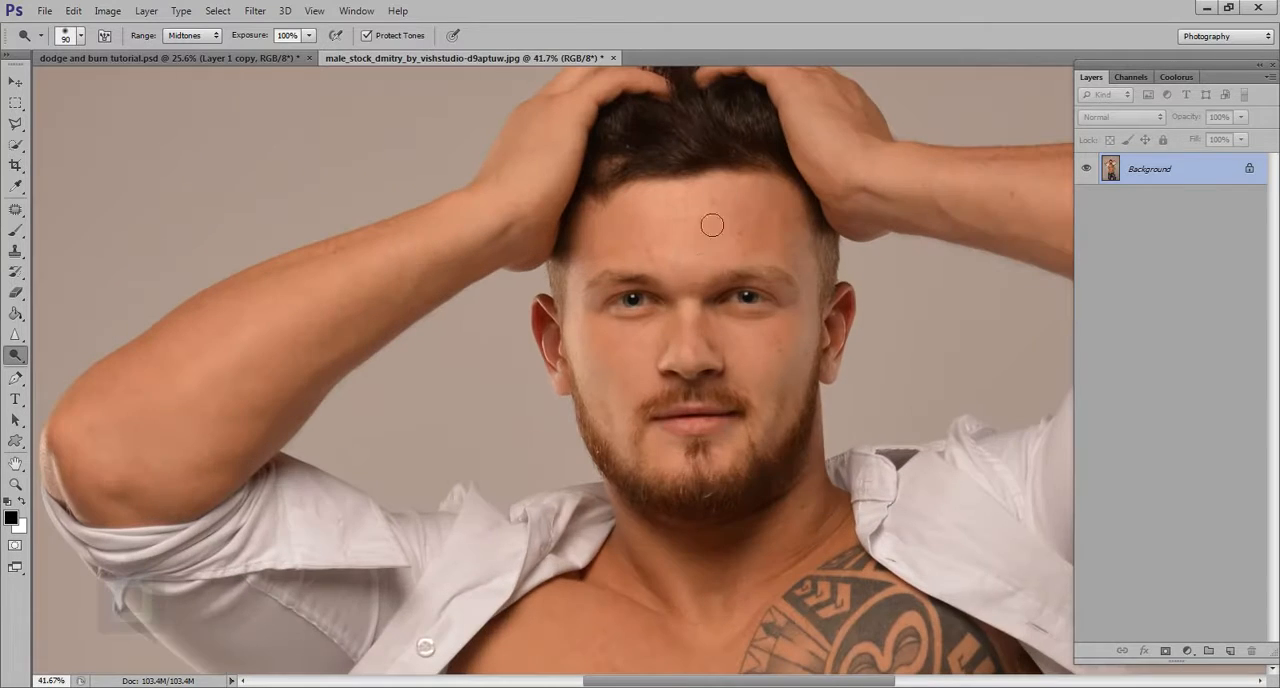
pyautogui.click(198, 37)
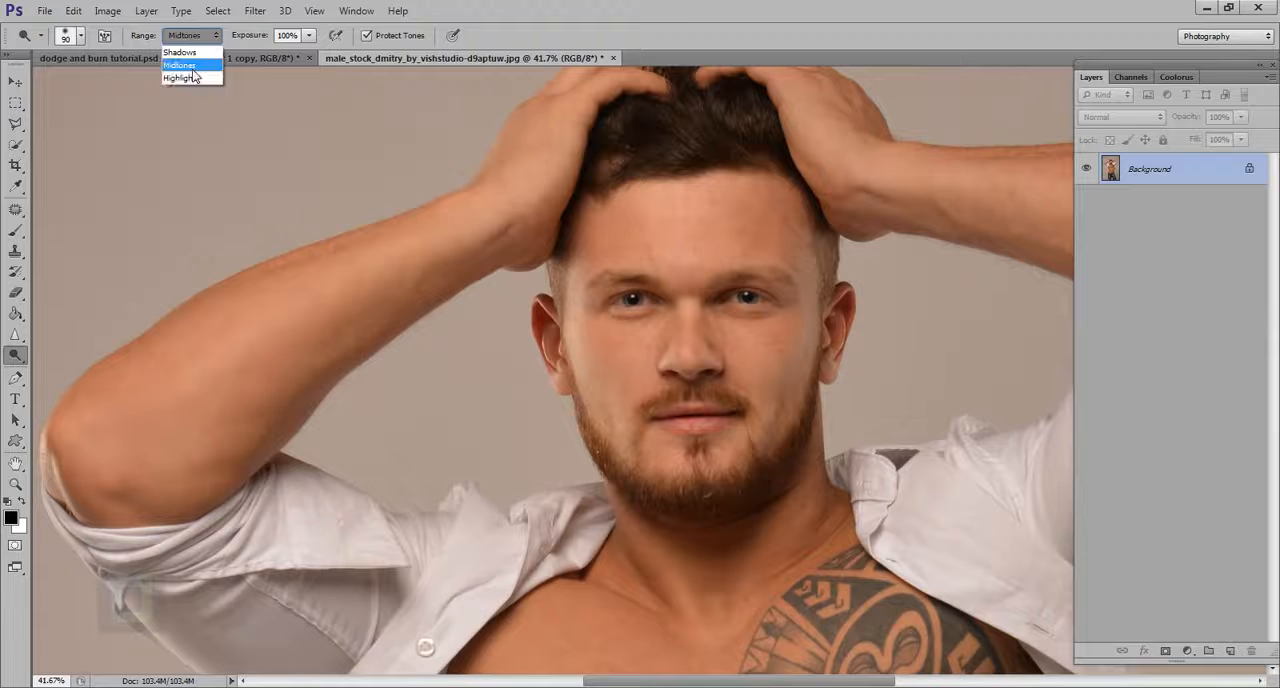
pyautogui.click(196, 79)
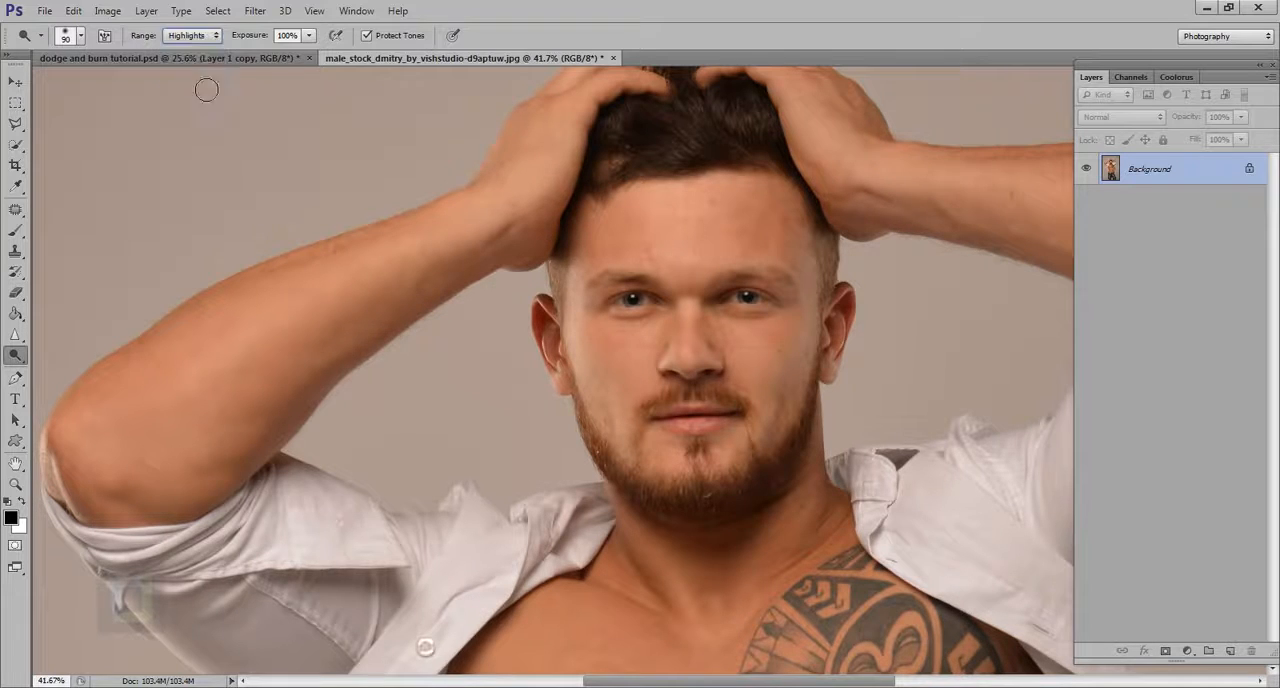
pyautogui.click(682, 235)
# Try a 300 px Dodge stroke on the forehead, undo it, and brighten the forehead at 8% exposure instead
pyautogui.press(']')
pyautogui.press(']')
pyautogui.press(']')
pyautogui.press(']')
pyautogui.press(']')
pyautogui.press(']')
pyautogui.press(']')
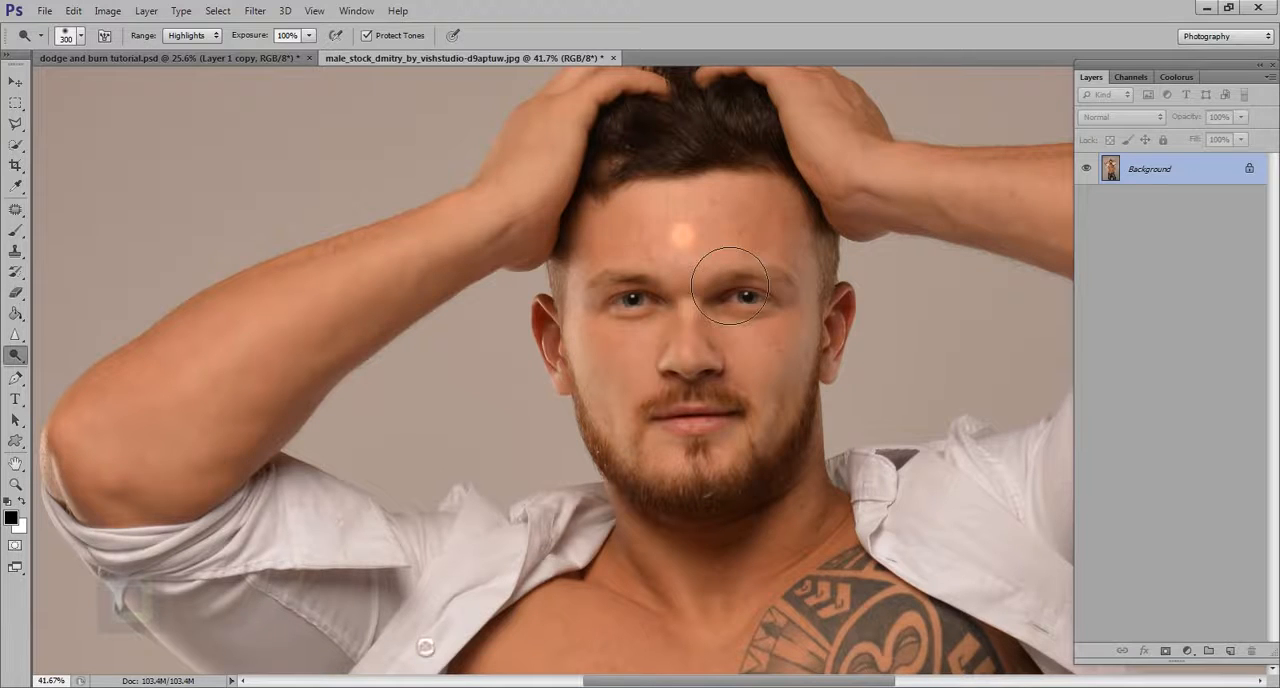
pyautogui.moveTo(698, 254); pyautogui.dragTo(685, 222)
pyautogui.hotkey('ctrl', 'z')
pyautogui.moveTo(265, 40); pyautogui.dragTo(188, 37)
pyautogui.moveTo(703, 243)
pyautogui.mouseDown()
pyautogui.moveTo(729, 251)
pyautogui.moveTo(720, 274)
pyautogui.moveTo(728, 250)
pyautogui.moveTo(731, 286)
pyautogui.moveTo(730, 262)
pyautogui.mouseUp()
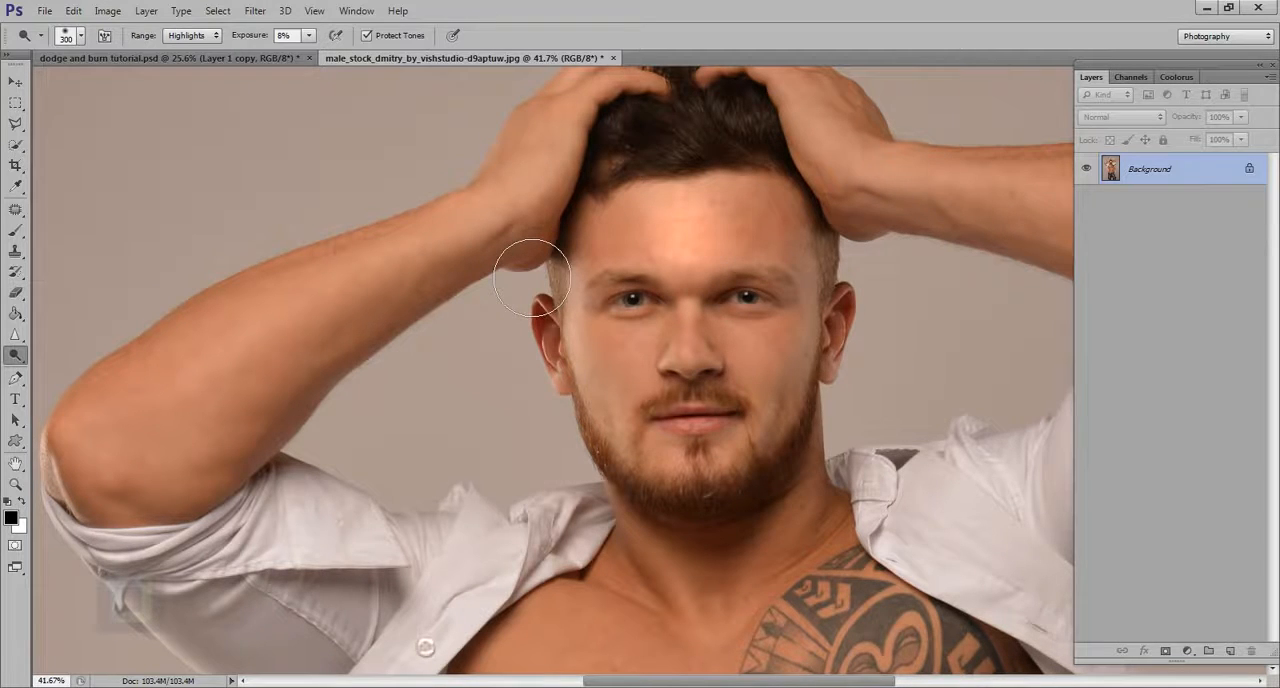
# Set the Dodge range to Shadows and brush across the forehead towards the temple on the tattooed side
pyautogui.click(197, 37)
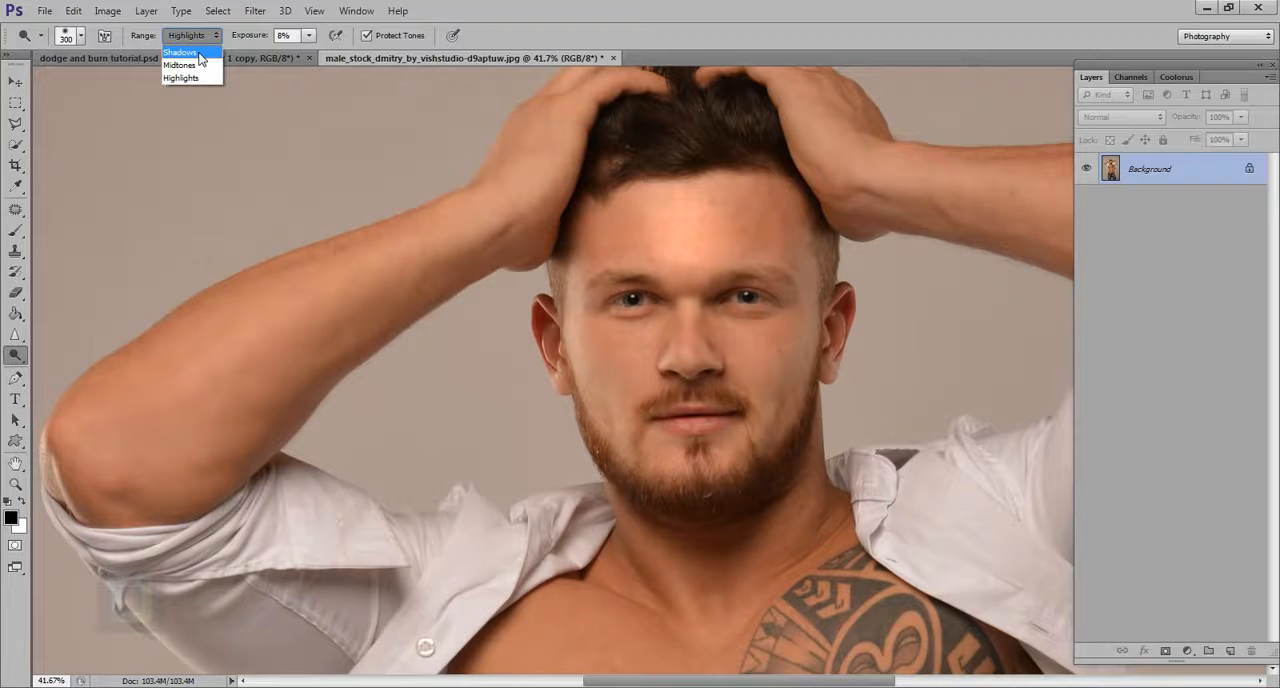
pyautogui.click(199, 53)
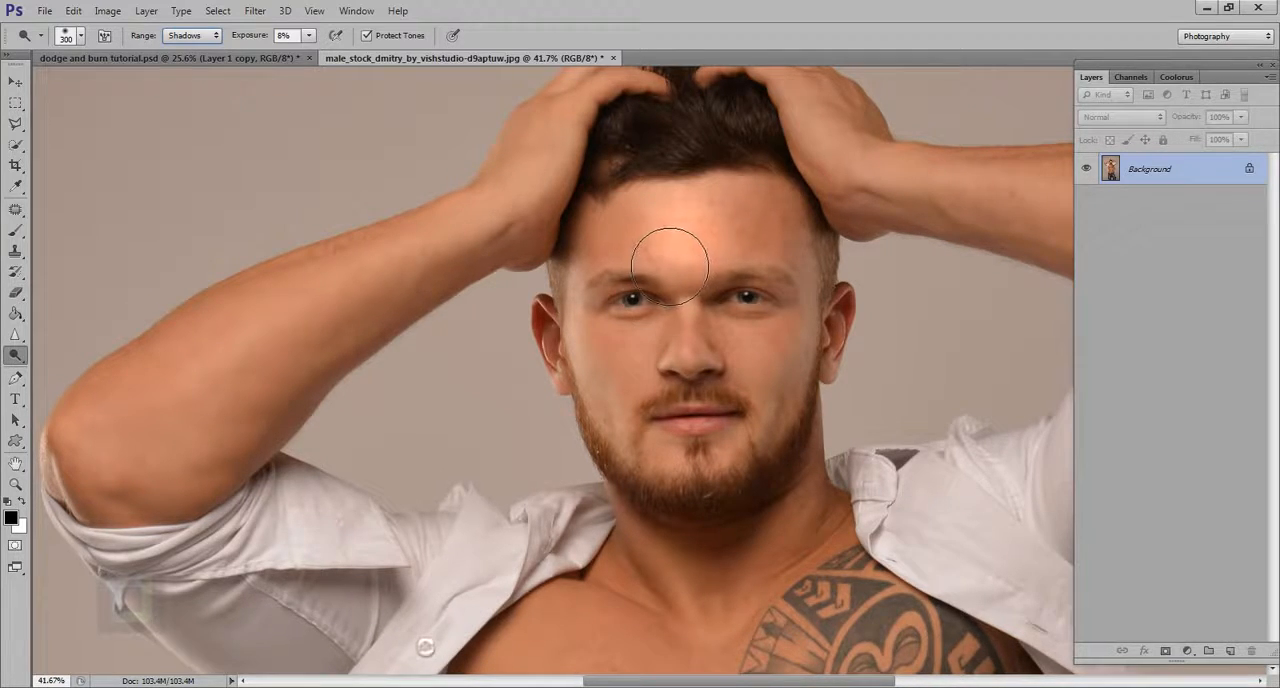
pyautogui.moveTo(667, 263)
pyautogui.mouseDown()
pyautogui.moveTo(654, 279)
pyautogui.moveTo(673, 260)
pyautogui.moveTo(750, 252)
pyautogui.moveTo(820, 264)
pyautogui.mouseUp()
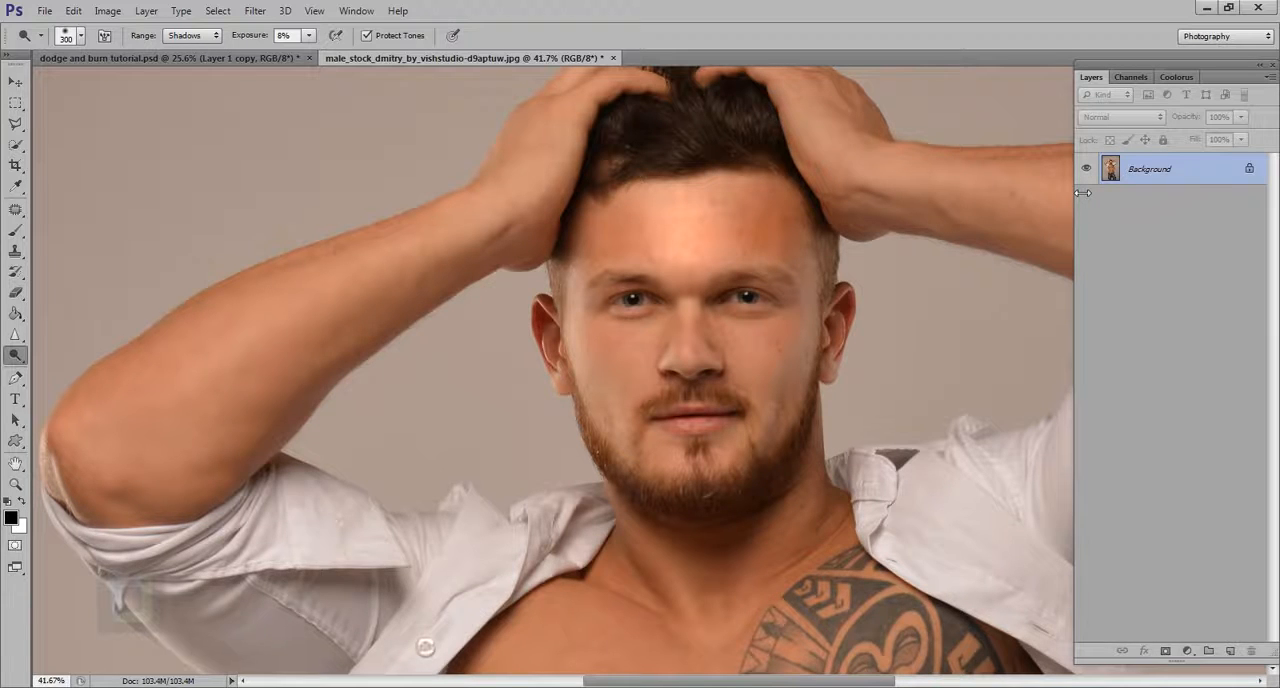
# Step back through the history past the forehead strokes and the layer deletion to restore Layer 1
pyautogui.hotkey('ctrl', 'alt', 'z')
pyautogui.hotkey('ctrl', 'j')
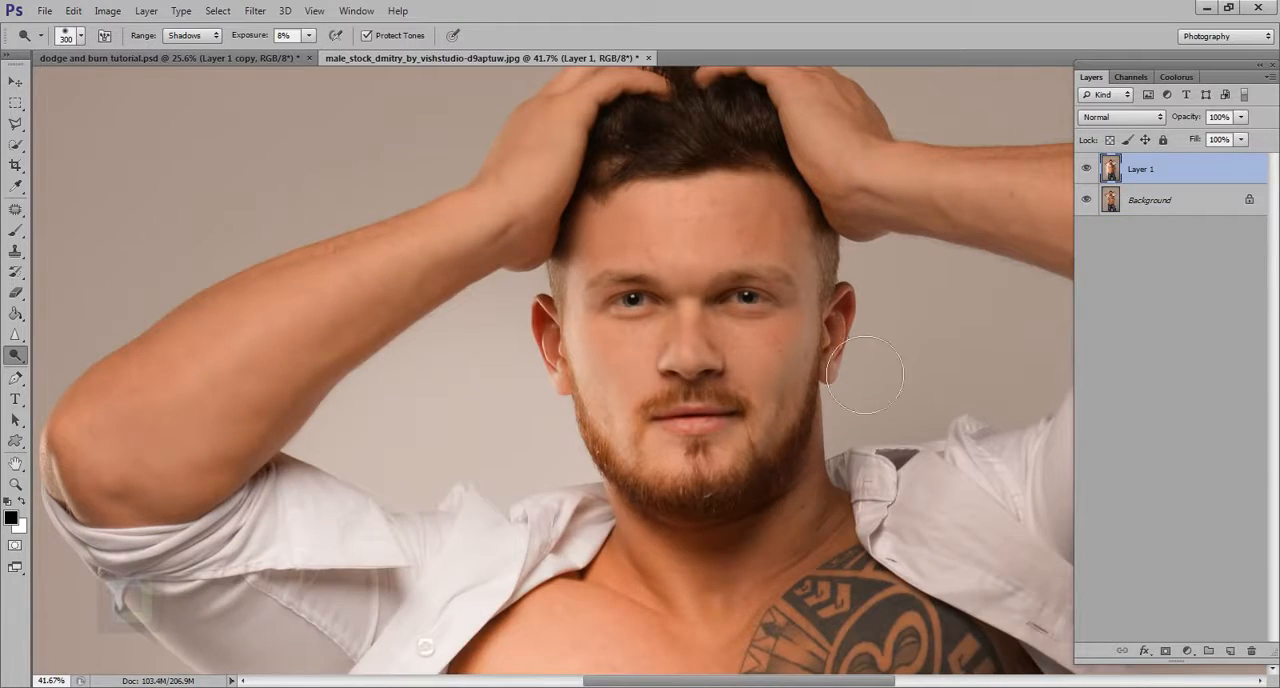
# Step back through the history to before Layer 1 was created, leaving only the Background layer
pyautogui.scroll(-5, 828, 341)
pyautogui.hotkey('ctrl', 'alt', 'z')
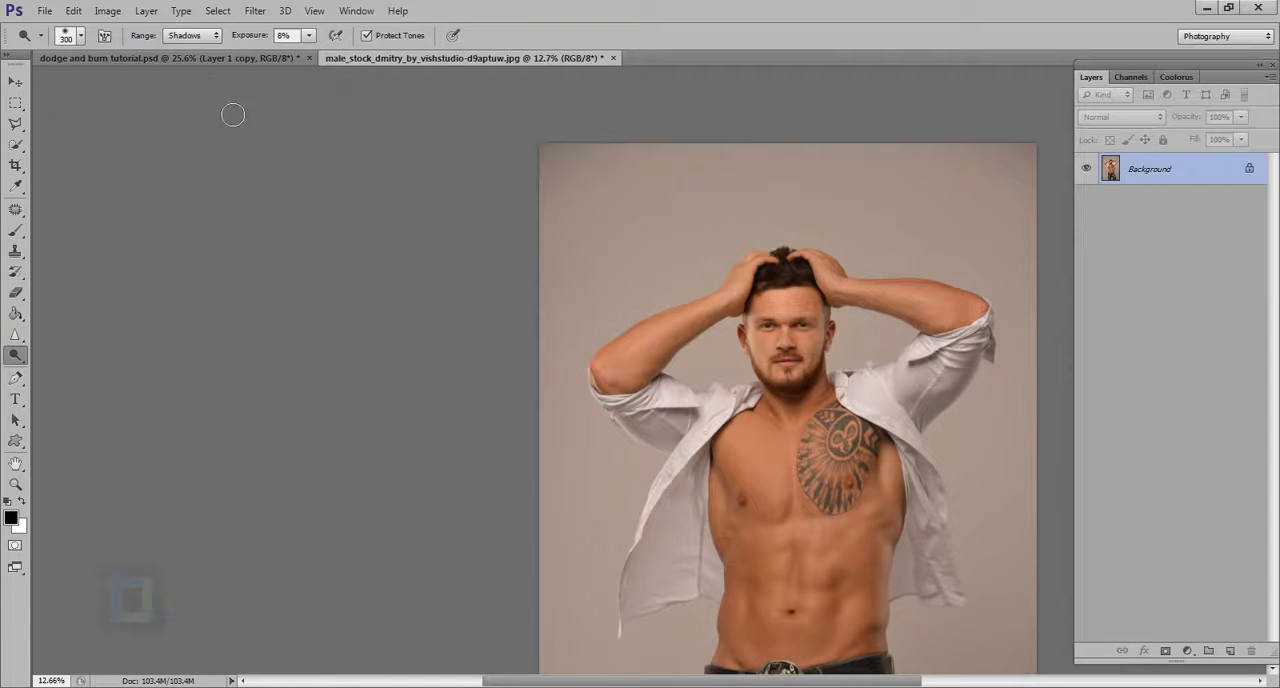
pyautogui.scroll(3, 952, 340)
pyautogui.scroll(-3, 698, 326)
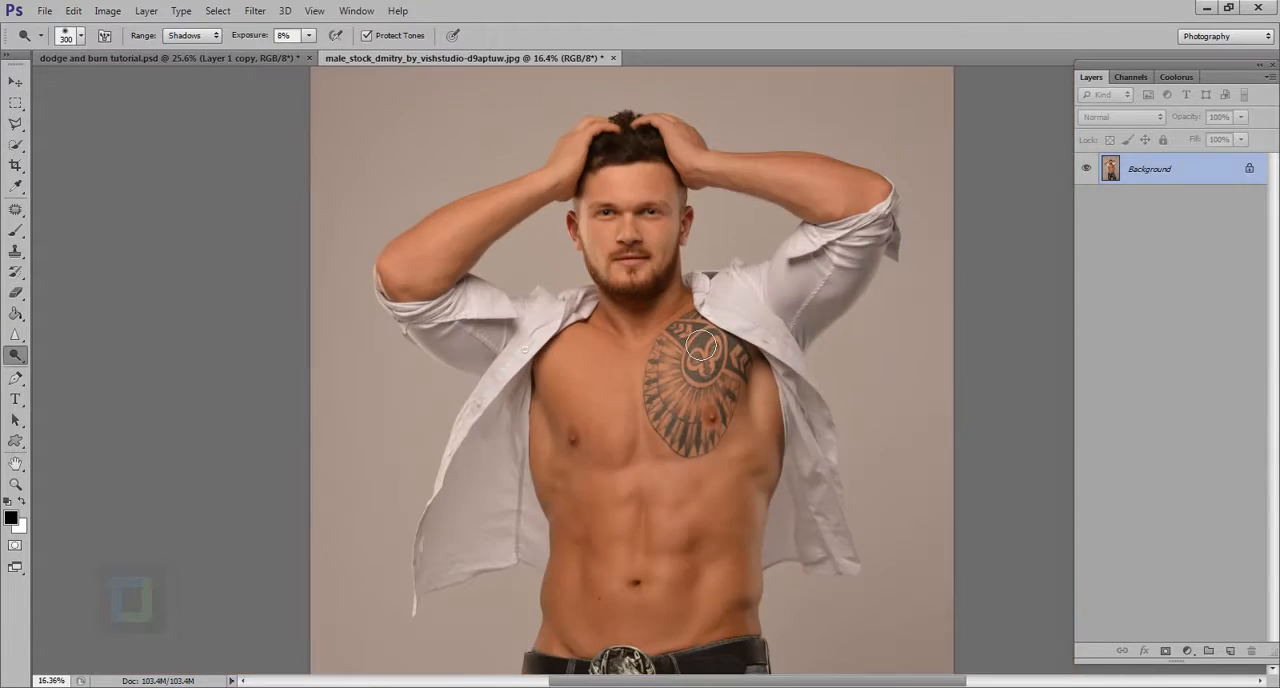
pyautogui.scroll(-1, 698, 326)
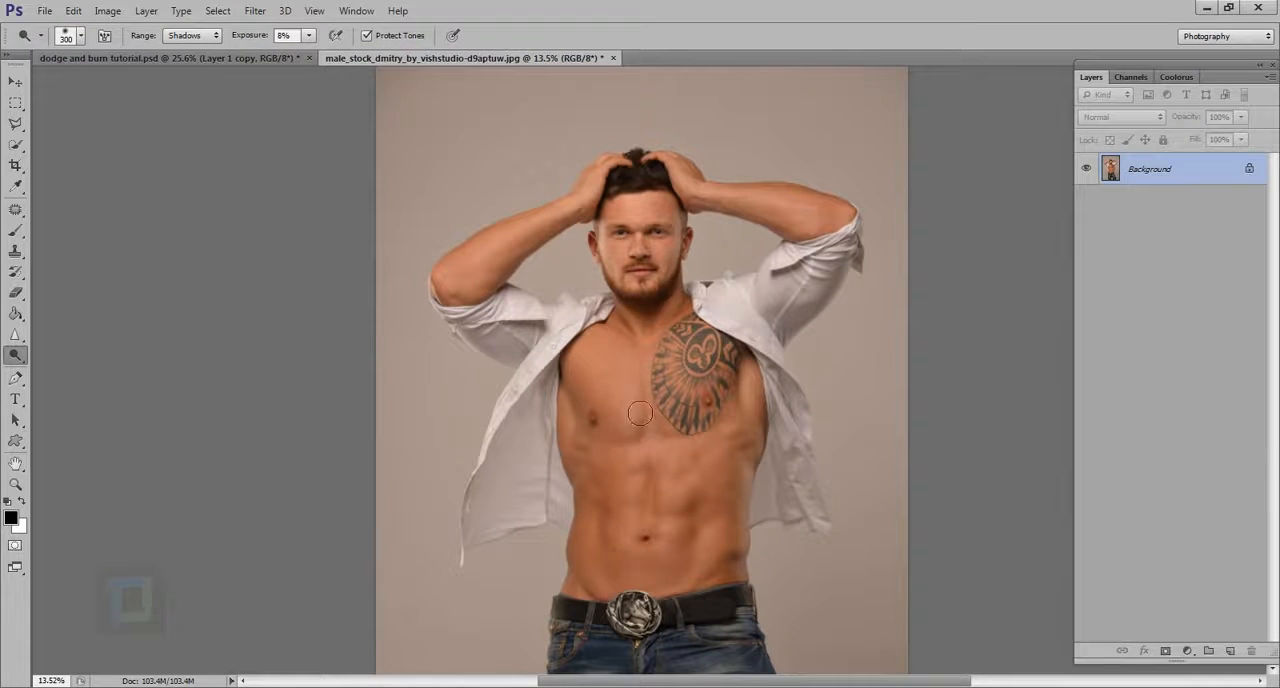
# Brighten the untattooed side of the chest with the Dodge tool, first at the current exposure and again at 96%
pyautogui.scroll(5, 650, 405)
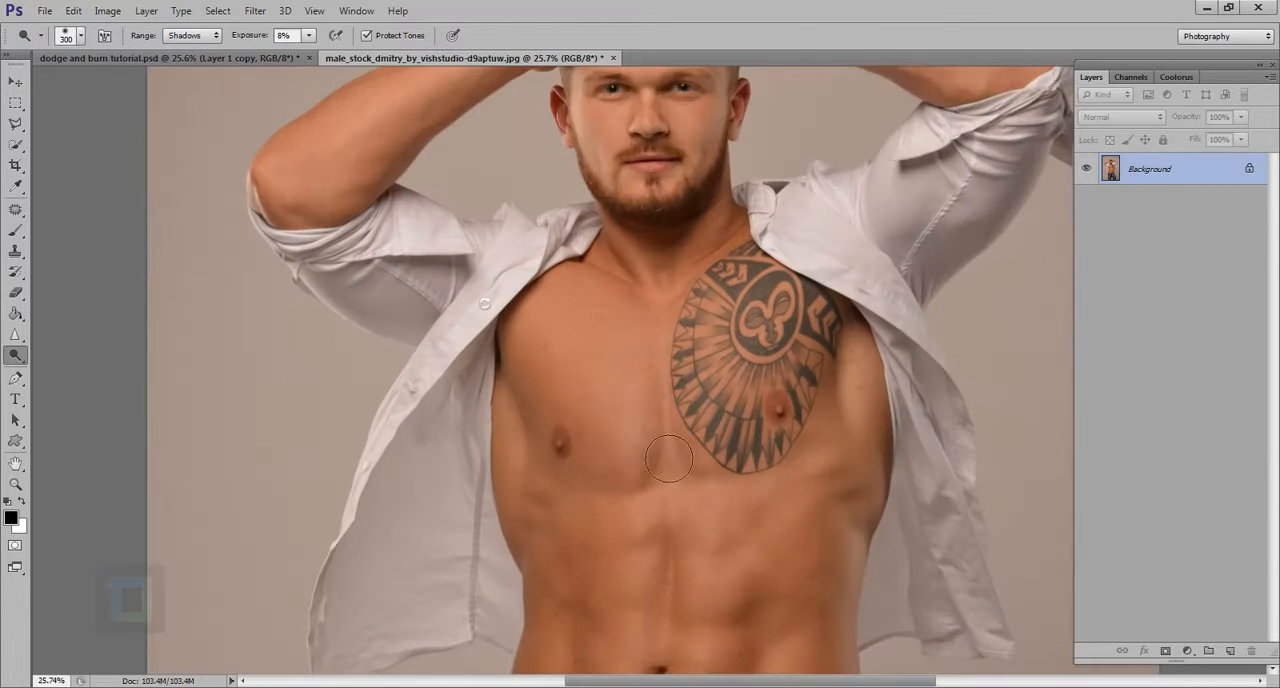
pyautogui.moveTo(640, 411)
pyautogui.mouseDown()
pyautogui.moveTo(653, 487)
pyautogui.moveTo(628, 379)
pyautogui.moveTo(635, 469)
pyautogui.moveTo(616, 379)
pyautogui.moveTo(654, 495)
pyautogui.moveTo(617, 363)
pyautogui.mouseUp()
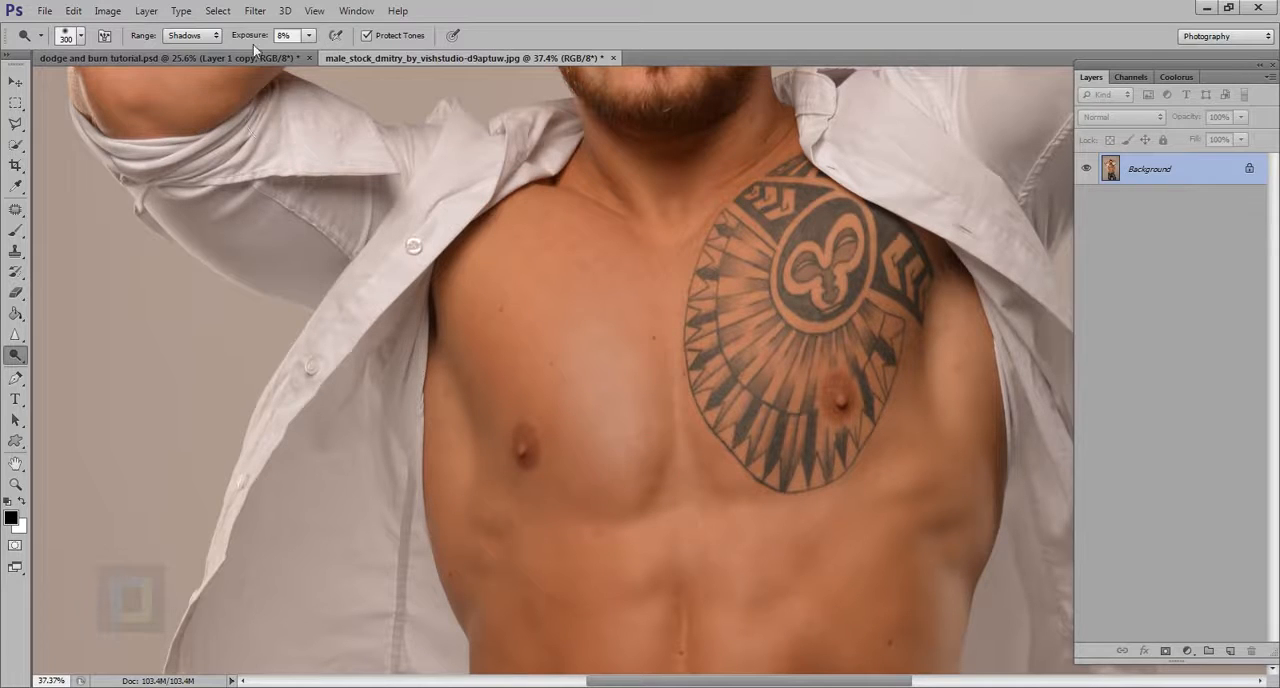
pyautogui.click(296, 37)
pyautogui.write('96')
pyautogui.moveTo(663, 457)
pyautogui.mouseDown()
pyautogui.moveTo(636, 395)
pyautogui.moveTo(664, 507)
pyautogui.moveTo(651, 417)
pyautogui.moveTo(654, 451)
pyautogui.mouseUp()
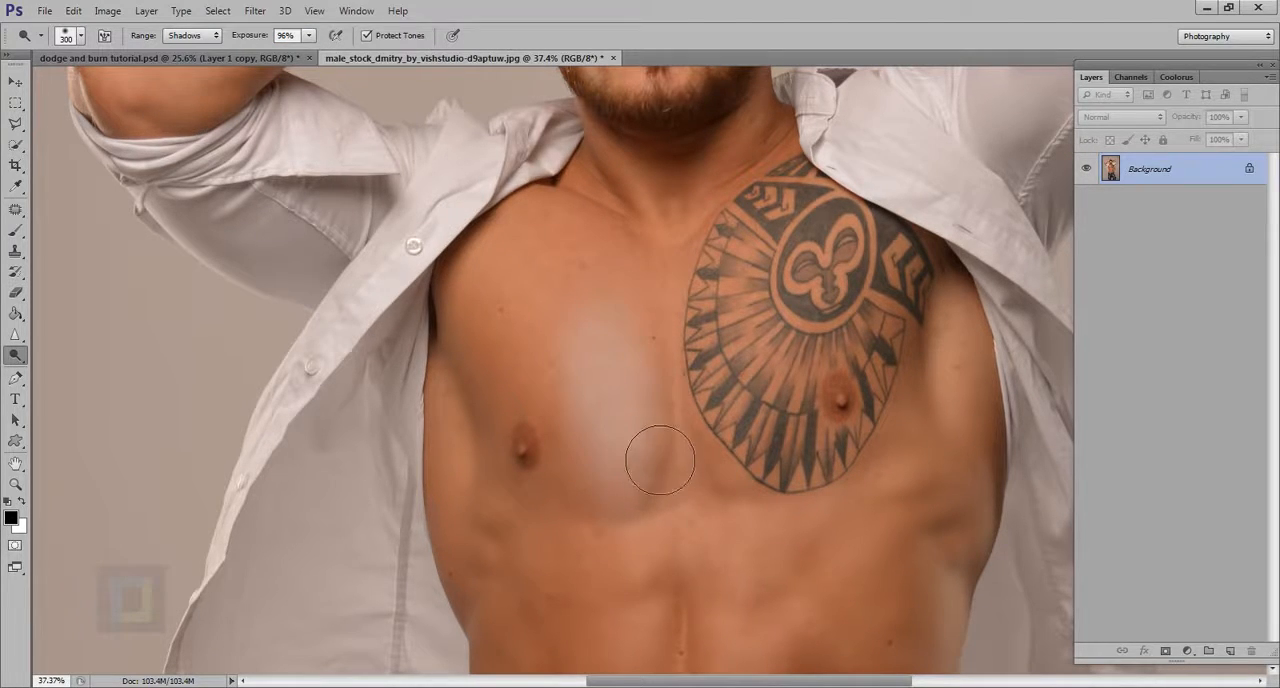
# Turn off Protect Tones, try a Dodge stroke over the lower half of the tattoo, and undo the chest strokes
pyautogui.click(368, 37)
pyautogui.moveTo(785, 470)
pyautogui.mouseDown()
pyautogui.moveTo(778, 329)
pyautogui.moveTo(796, 522)
pyautogui.moveTo(775, 436)
pyautogui.mouseUp()
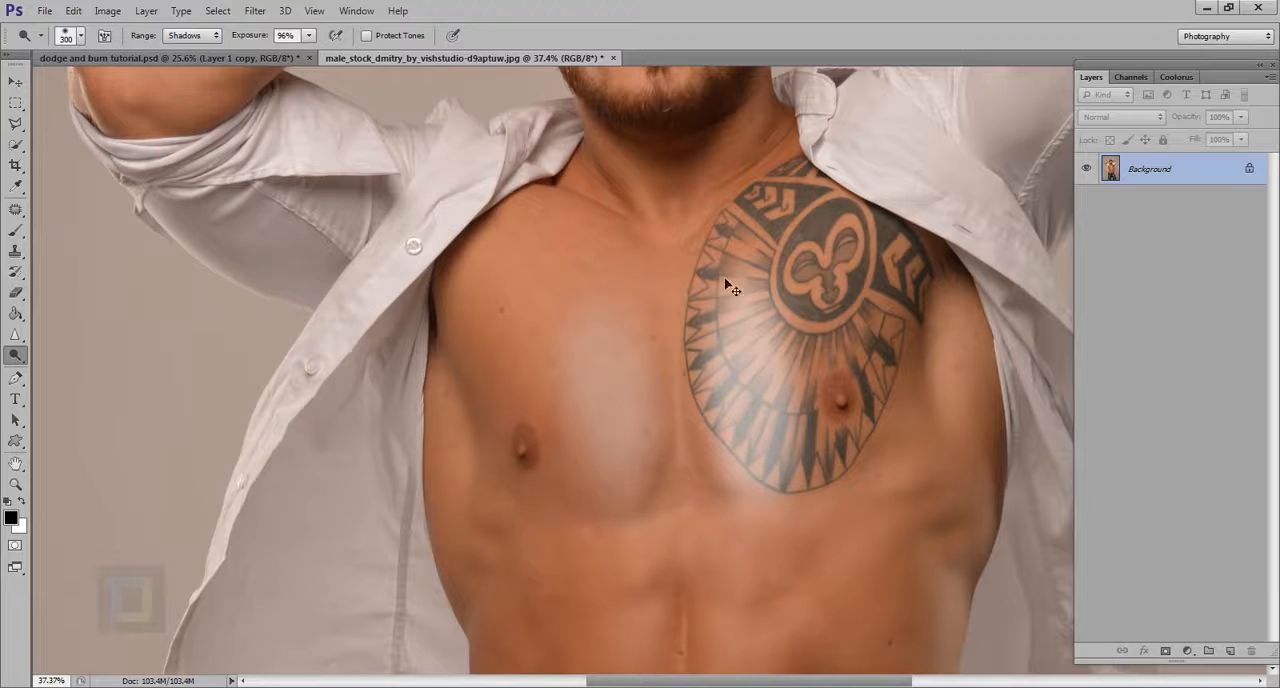
pyautogui.hotkey('ctrl', 'alt', 'z')
pyautogui.hotkey('ctrl', 'alt', 'z')
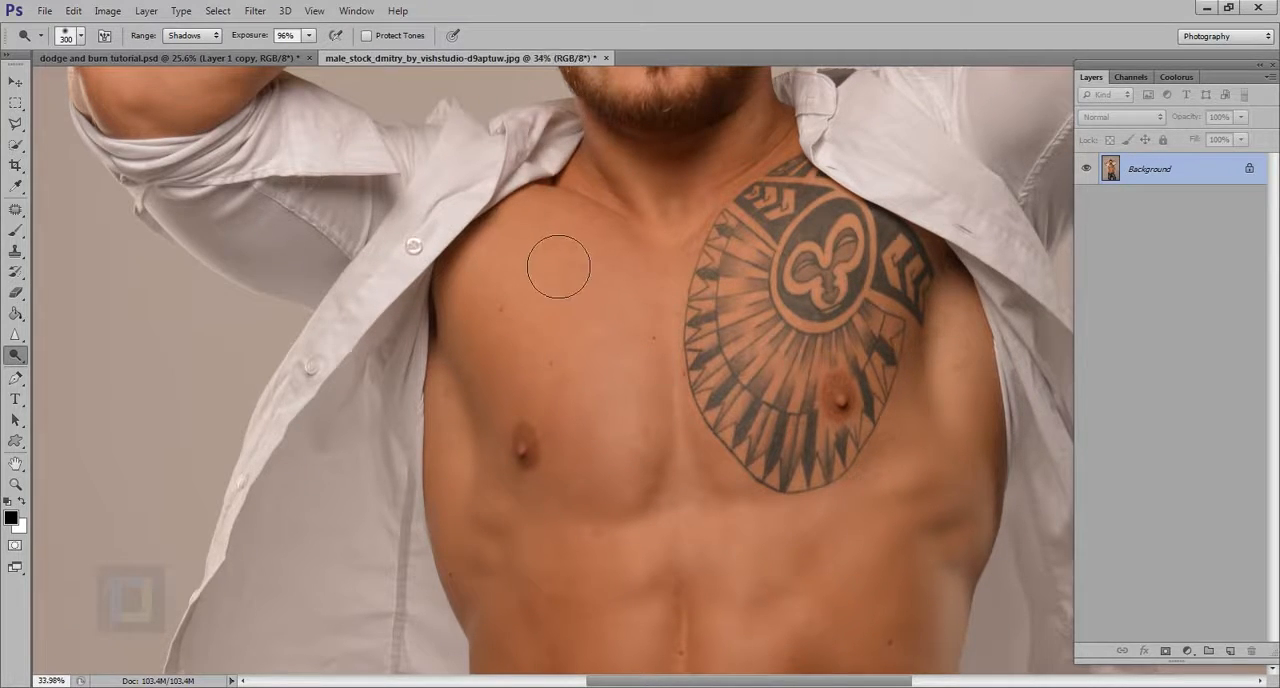
# Try Dodge spots on the chest, the tattoo and the abdominal muscles without Protect Tones, and undo them
pyautogui.keyDown('alt'); pyautogui.scroll(-3, 553, 263); pyautogui.keyUp('alt')
pyautogui.keyDown('alt'); pyautogui.scroll(-5, 549, 263); pyautogui.keyUp('alt')
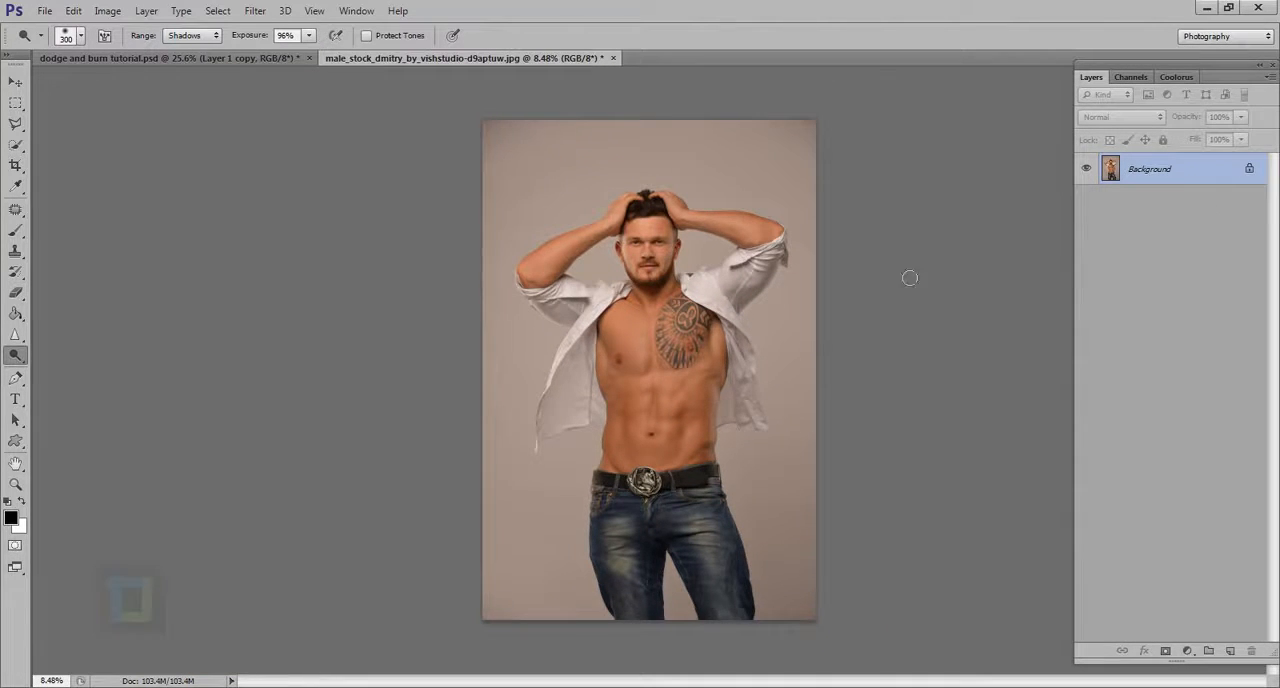
pyautogui.keyDown('alt'); pyautogui.scroll(2, 667, 432); pyautogui.keyUp('alt')
pyautogui.moveTo(694, 414); pyautogui.dragTo(697, 408)
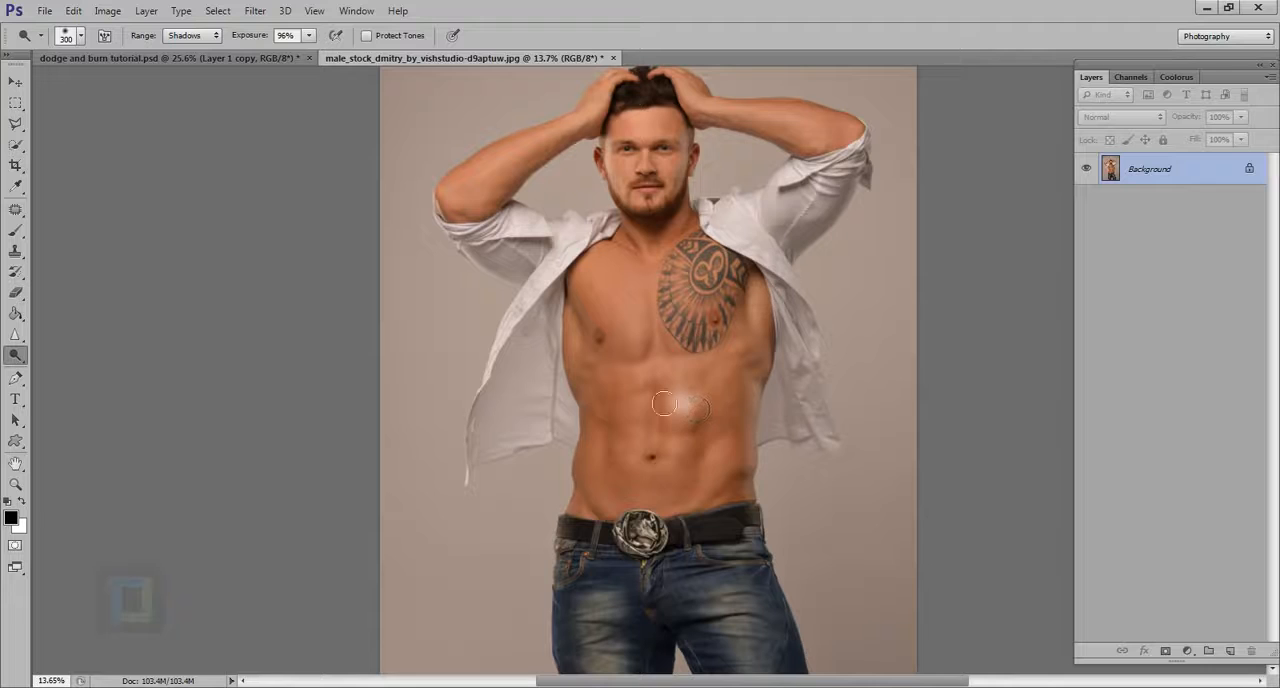
pyautogui.moveTo(636, 352); pyautogui.dragTo(632, 337)
pyautogui.moveTo(701, 306); pyautogui.dragTo(706, 297)
pyautogui.moveTo(633, 457); pyautogui.dragTo(617, 434)
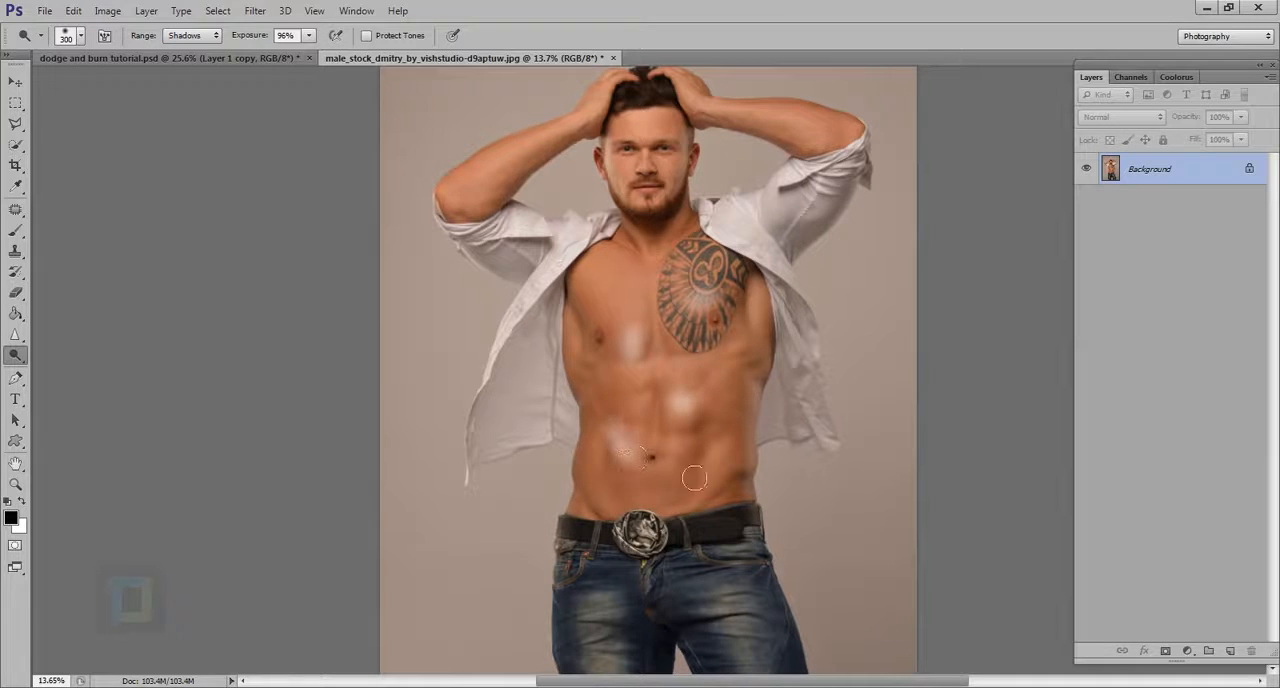
pyautogui.moveTo(694, 478); pyautogui.dragTo(686, 466)
pyautogui.hotkey('ctrl', 'alt', 'z')
pyautogui.hotkey('ctrl', 'alt', 'z')
pyautogui.hotkey('ctrl', 'alt', 'z')
pyautogui.hotkey('ctrl', 'alt', 'z')
pyautogui.hotkey('ctrl', 'alt', 'z')
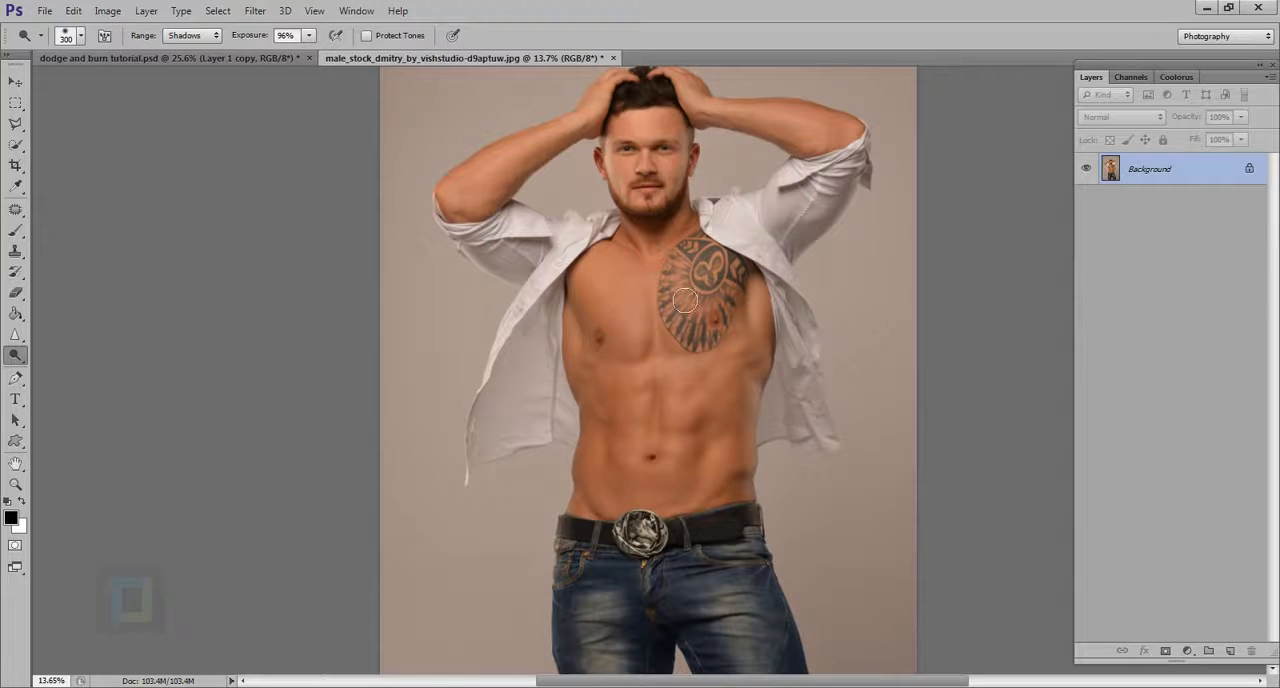
# Create a new layer above the Background and fill it with 50% Gray
pyautogui.scroll(-2, 678, 287)
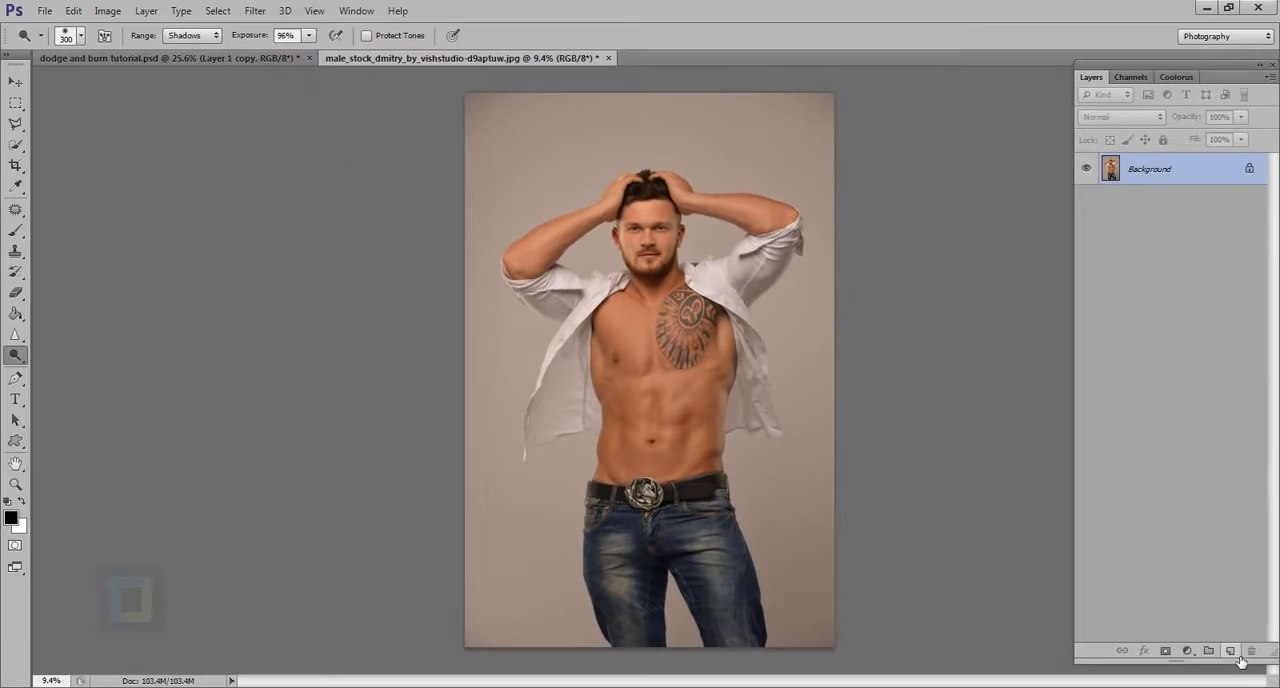
pyautogui.click(1203, 630)
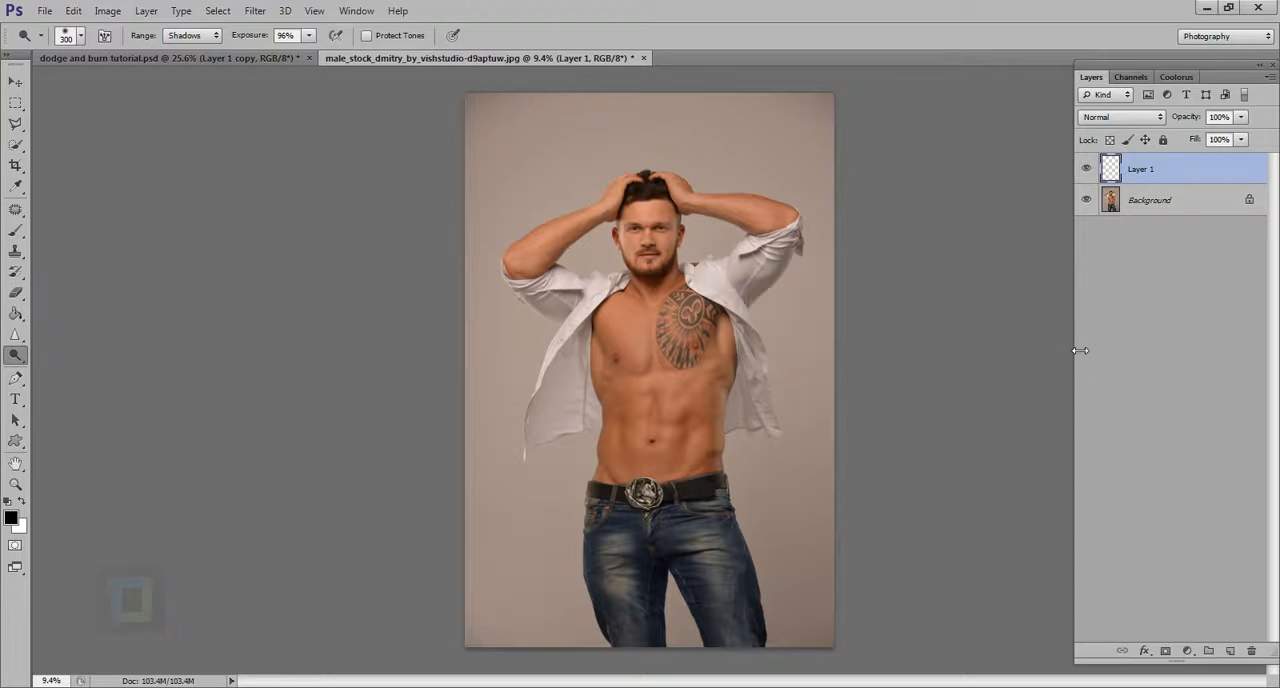
pyautogui.hotkey('shift', 'BackSpace')
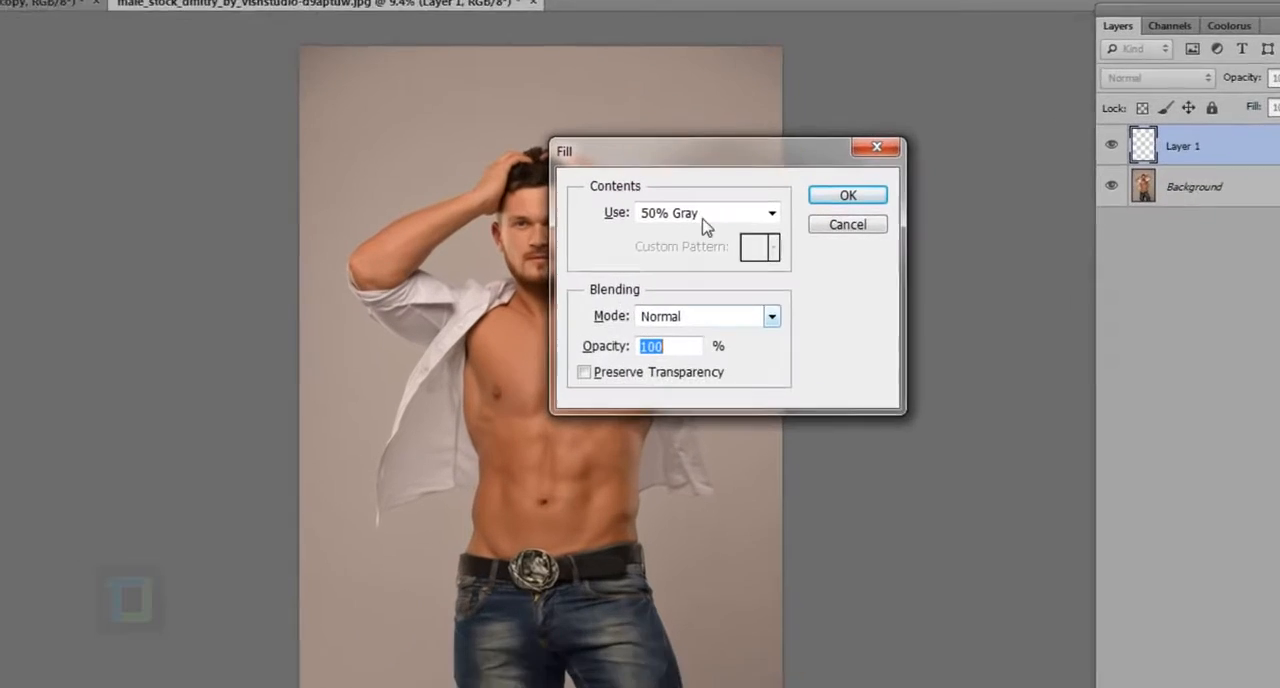
pyautogui.click(776, 217)
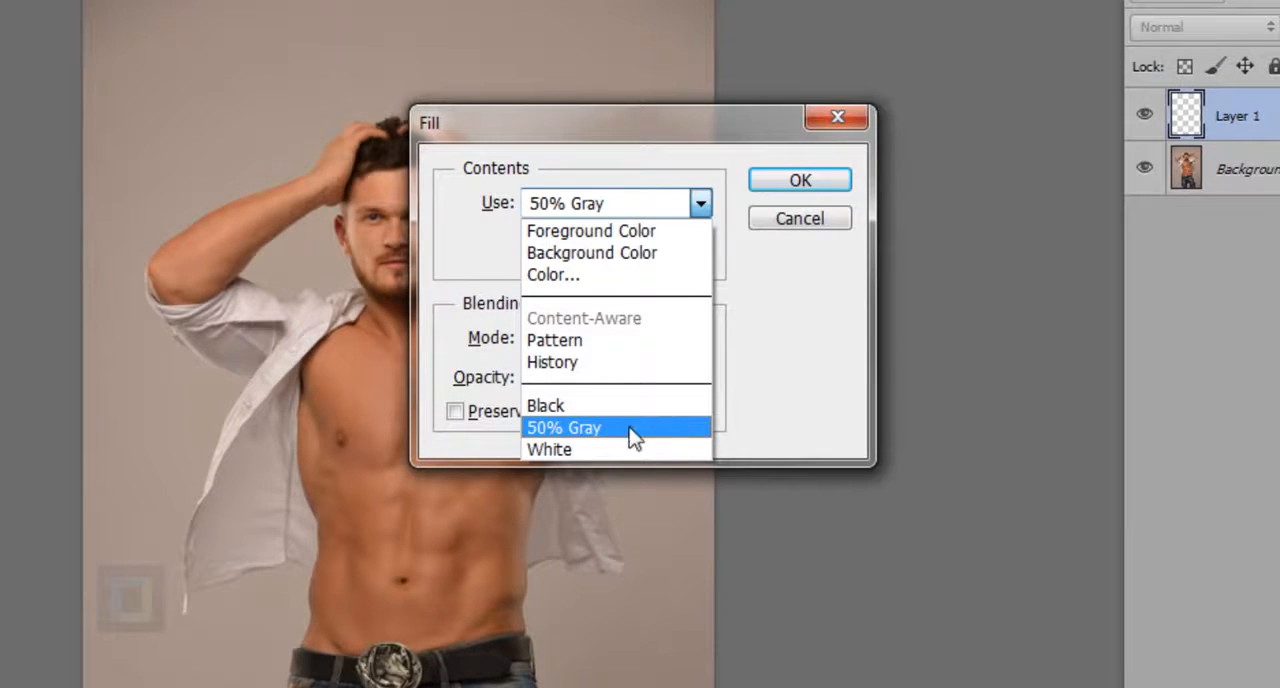
pyautogui.click(597, 433)
pyautogui.click(834, 182)
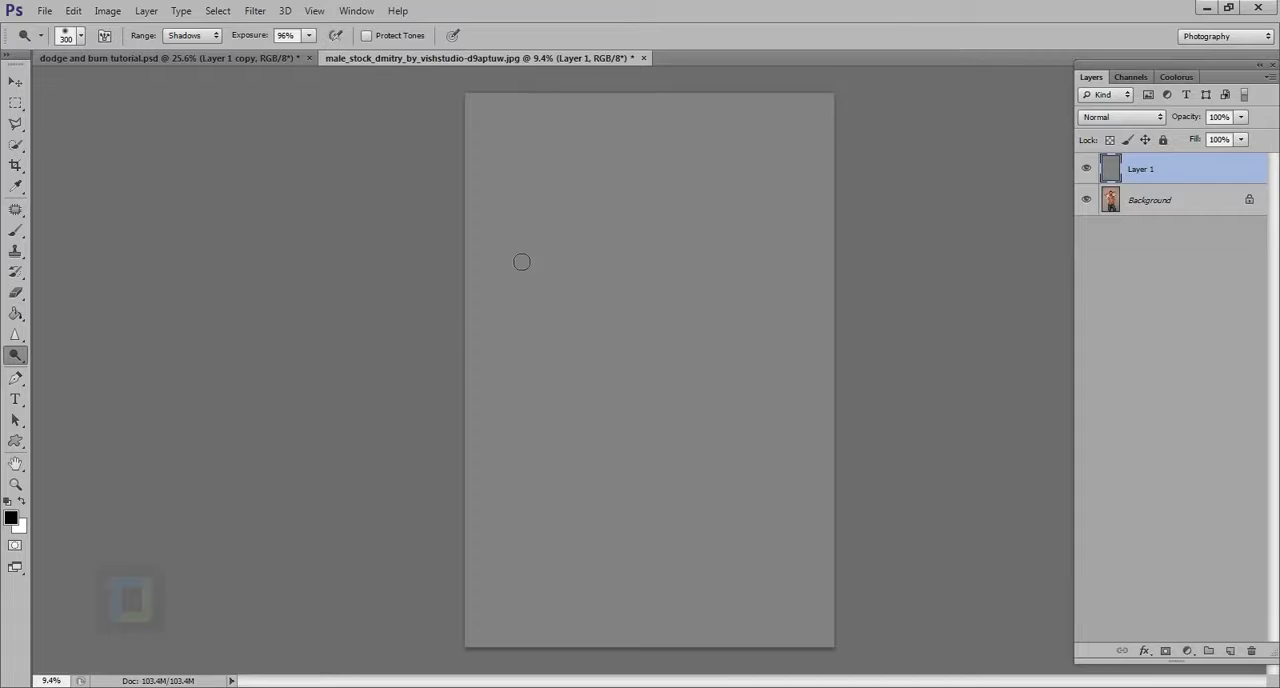
# Brush a vertical Dodge stroke down the middle of the gray layer and compare it in Soft Light mode with the layer hidden and shown
pyautogui.moveTo(638, 220)
pyautogui.mouseDown()
pyautogui.moveTo(659, 387)
pyautogui.moveTo(648, 385)
pyautogui.moveTo(643, 285)
pyautogui.moveTo(645, 445)
pyautogui.moveTo(665, 454)
pyautogui.moveTo(662, 262)
pyautogui.mouseUp()
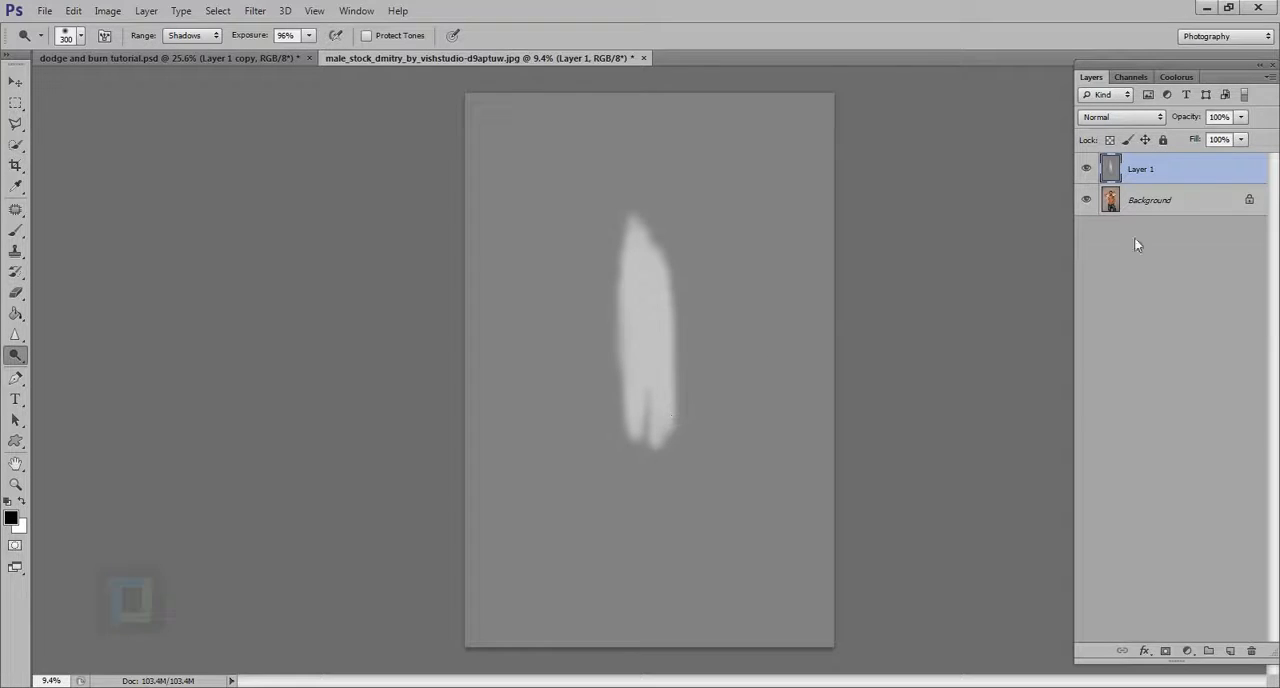
pyautogui.click(1093, 116)
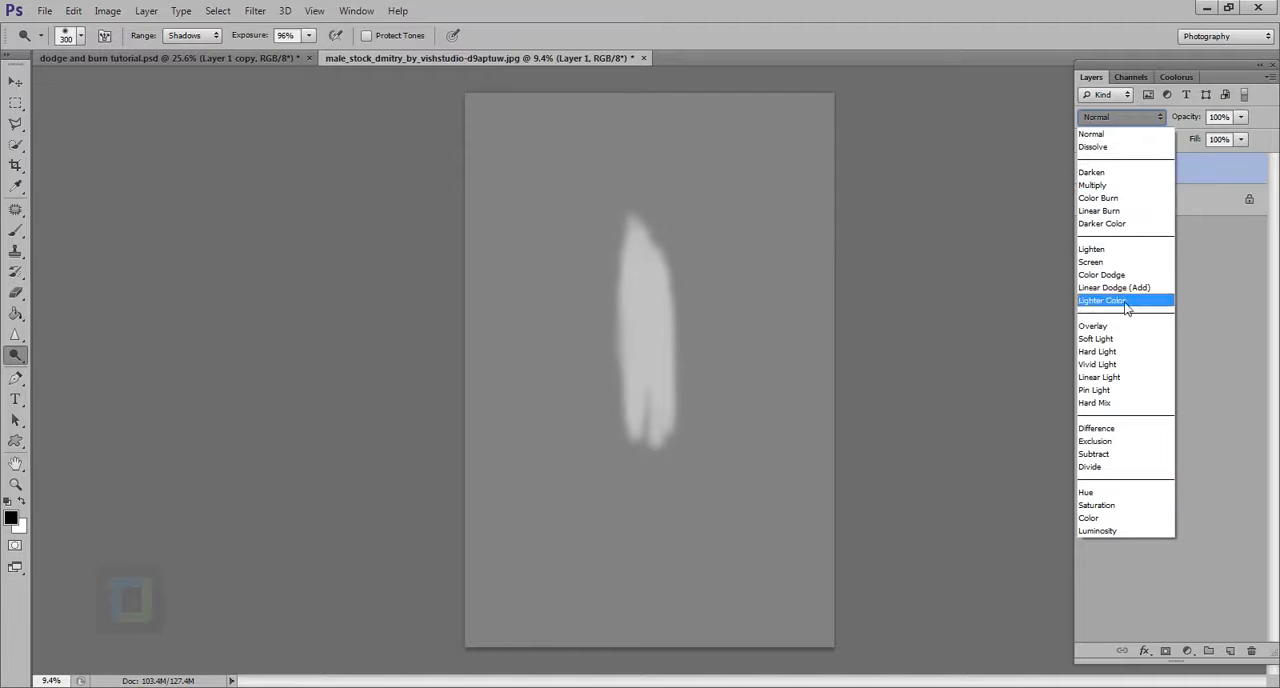
pyautogui.click(1125, 335)
pyautogui.click(1088, 169)
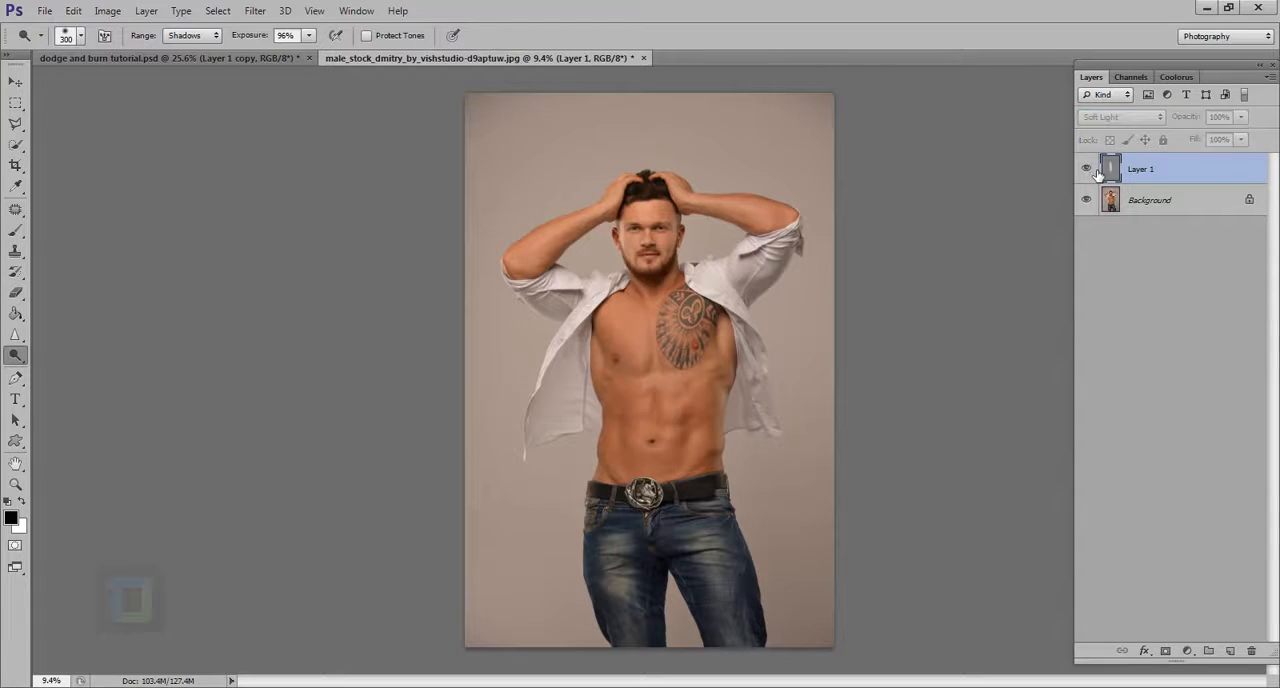
pyautogui.click(1088, 169)
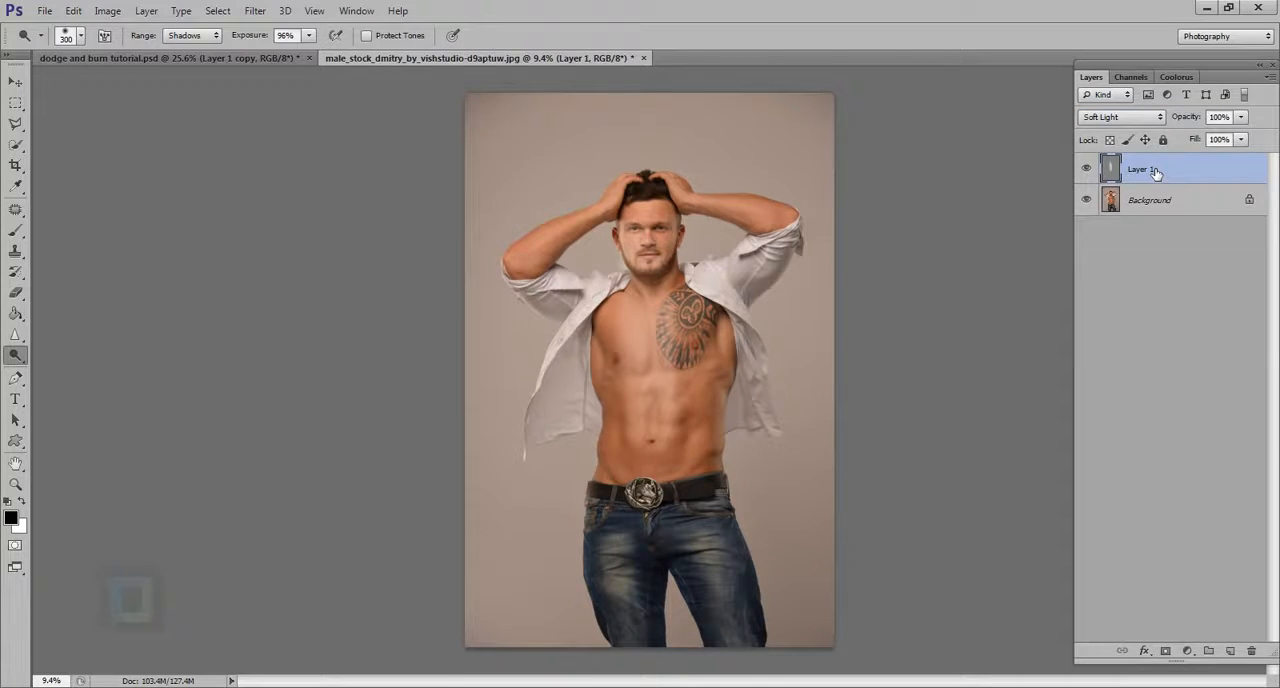
# Undo the test stroke on the gray layer and set the clean layer's blend mode to Soft Light
pyautogui.hotkey('ctrl', 'alt', 'z')
pyautogui.hotkey('ctrl', 'alt', 'z')
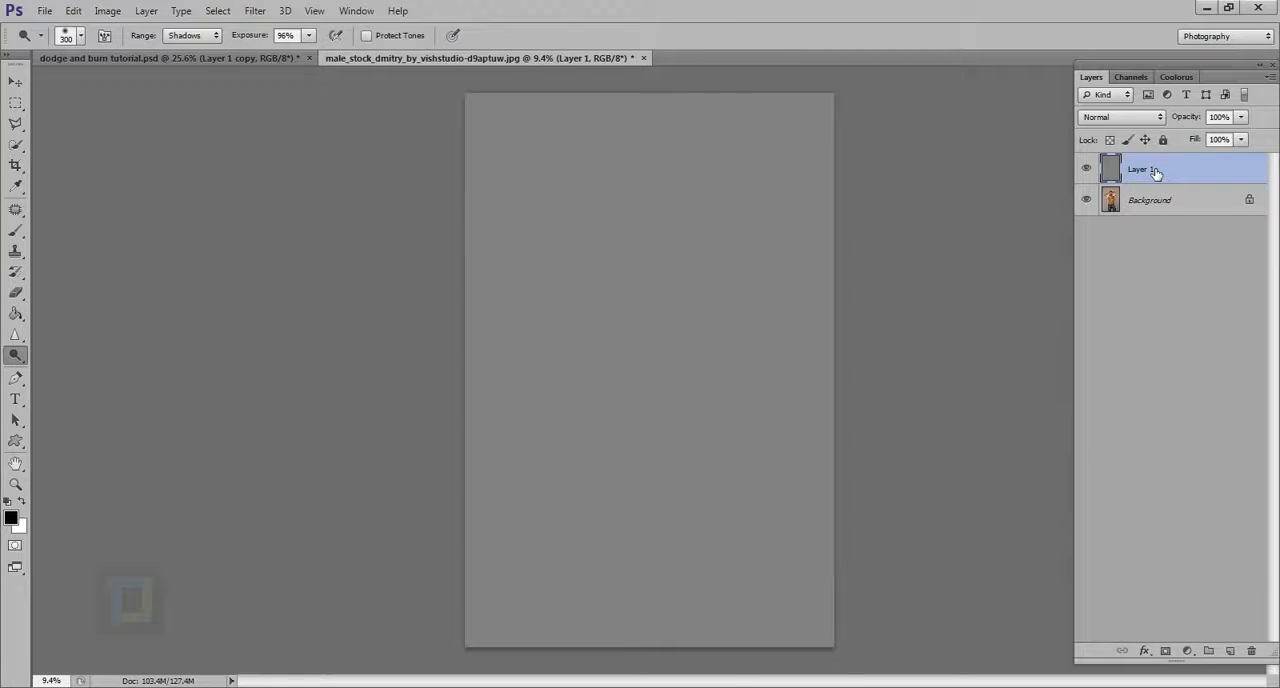
pyautogui.click(1131, 119)
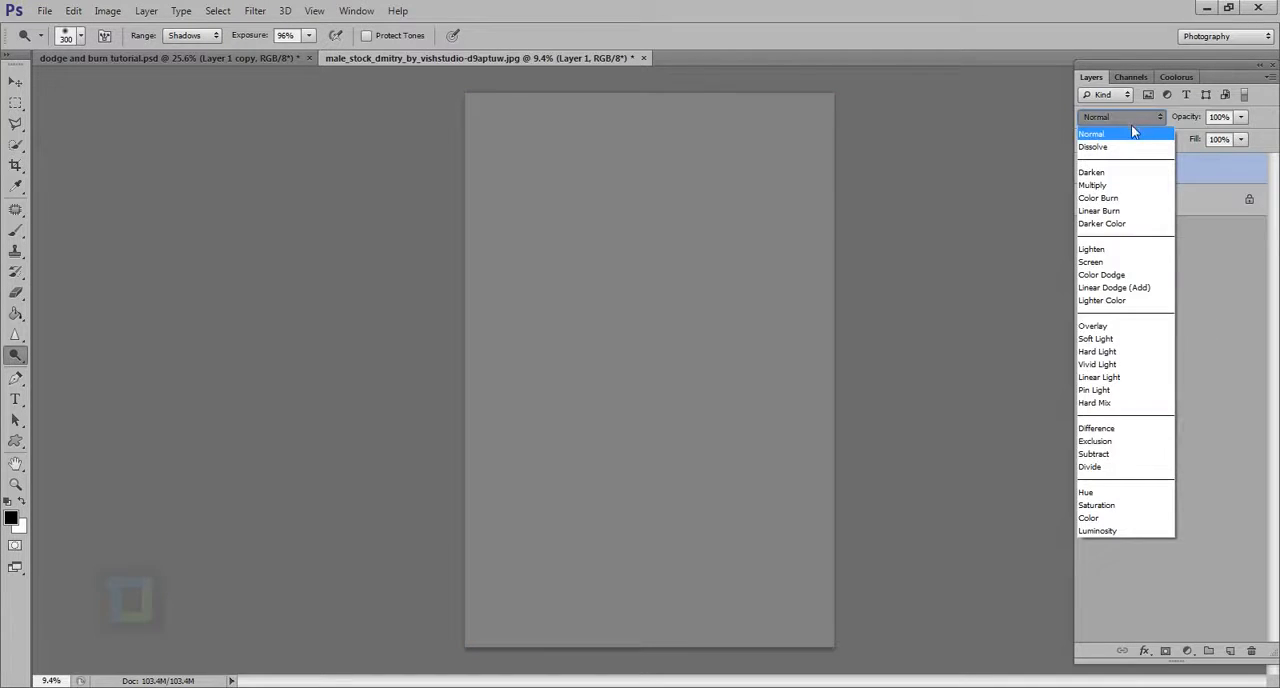
pyautogui.click(1098, 339)
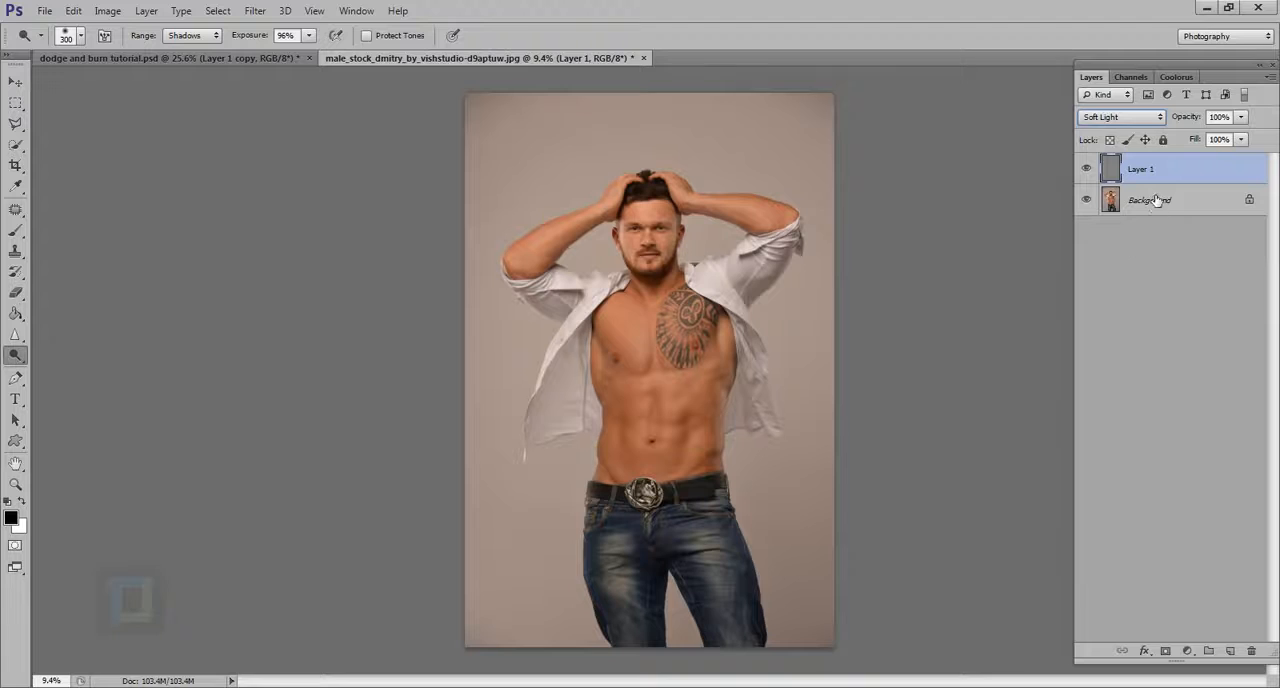
# Turn on Protect Tones and brighten the abdominal muscles on Layer 1 with a 150 px Dodge brush
pyautogui.click(1135, 205)
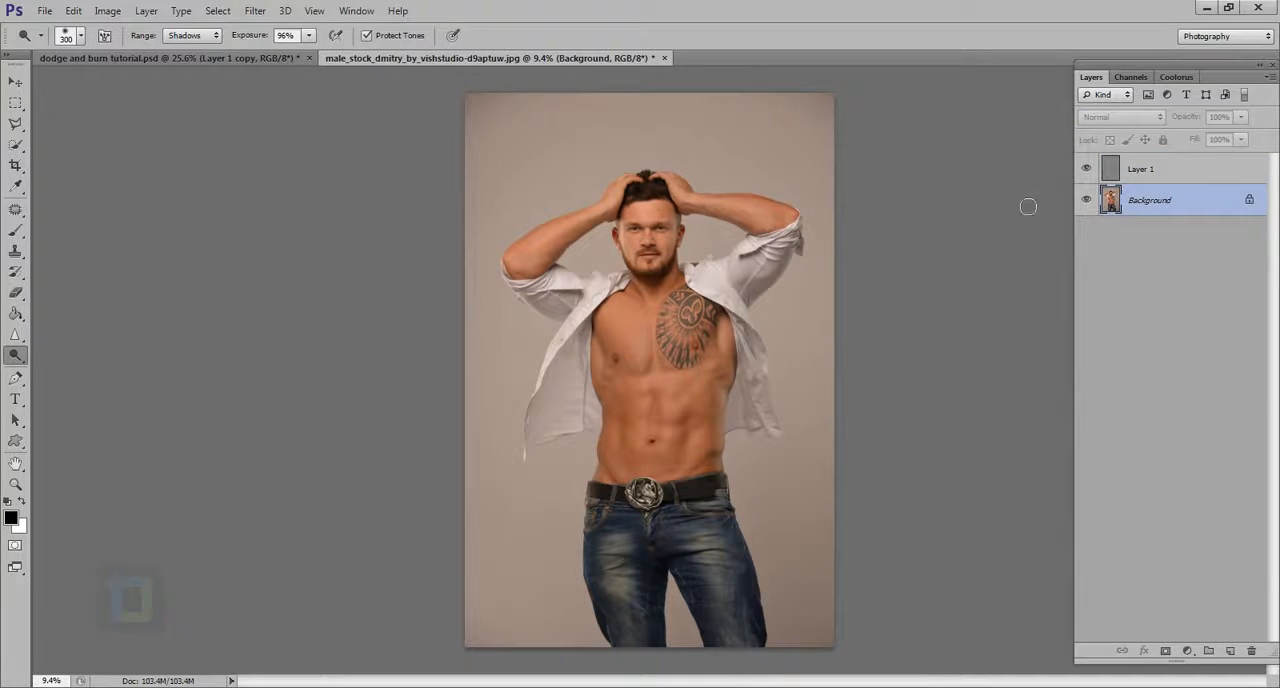
pyautogui.click(1177, 177)
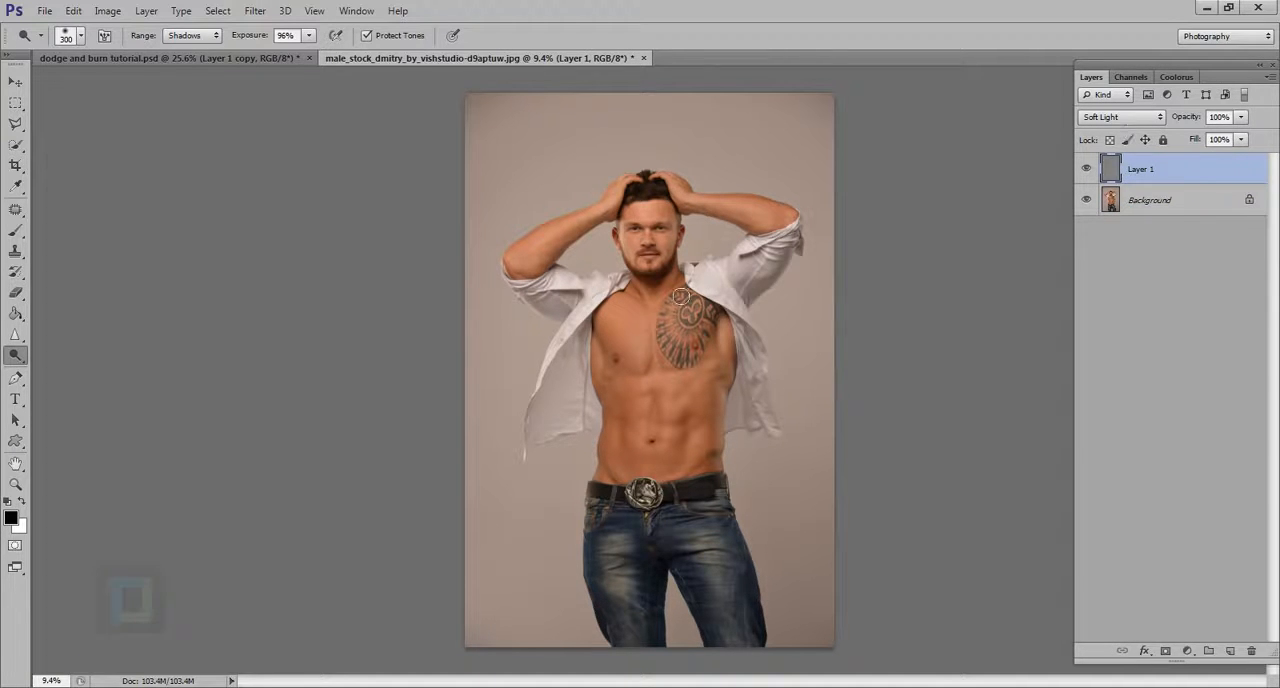
pyautogui.scroll(5, 675, 405)
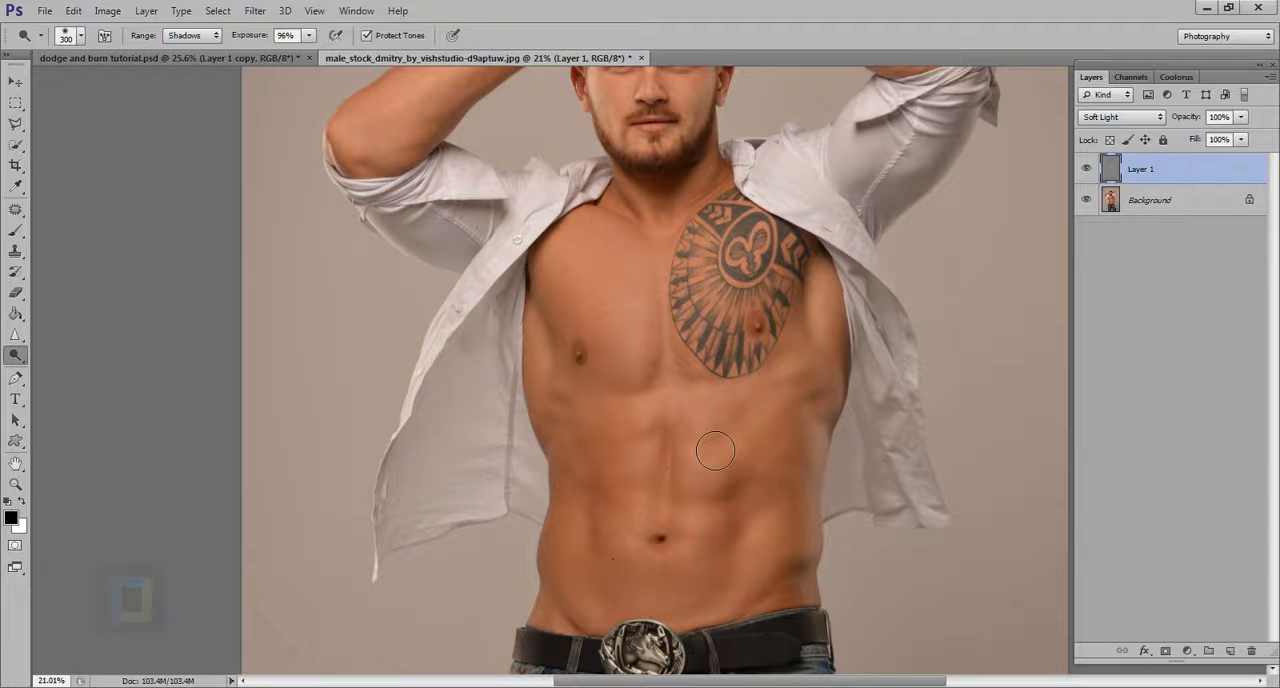
pyautogui.scroll(2, 676, 466)
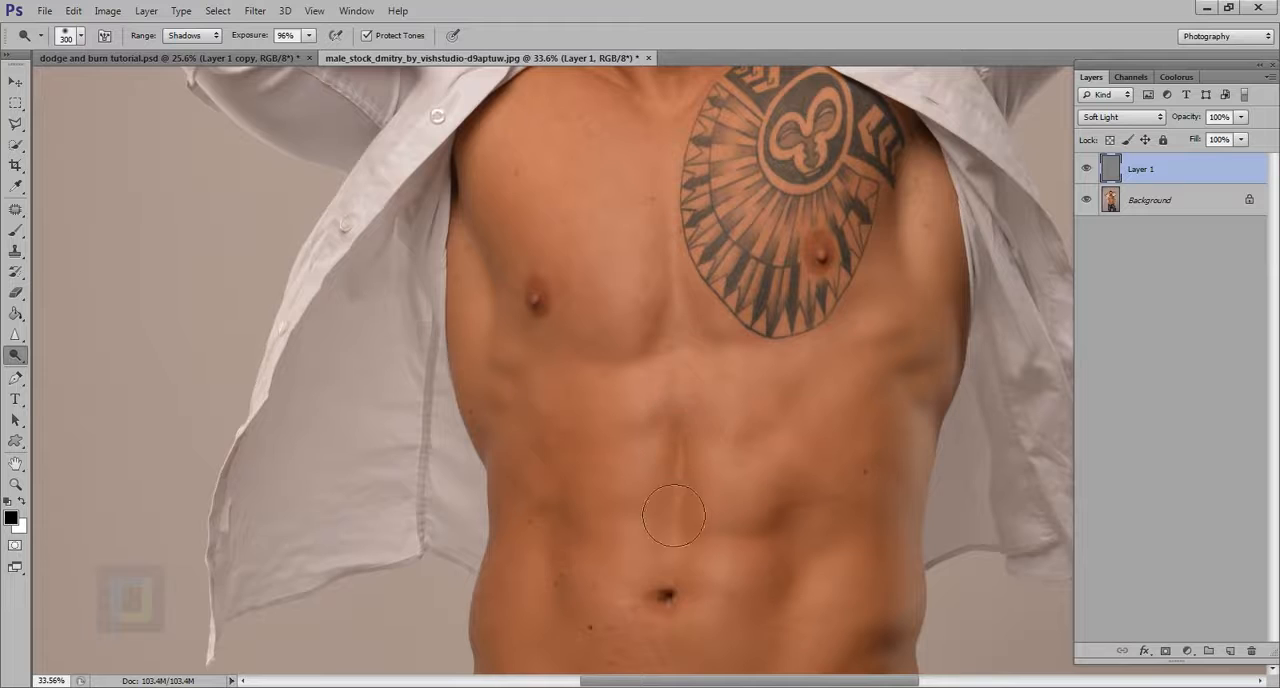
pyautogui.press('[')
pyautogui.press('[')
pyautogui.press('[')
pyautogui.press('[')
pyautogui.moveTo(736, 488)
pyautogui.mouseDown()
pyautogui.moveTo(743, 508)
pyautogui.moveTo(764, 494)
pyautogui.moveTo(743, 443)
pyautogui.moveTo(763, 429)
pyautogui.moveTo(763, 441)
pyautogui.mouseUp()
pyautogui.moveTo(637, 552); pyautogui.dragTo(648, 586)
# Set Layer 1 to Normal and paint sampled gray with a 70 px brush over the dodged patches on the untattooed side
pyautogui.click(1110, 119)
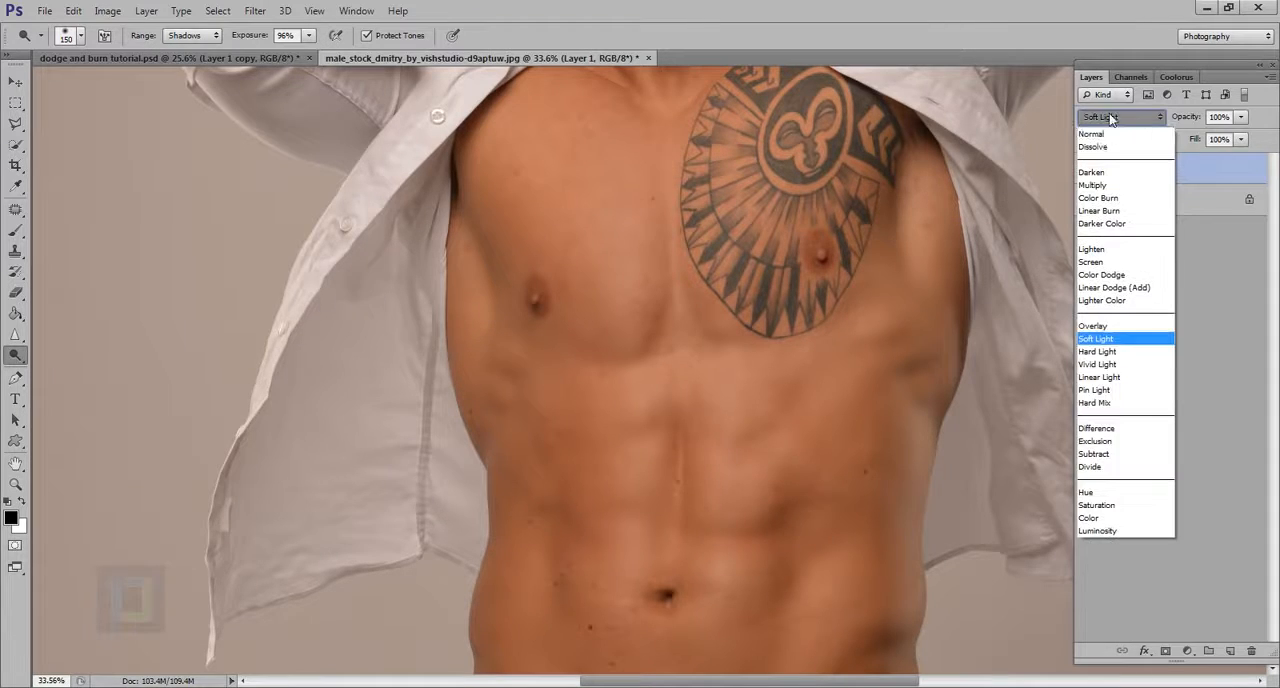
pyautogui.click(1103, 137)
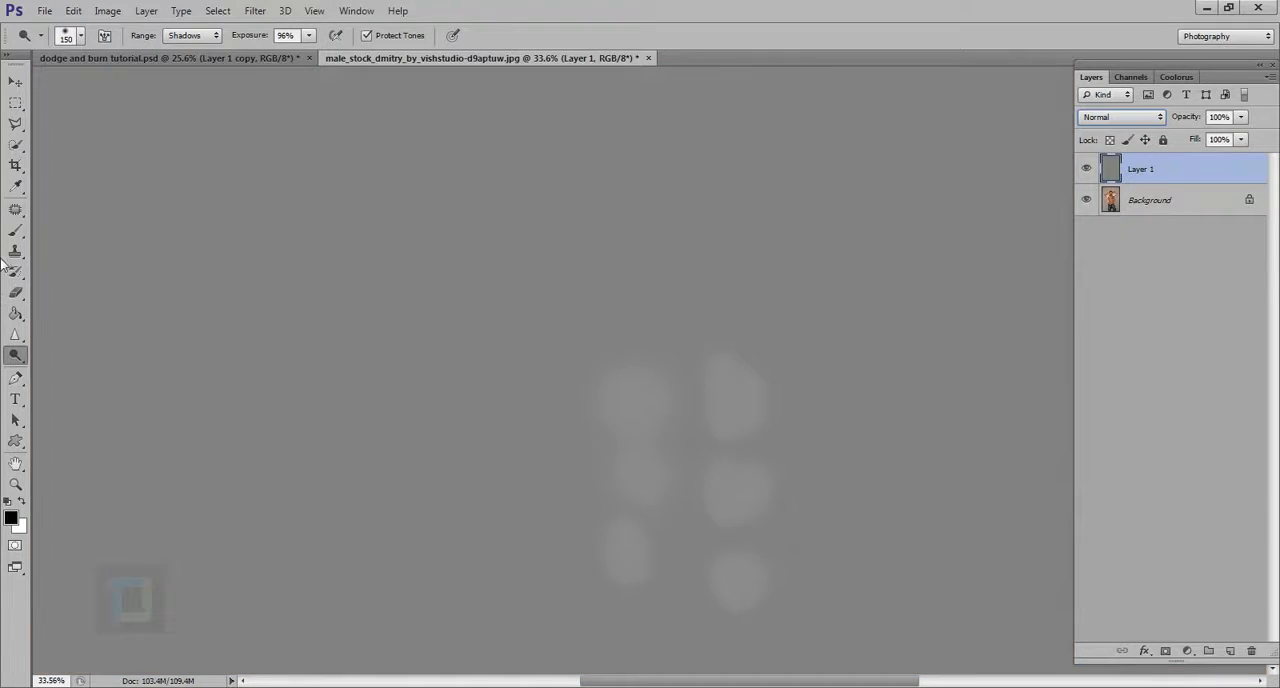
pyautogui.click(15, 229)
pyautogui.keyDown('alt'); pyautogui.click(491, 357); pyautogui.keyUp('alt')
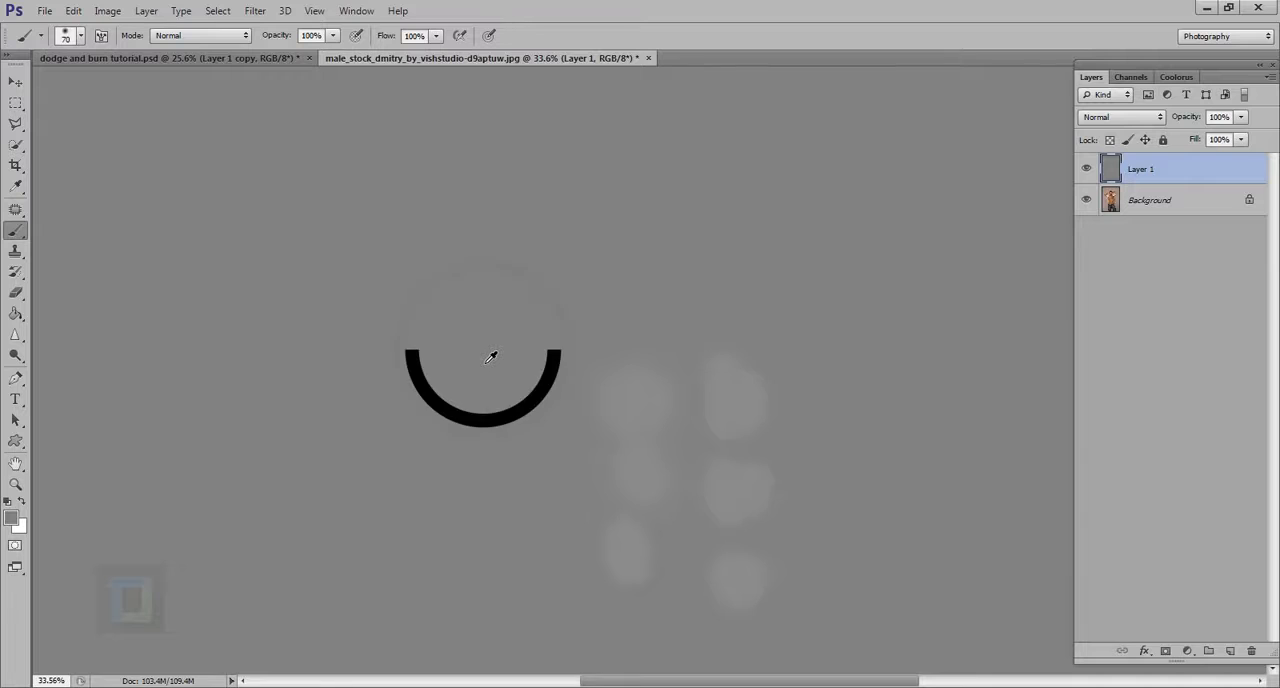
pyautogui.moveTo(622, 383)
pyautogui.mouseDown()
pyautogui.moveTo(627, 456)
pyautogui.moveTo(646, 386)
pyautogui.moveTo(650, 432)
pyautogui.mouseUp()
pyautogui.scroll(-2, 639, 429)
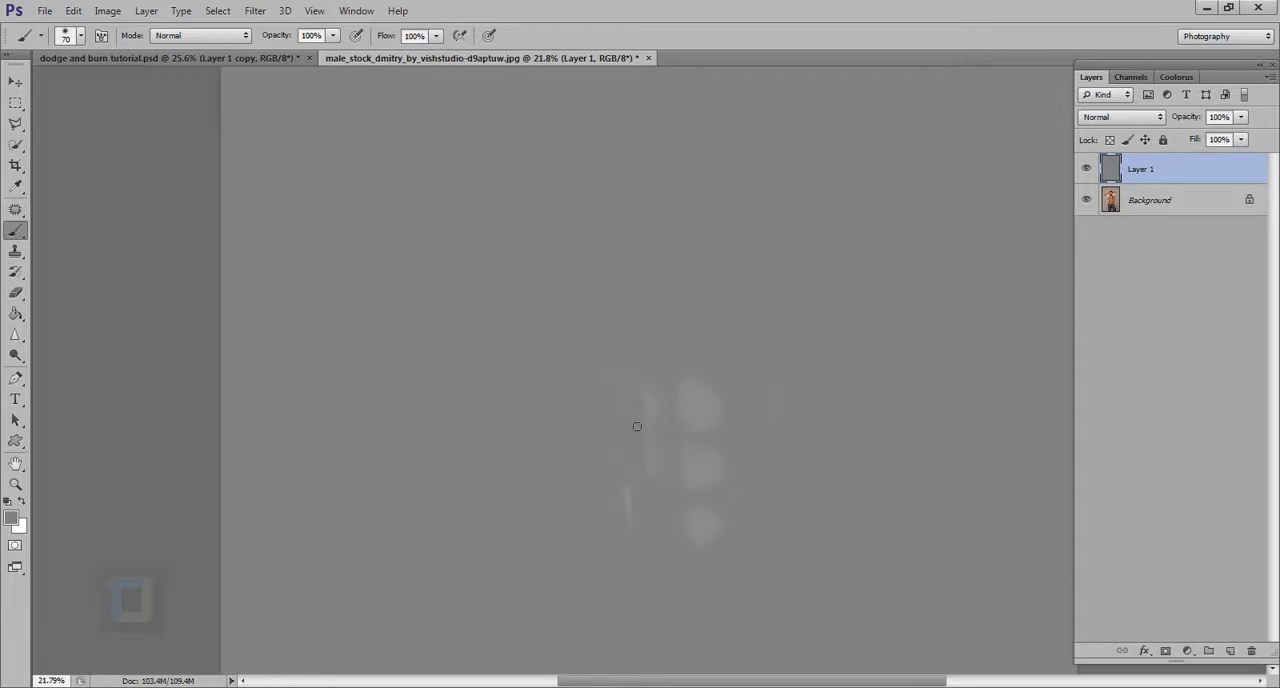
# Paint out the remaining dodged patches with a gray 1100 px brush and switch back to the Dodge tool
pyautogui.press(']')
pyautogui.press(']')
pyautogui.press(']')
pyautogui.press(']')
pyautogui.press(']')
pyautogui.press(']')
pyautogui.press(']')
pyautogui.press(']')
pyautogui.press(']')
pyautogui.press(']')
pyautogui.press(']')
pyautogui.press(']')
pyautogui.press(']')
pyautogui.press(']')
pyautogui.press(']')
pyautogui.press(']')
pyautogui.moveTo(722, 482)
pyautogui.mouseDown()
pyautogui.moveTo(768, 507)
pyautogui.moveTo(725, 560)
pyautogui.moveTo(789, 481)
pyautogui.moveTo(703, 687)
pyautogui.moveTo(715, 582)
pyautogui.moveTo(803, 407)
pyautogui.mouseUp()
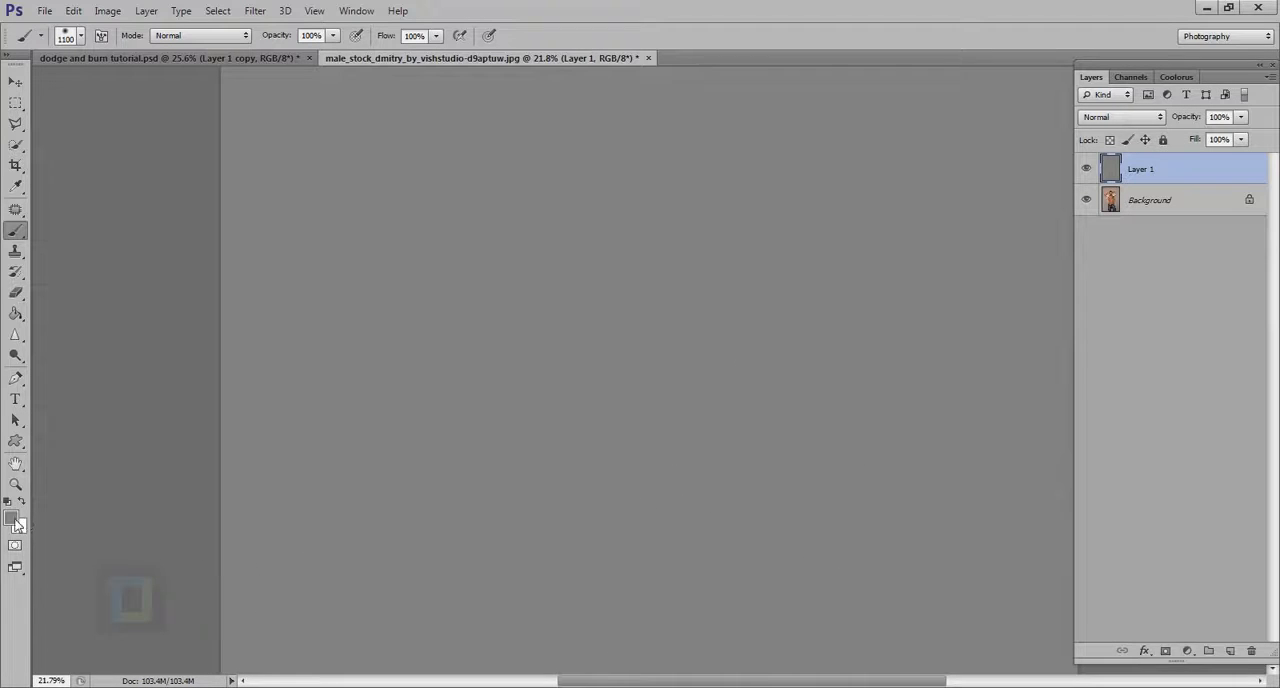
pyautogui.press('alt')
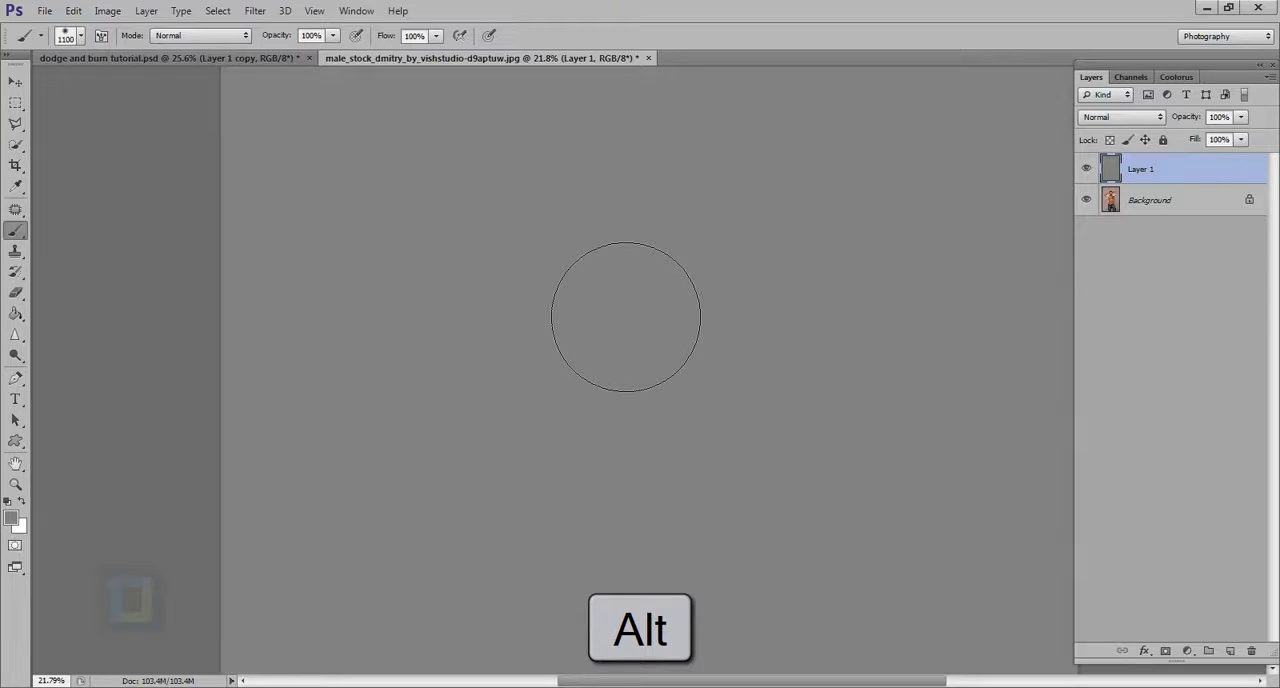
pyautogui.moveTo(15, 355); pyautogui.dragTo(62, 355)
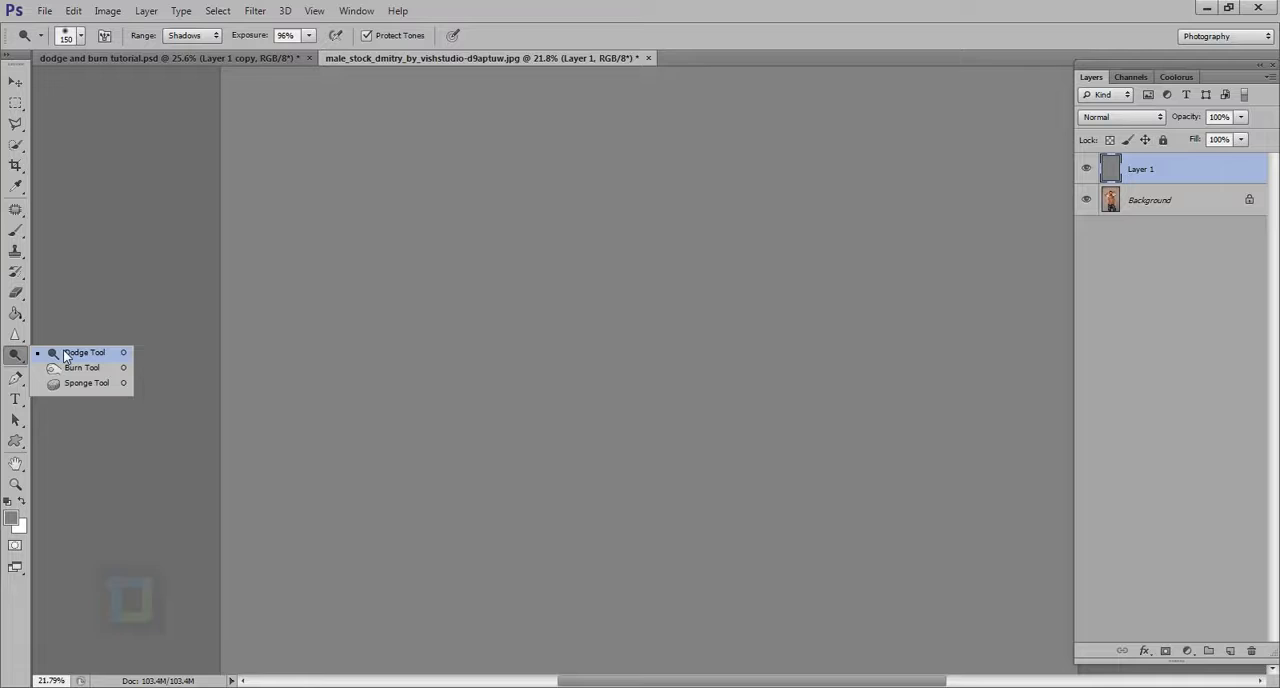
pyautogui.click(70, 355)
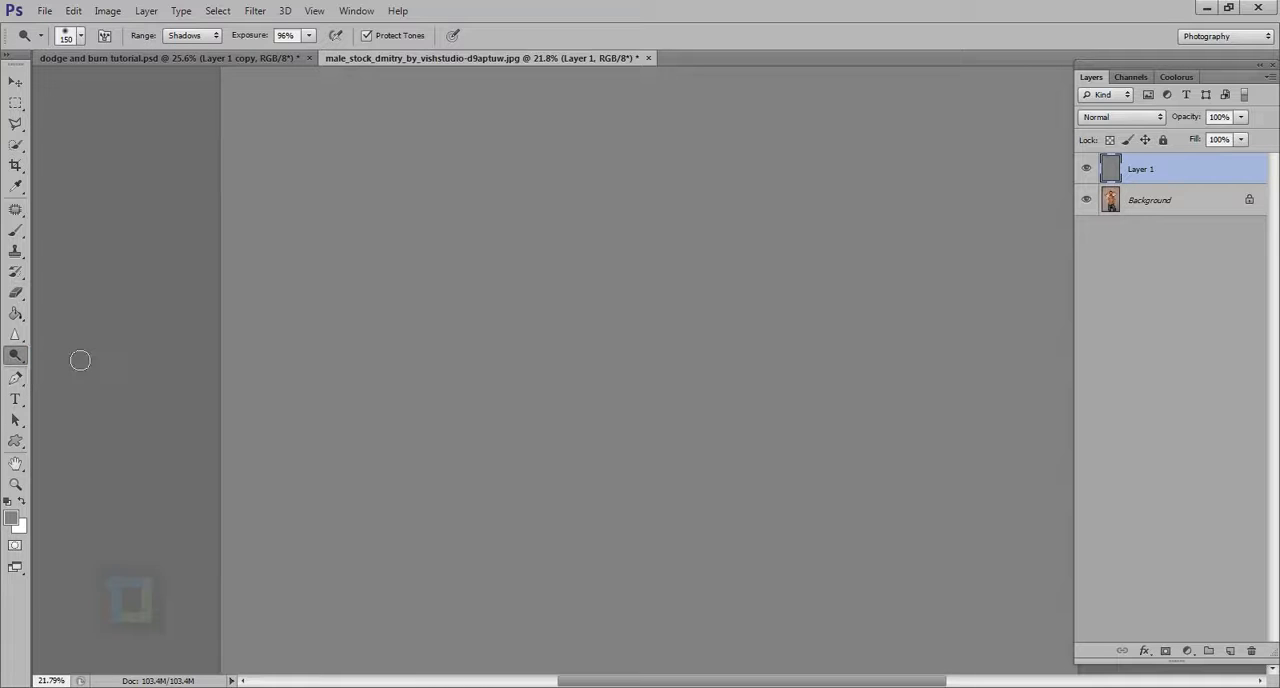
# Set Layer 1's blend mode to Soft Light and configure the Dodge tool with the Highlights range and 9% exposure
pyautogui.click(1118, 118)
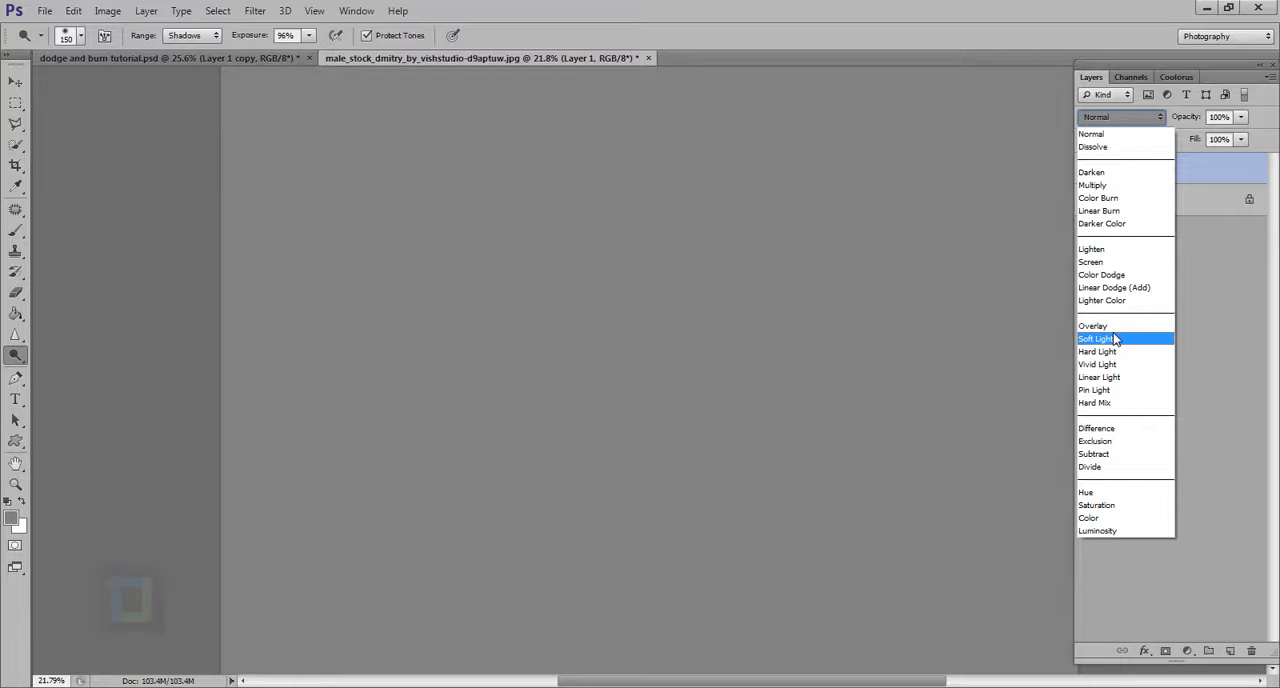
pyautogui.click(1115, 339)
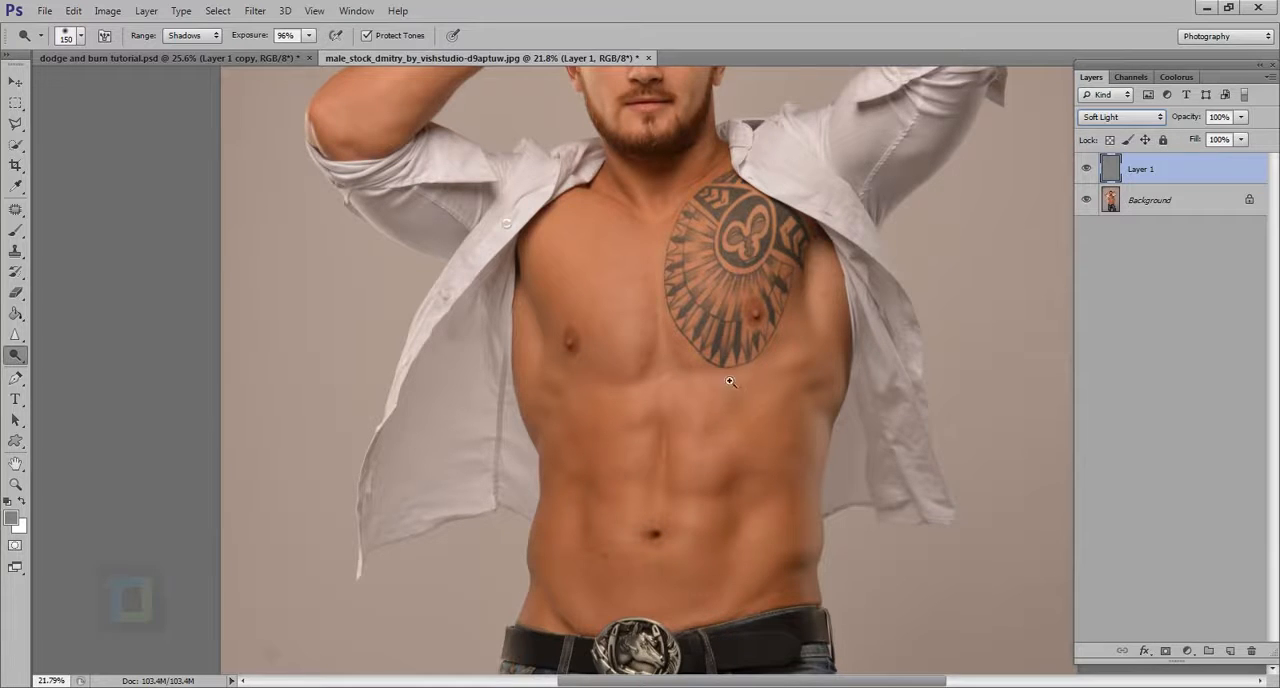
pyautogui.scroll(-2, 731, 381)
pyautogui.scroll(5, 743, 181)
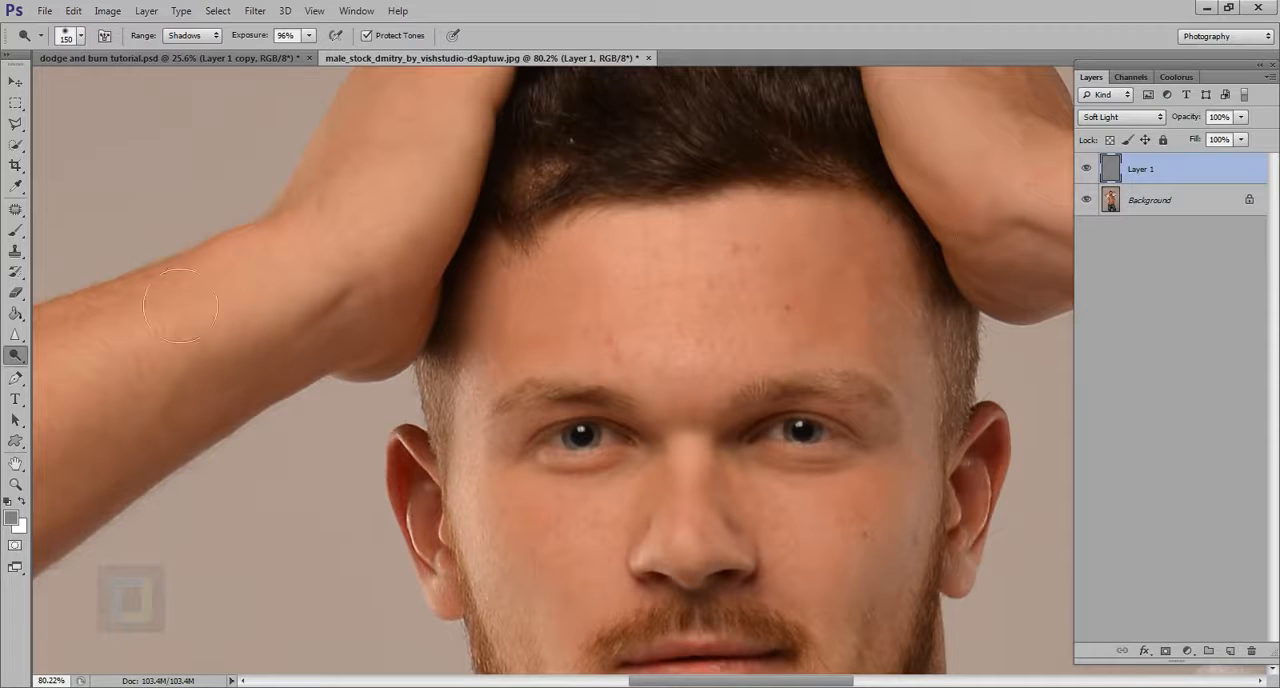
pyautogui.moveTo(258, 38); pyautogui.dragTo(182, 58)
pyautogui.click(183, 37)
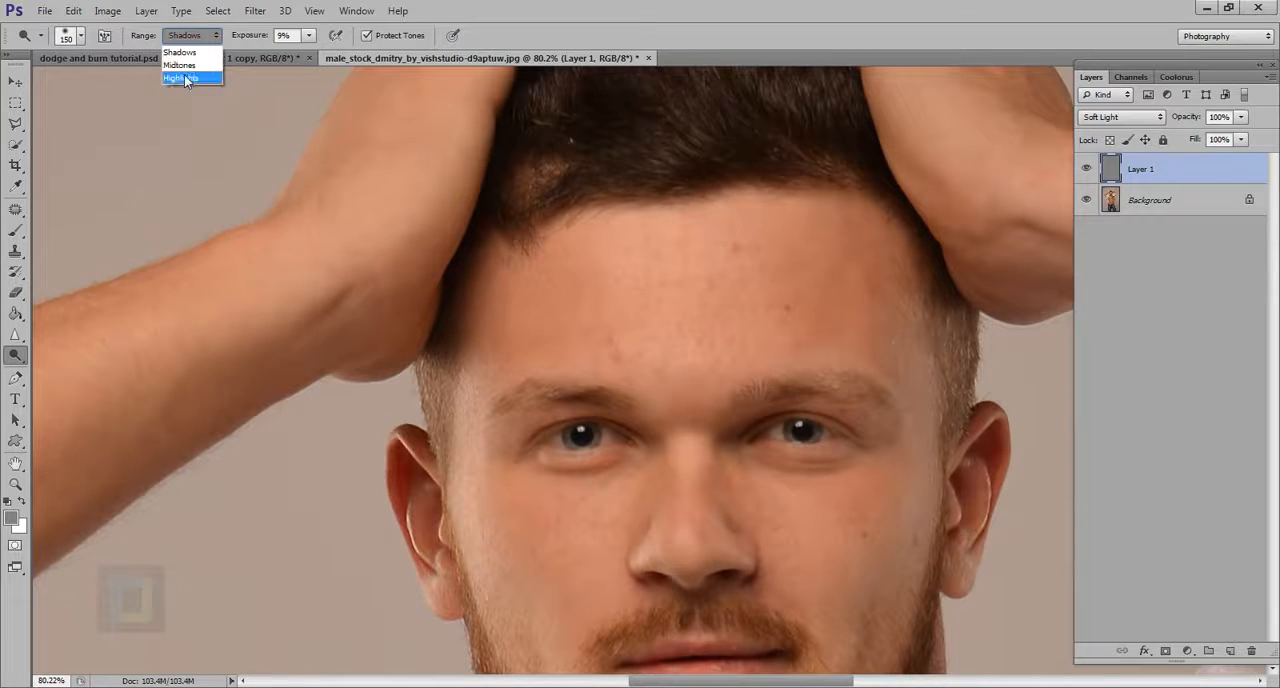
pyautogui.click(181, 78)
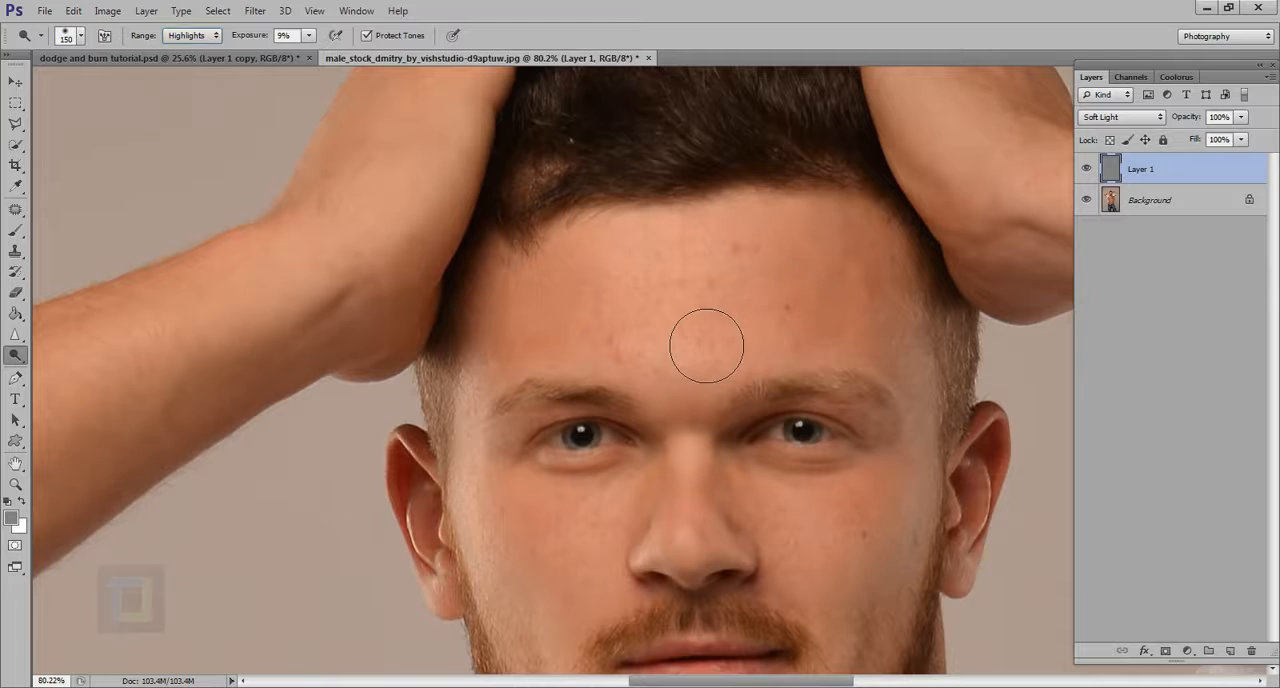
# Brighten the centre of the forehead with 125 px and 100 px Dodge brushes, and compare with Layer 1 hidden and shown
pyautogui.press('[')
pyautogui.press('[')
pyautogui.press(']')
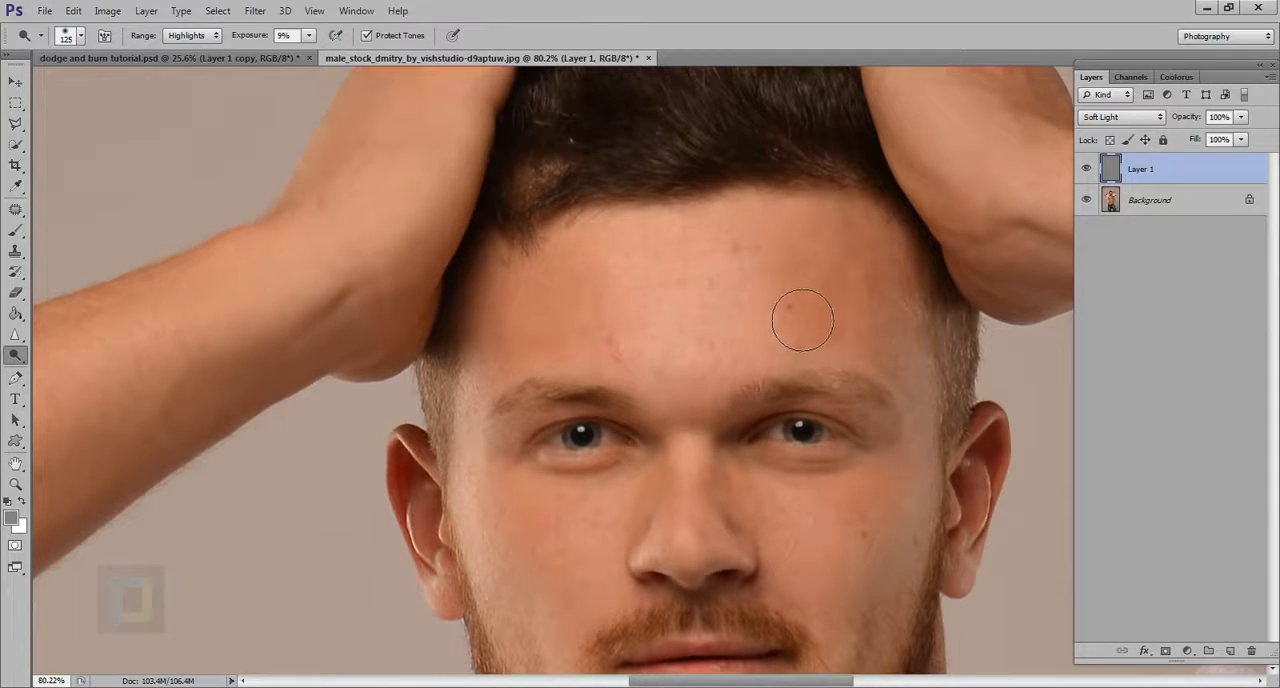
pyautogui.press('[')
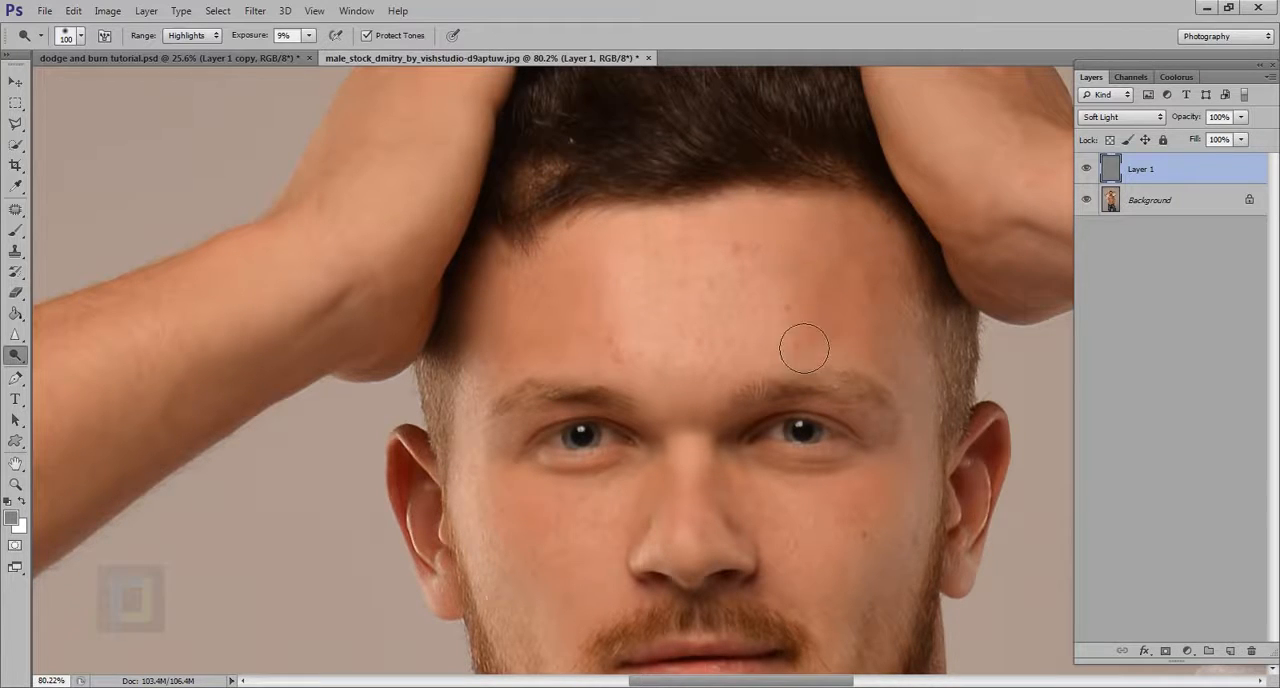
pyautogui.click(1087, 171)
pyautogui.click(1087, 171)
pyautogui.scroll(-5, 883, 340)
pyautogui.scroll(4, 889, 360)
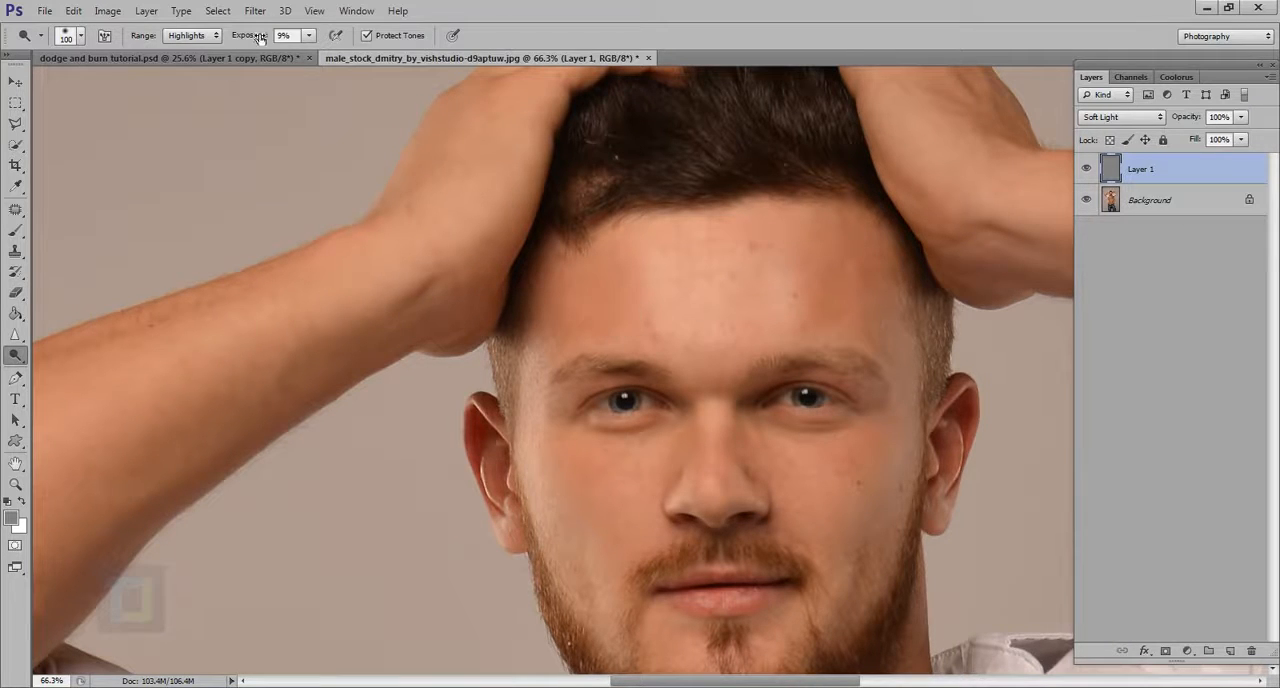
# Switch the range to Shadows and burn both sides of the forehead with the 100 px brush
pyautogui.click(188, 36)
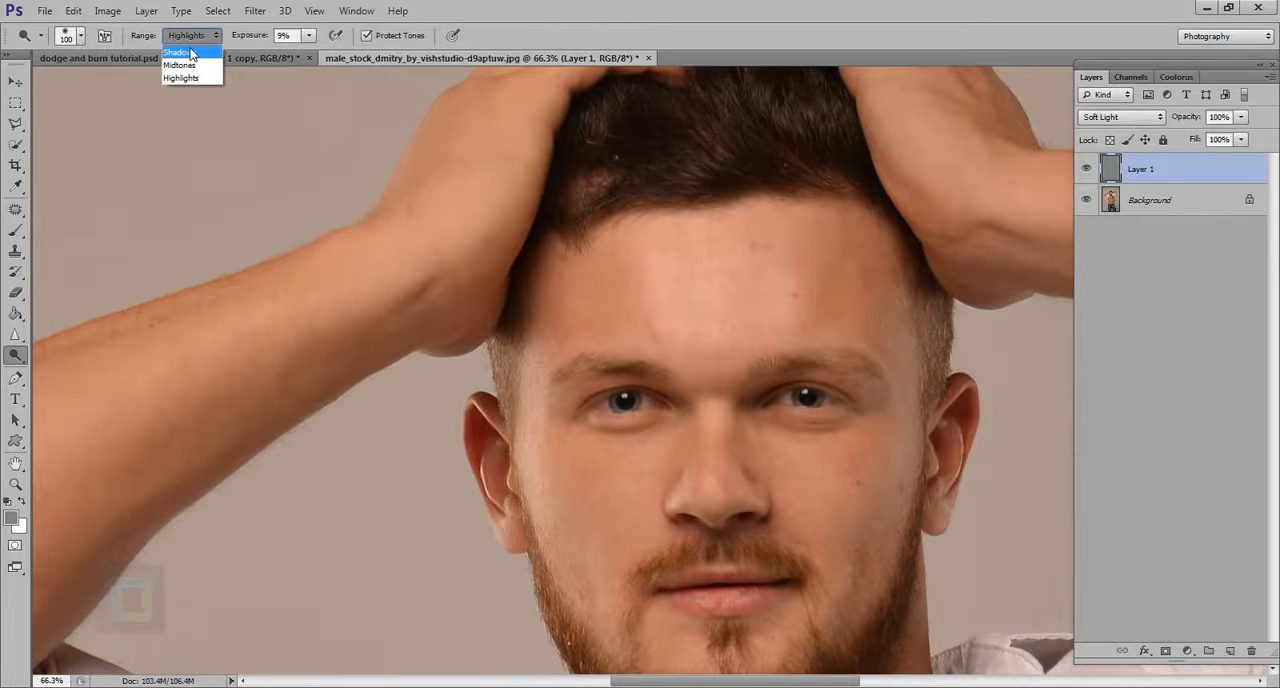
pyautogui.click(185, 44)
pyautogui.press('alt')
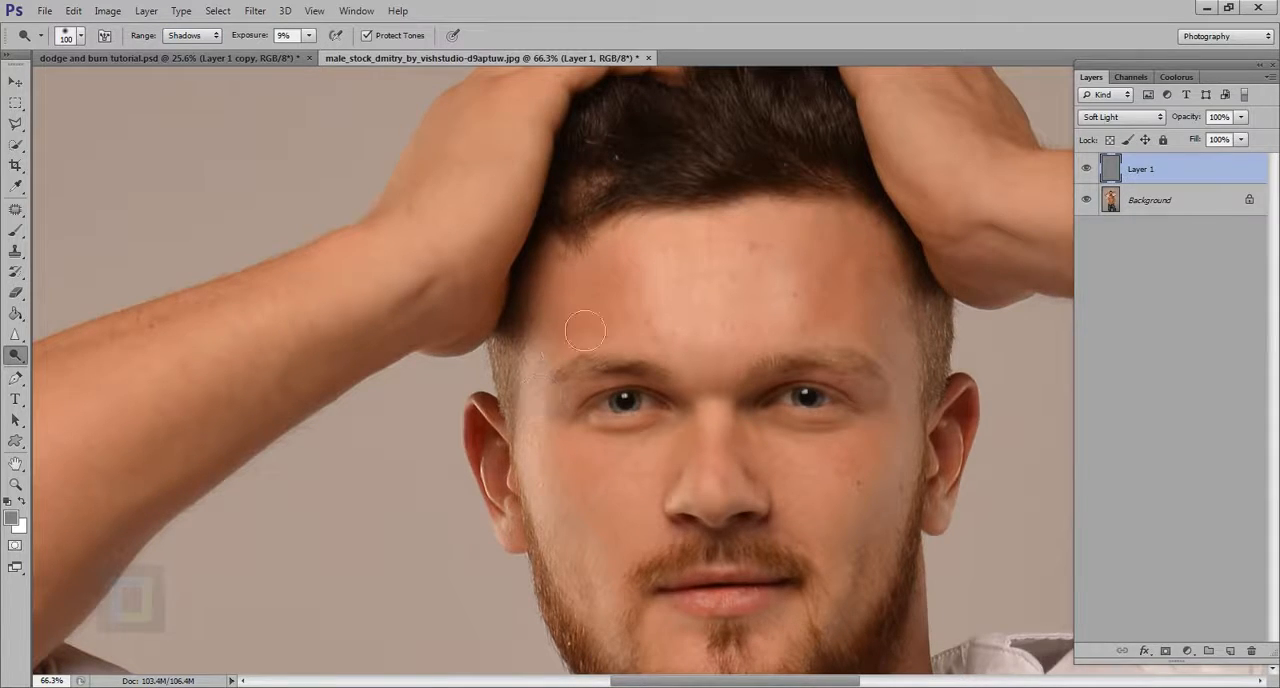
pyautogui.moveTo(661, 258); pyautogui.dragTo(665, 265)
# Reduce the brush to 25 px and burn along the upper edges of both eyebrows
pyautogui.scroll(5, 575, 340)
pyautogui.press('[')
pyautogui.press('[')
pyautogui.press('[')
pyautogui.press('[')
pyautogui.press('[')
pyautogui.press('[')
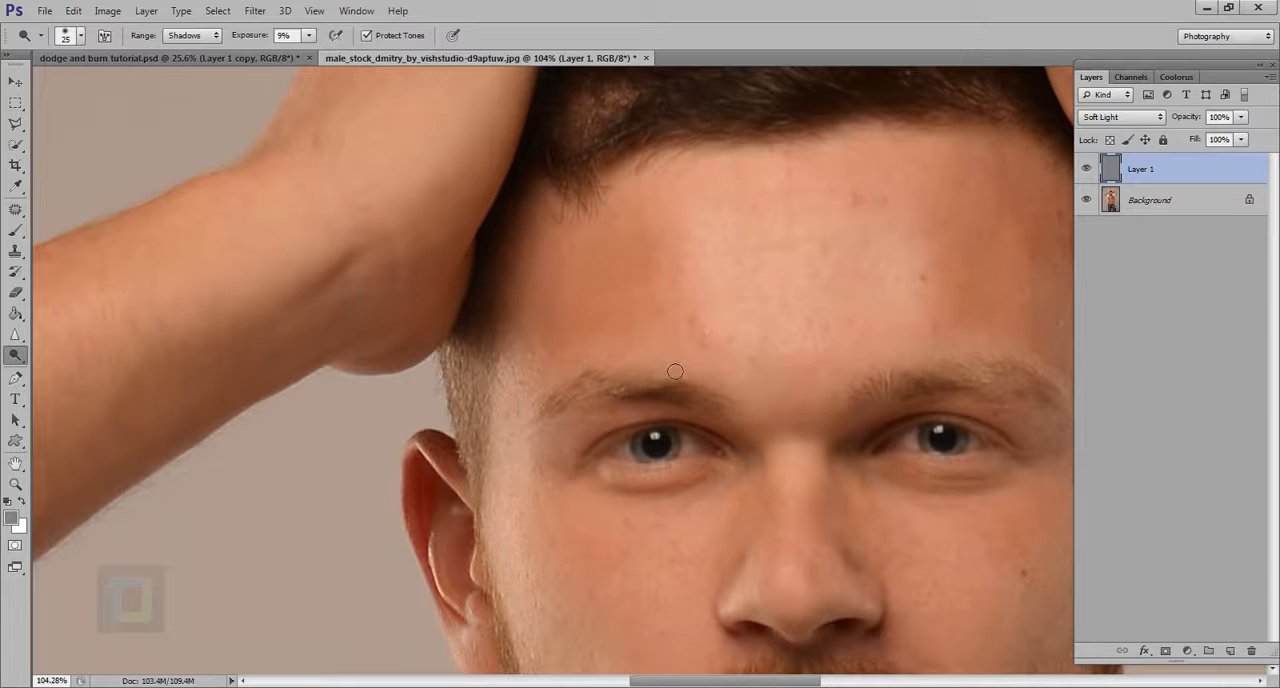
pyautogui.hscroll(3, 660, 360)
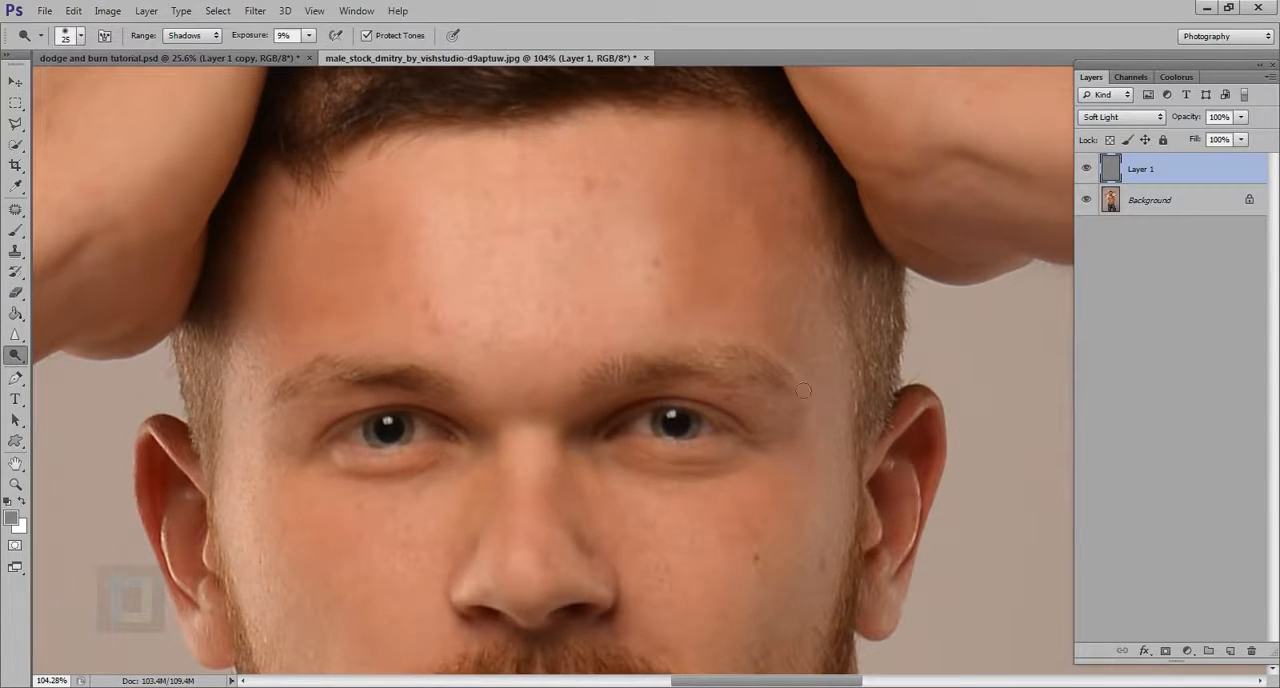
pyautogui.scroll(-5, 804, 393)
pyautogui.moveTo(791, 397); pyautogui.dragTo(743, 376)
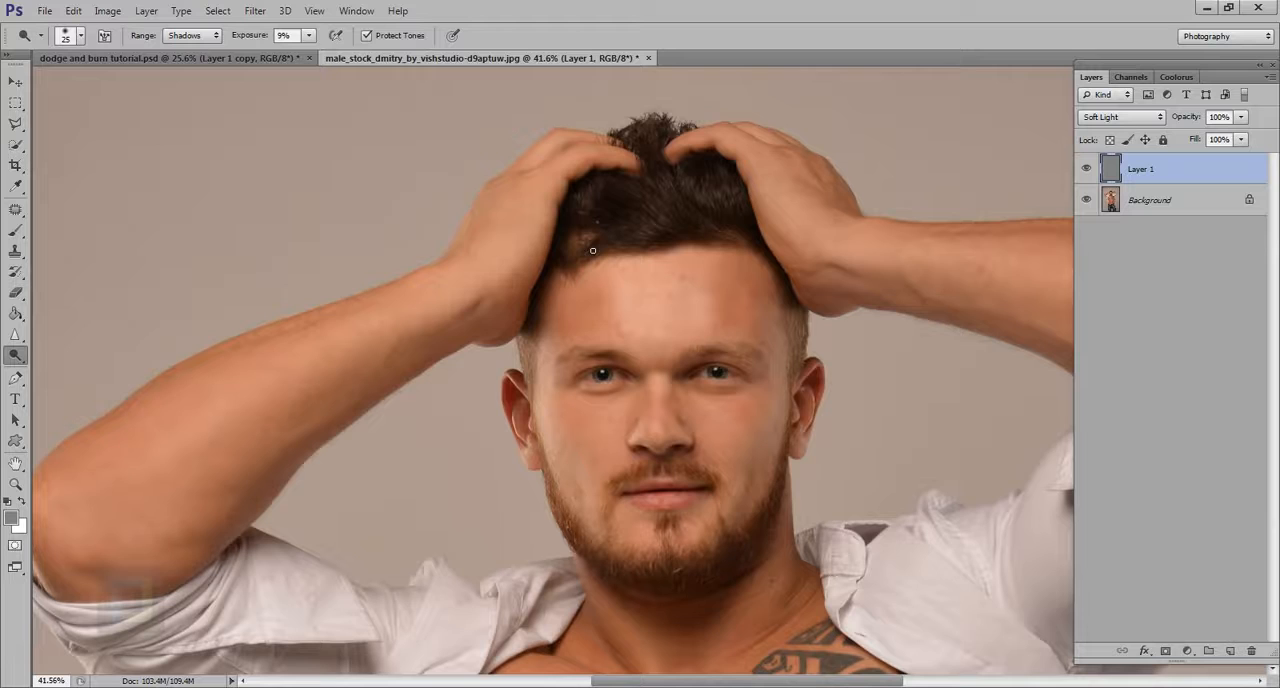
# Dodge the middle of the forehead with a 150 px brush and compare with Layer 1 hidden and shown
pyautogui.press(']')
pyautogui.press(']')
pyautogui.press(']')
pyautogui.press(']')
pyautogui.press(']')
pyautogui.press(']')
pyautogui.press(']')
pyautogui.press(']')
pyautogui.press(']')
pyautogui.moveTo(641, 339)
pyautogui.mouseDown()
pyautogui.moveTo(646, 304)
pyautogui.moveTo(655, 344)
pyautogui.moveTo(644, 305)
pyautogui.moveTo(747, 341)
pyautogui.moveTo(721, 337)
pyautogui.moveTo(727, 304)
pyautogui.moveTo(732, 340)
pyautogui.moveTo(727, 320)
pyautogui.moveTo(718, 338)
pyautogui.moveTo(706, 297)
pyautogui.mouseUp()
pyautogui.click(1088, 169)
pyautogui.click(1090, 170)
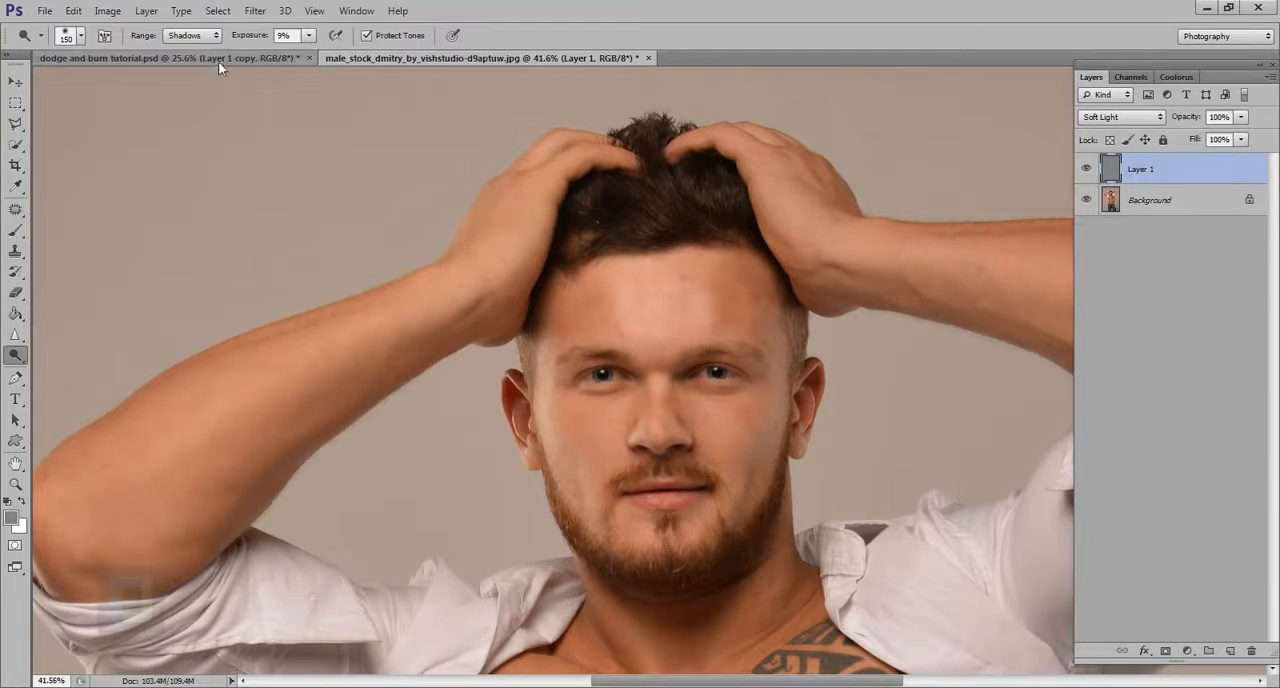
# Show the portrait's Layer 1 in Normal mode, and in dodge and burn tutorial.psd hide Layer 1 copy and set Layer 1 to Normal
pyautogui.click(1120, 117)
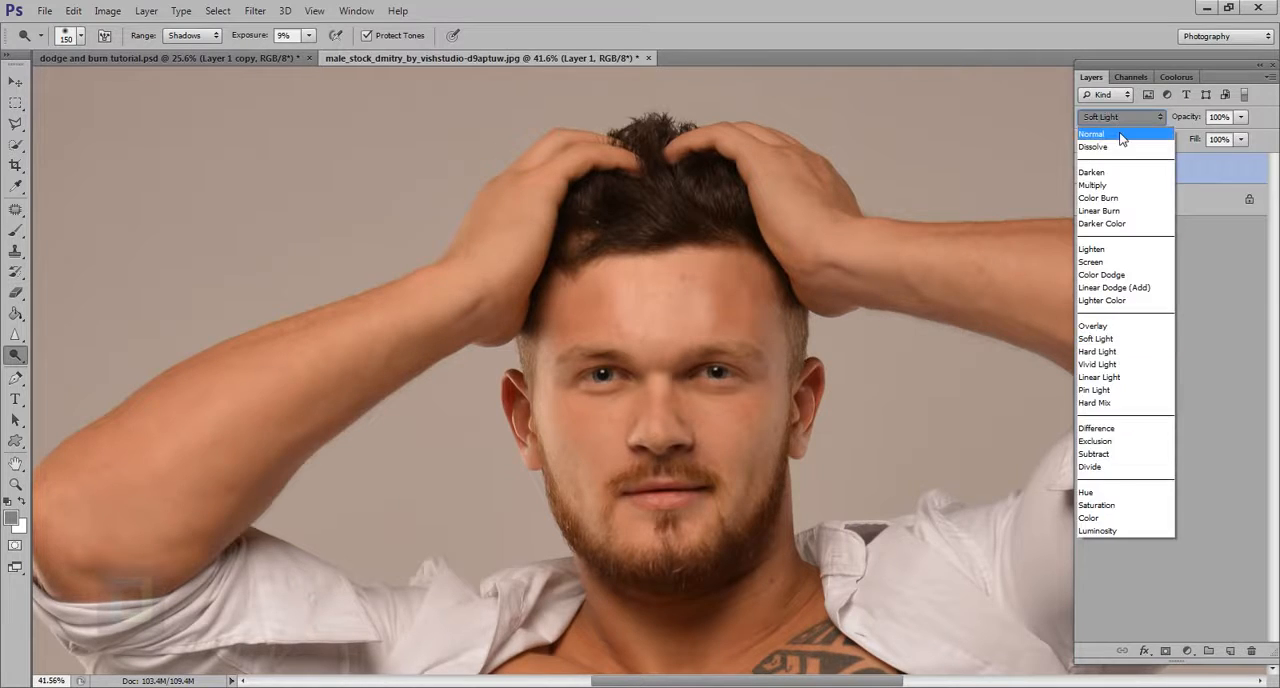
pyautogui.click(1115, 124)
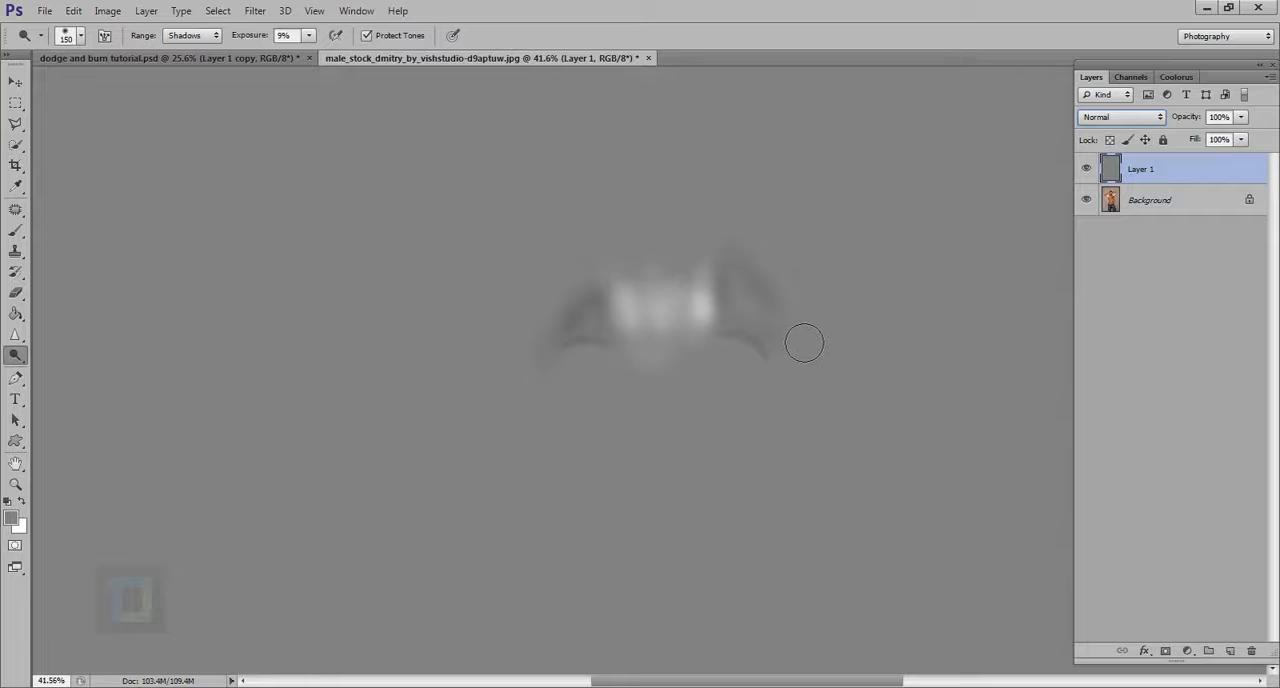
pyautogui.click(220, 57)
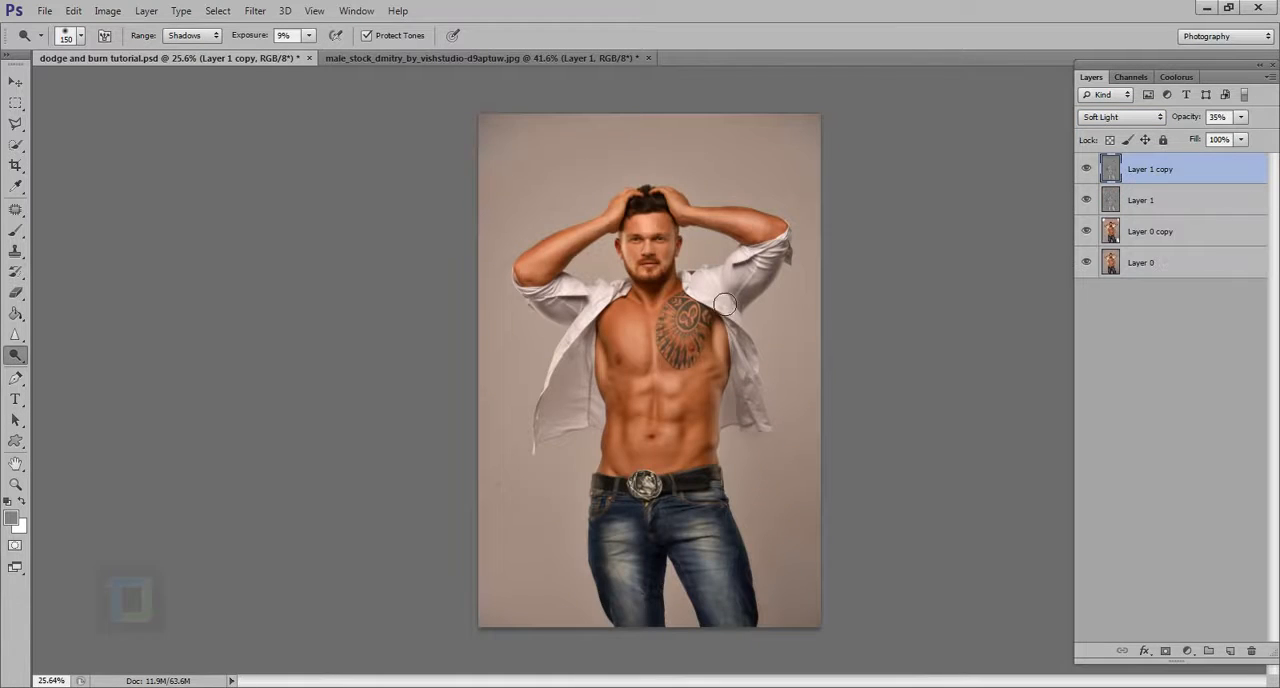
pyautogui.hotkey('ctrl', '0')
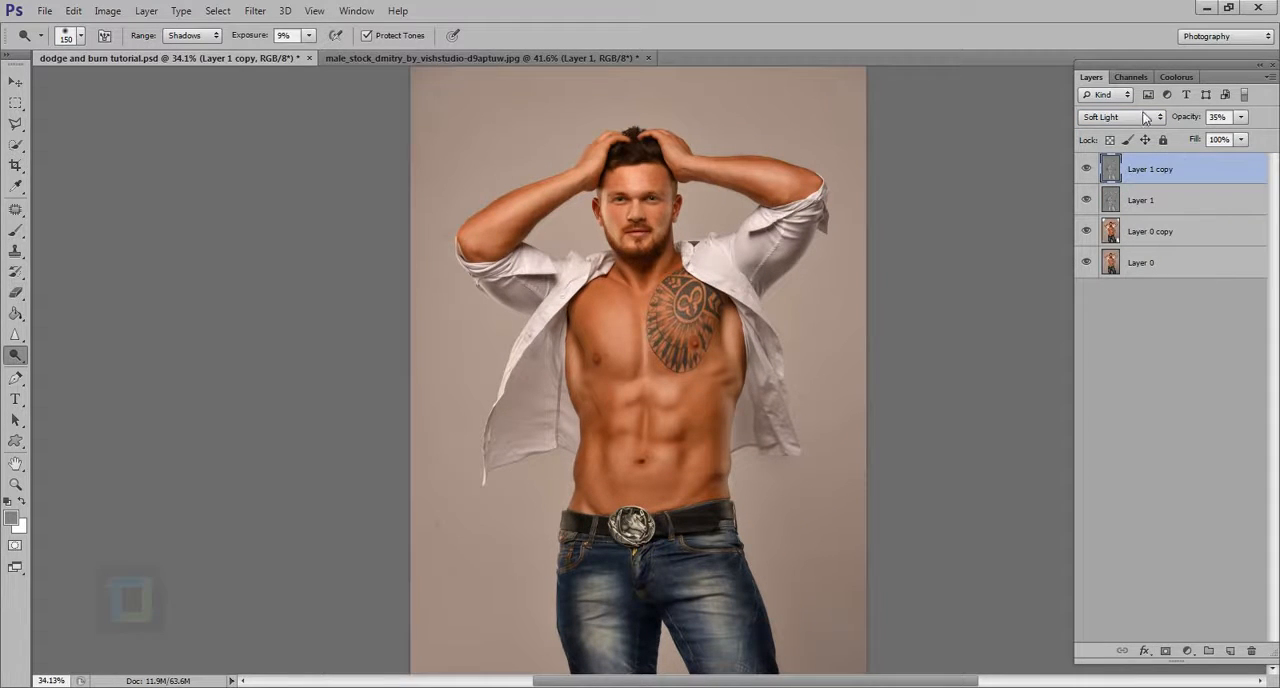
pyautogui.click(1145, 203)
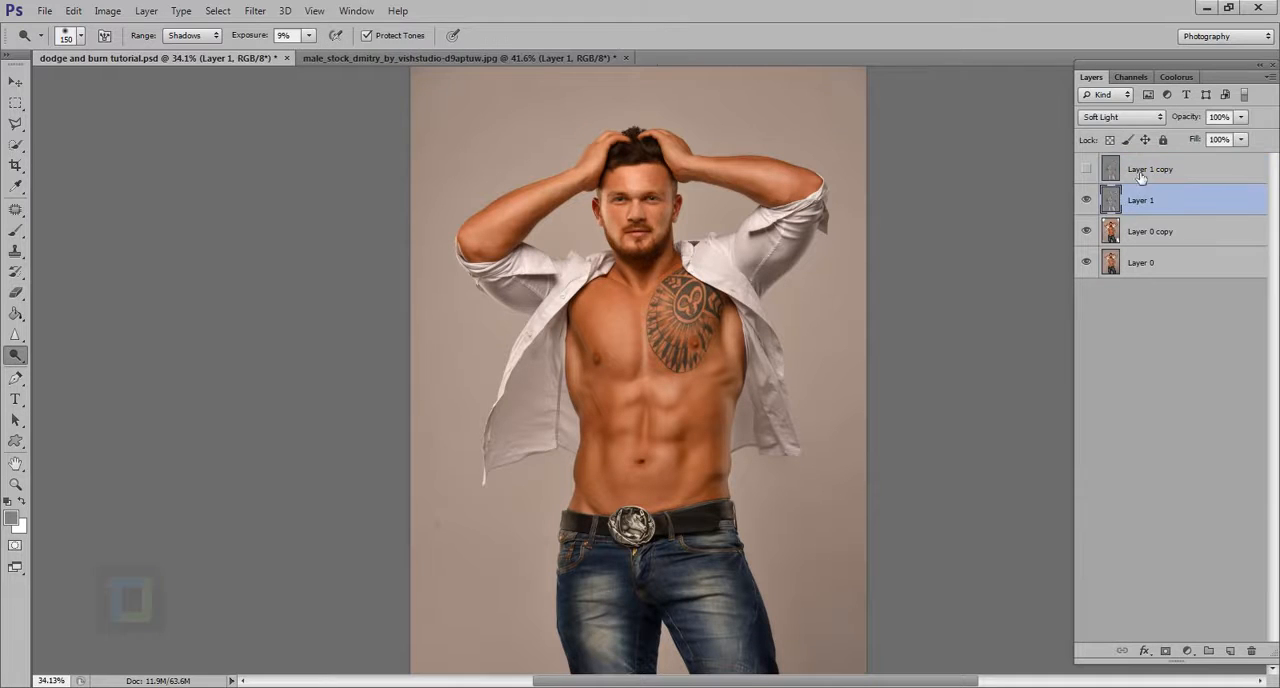
pyautogui.click(1125, 117)
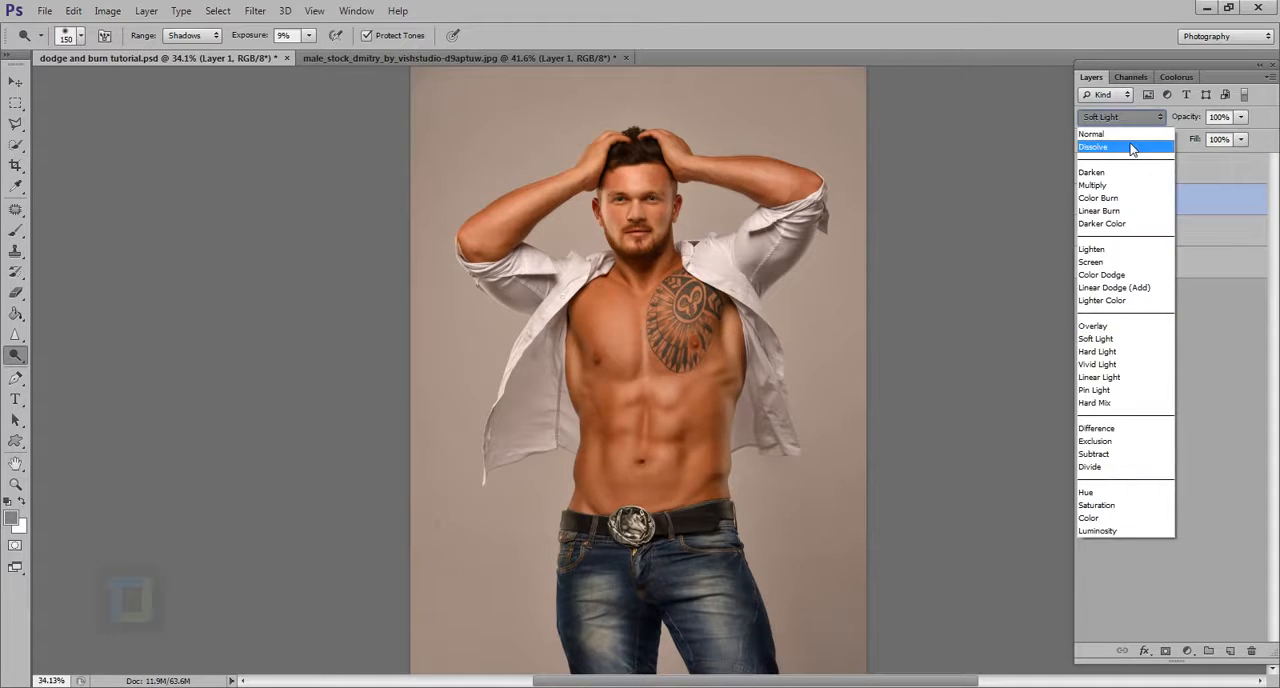
pyautogui.click(1092, 134)
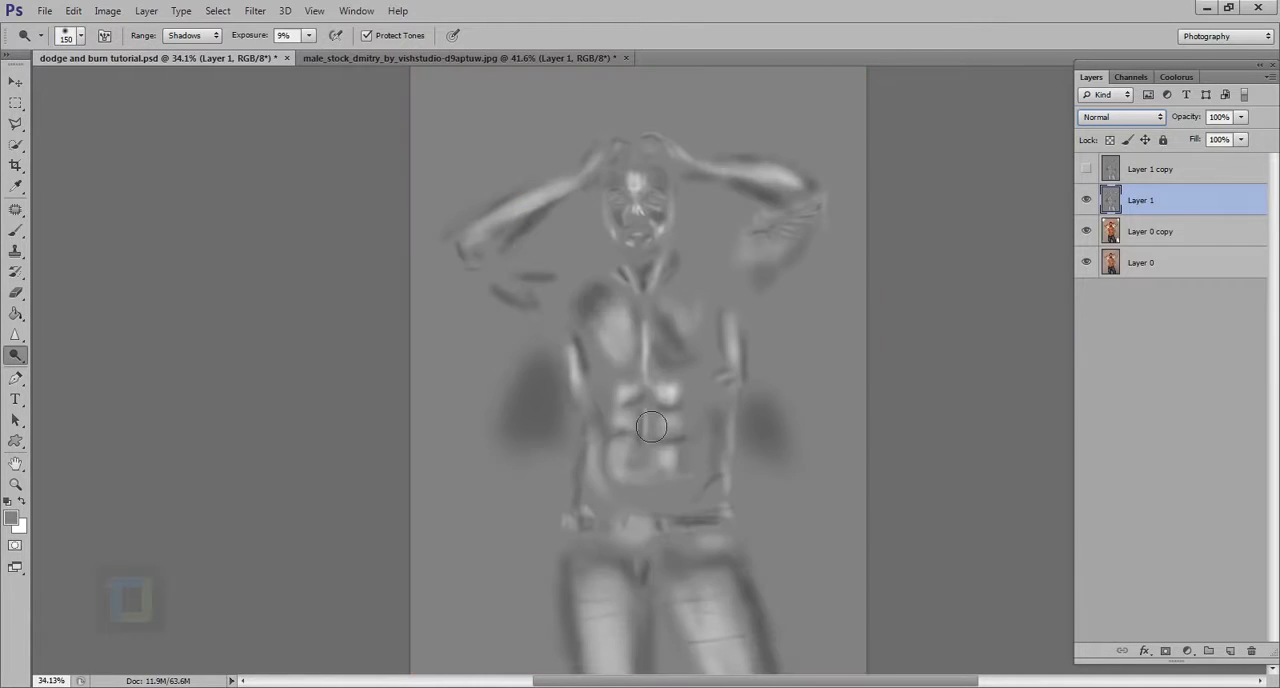
pyautogui.hotkey('ctrl', '-')
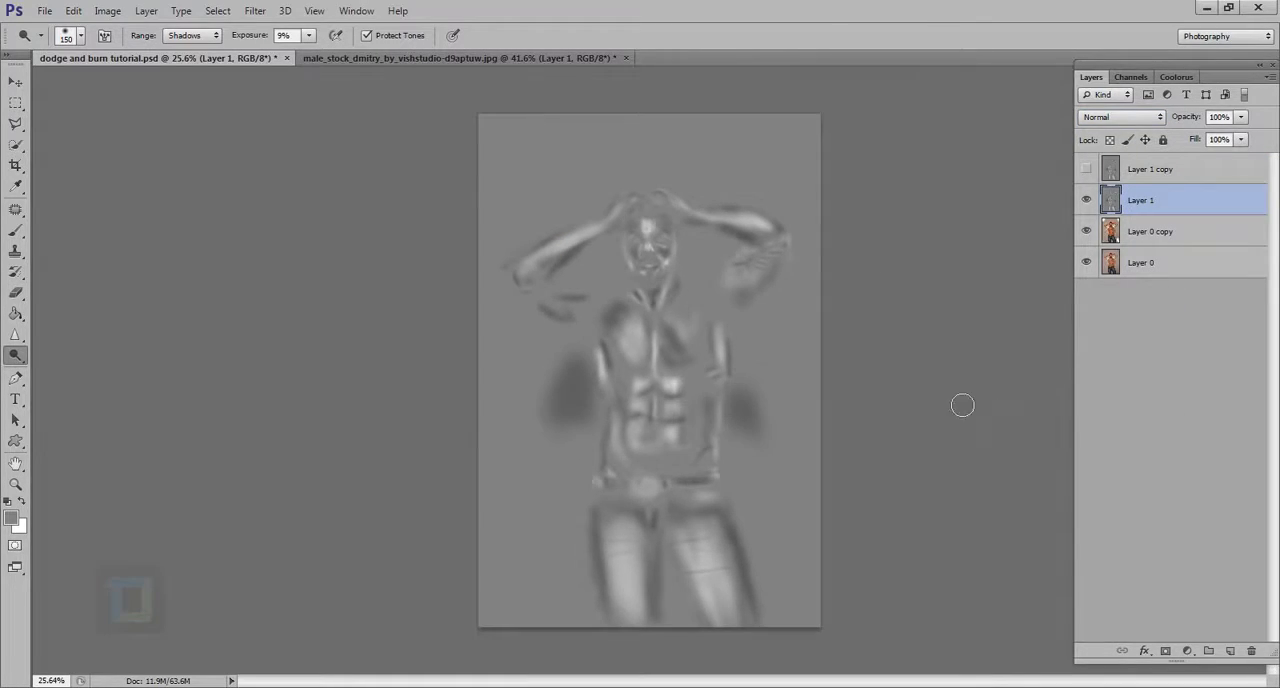
# Compare the portrait's dodged and burned gray layer with the finished gray layer in dodge and burn tutorial.psd
pyautogui.click(341, 59)
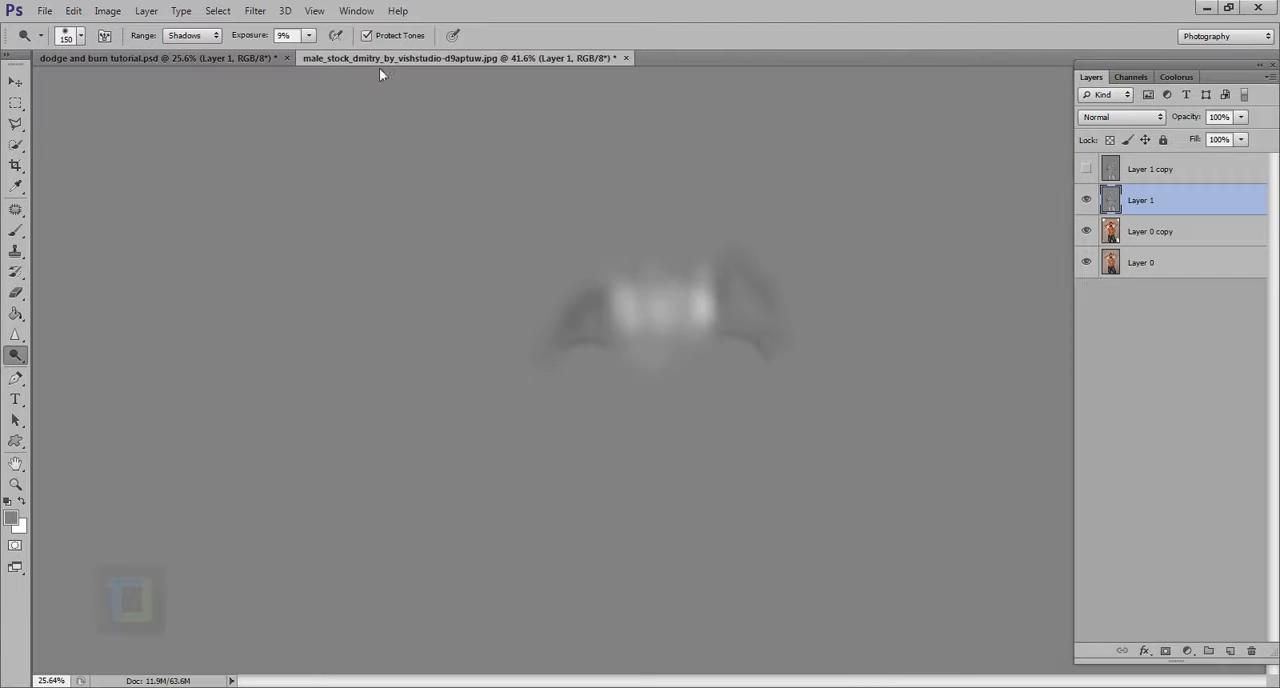
pyautogui.scroll(-3, 717, 281)
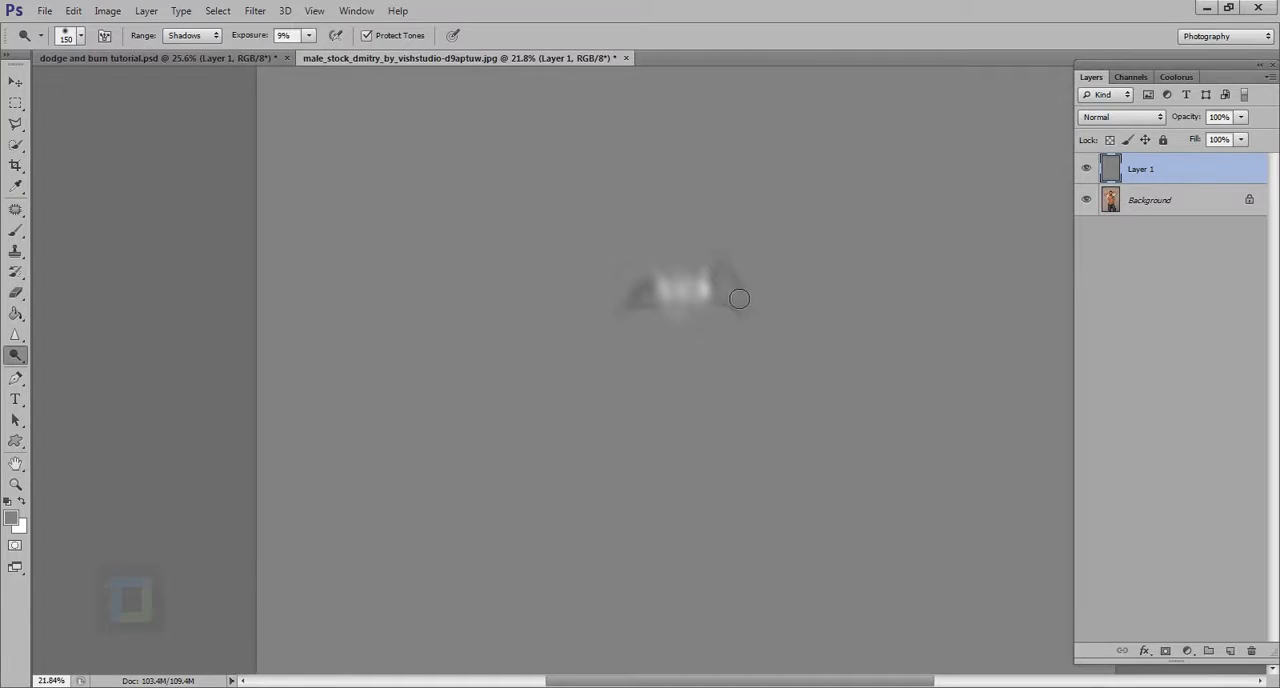
pyautogui.scroll(3, 742, 302)
pyautogui.scroll(-3, 746, 306)
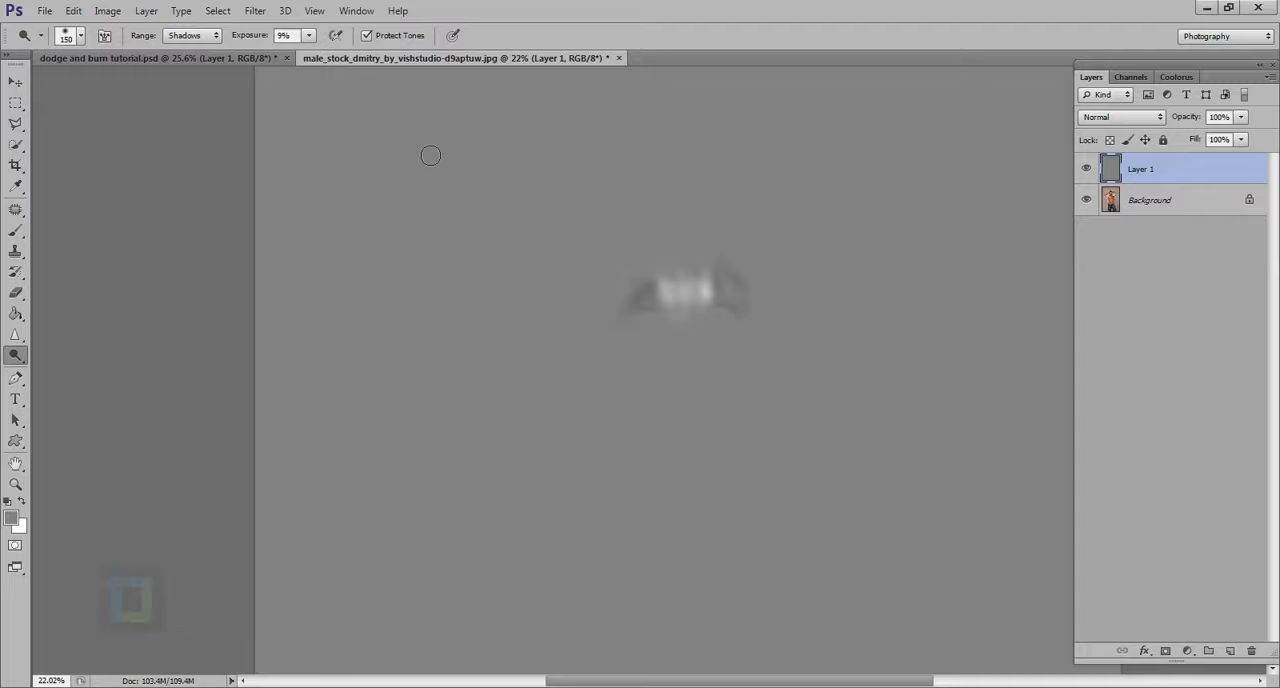
pyautogui.click(151, 60)
pyautogui.scroll(2, 781, 427)
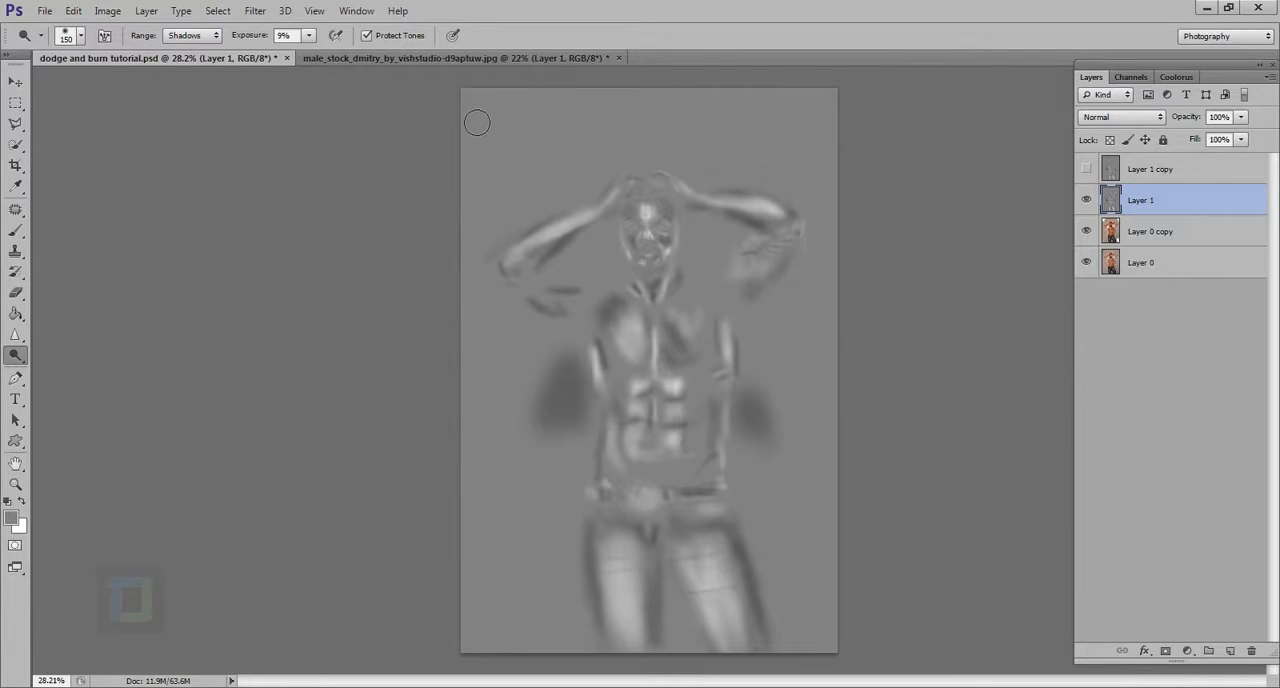
pyautogui.click(447, 59)
pyautogui.scroll(1, 701, 325)
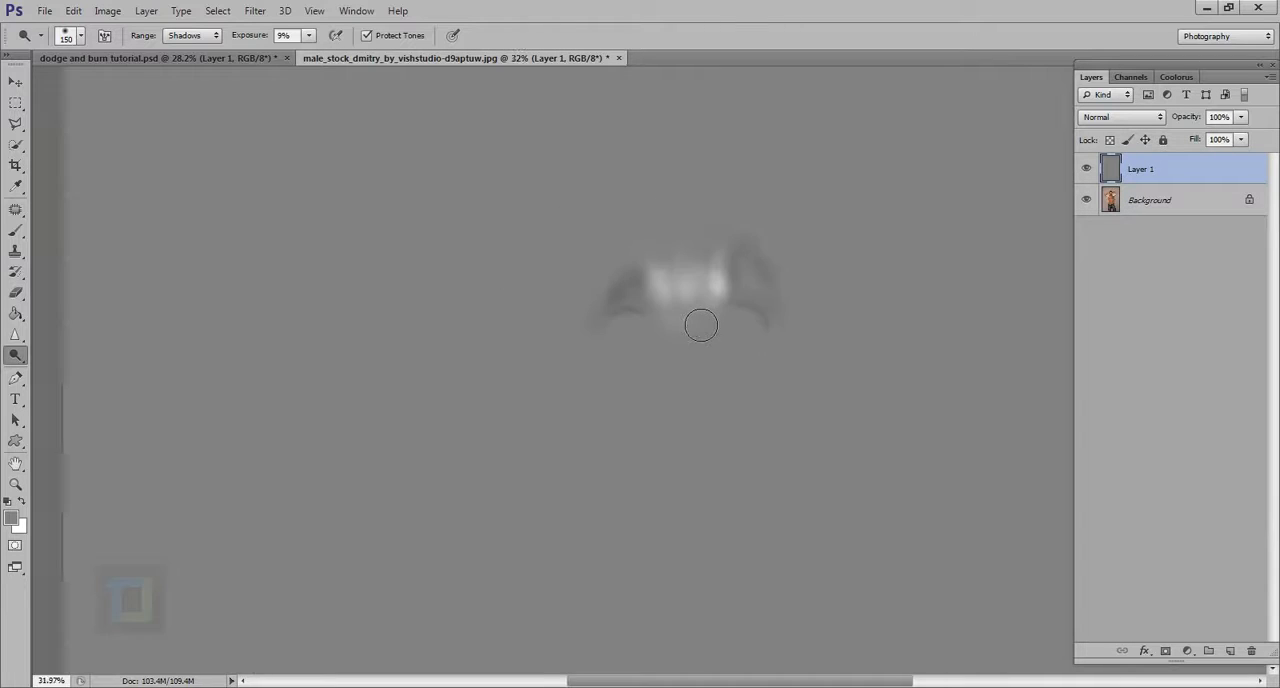
pyautogui.scroll(-1, 701, 325)
# Set the portrait's Layer 1 back to Soft Light and frame the face closely
pyautogui.click(1121, 119)
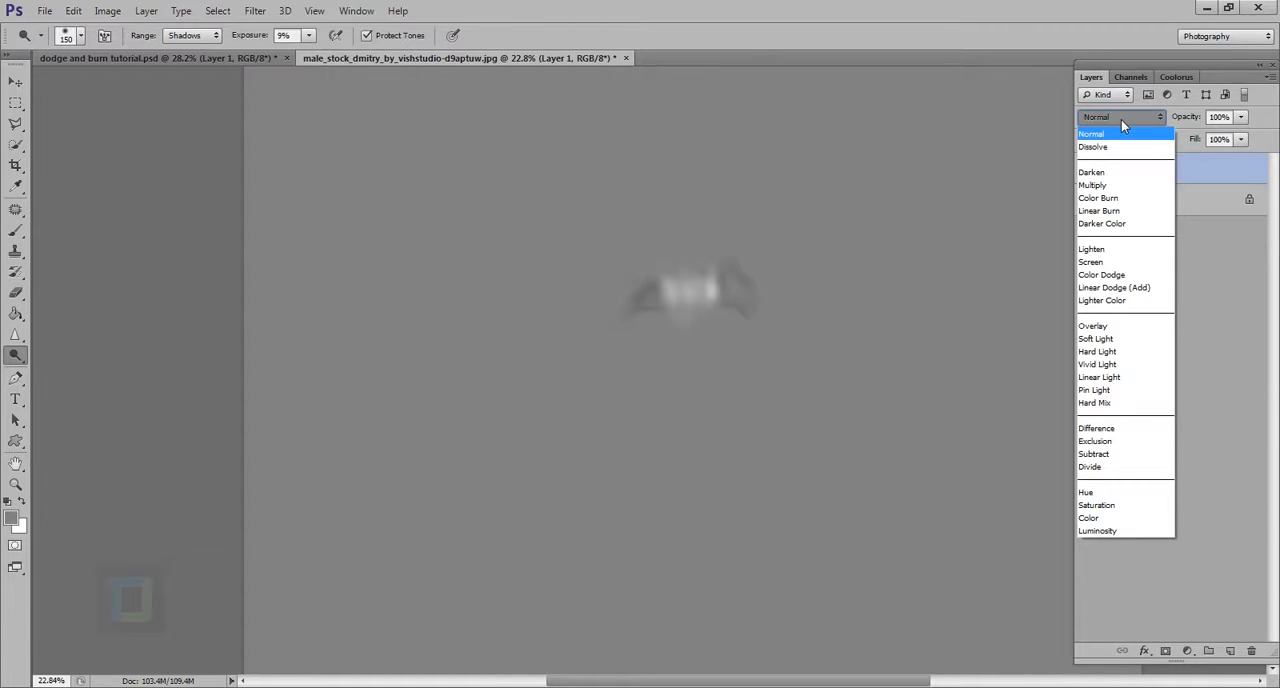
pyautogui.click(1115, 340)
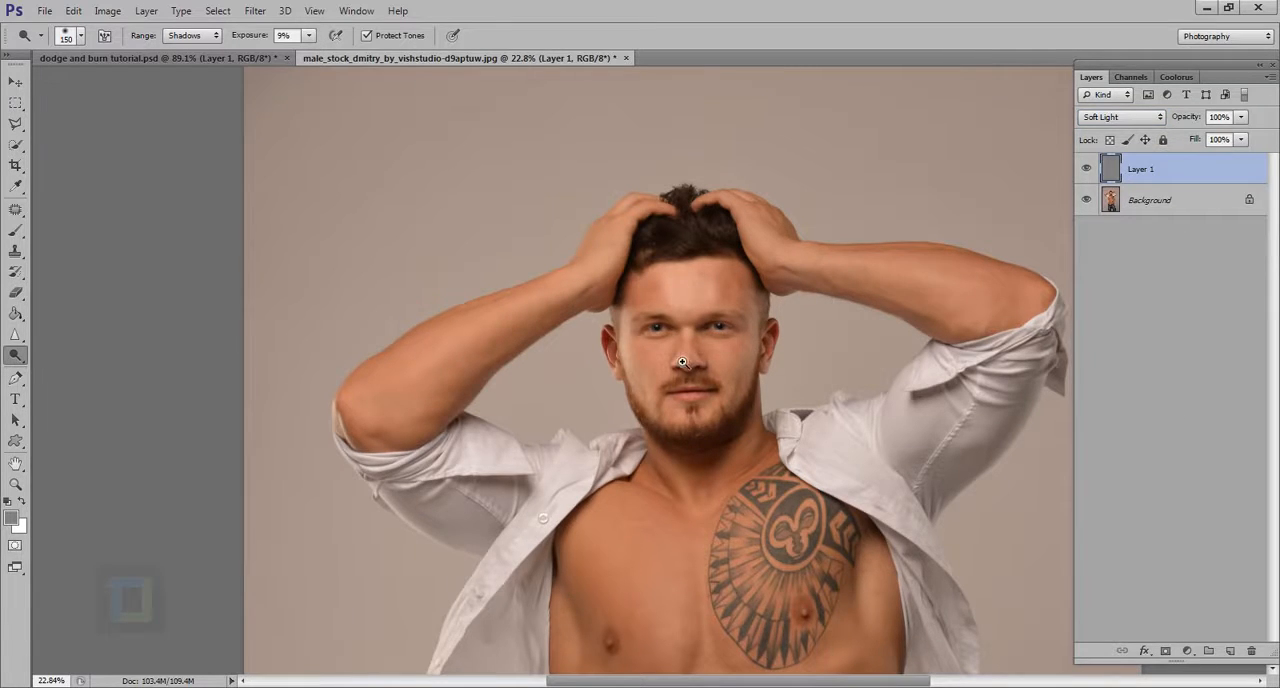
pyautogui.moveTo(682, 362); pyautogui.dragTo(759, 428)
pyautogui.moveTo(809, 366); pyautogui.dragTo(713, 384)
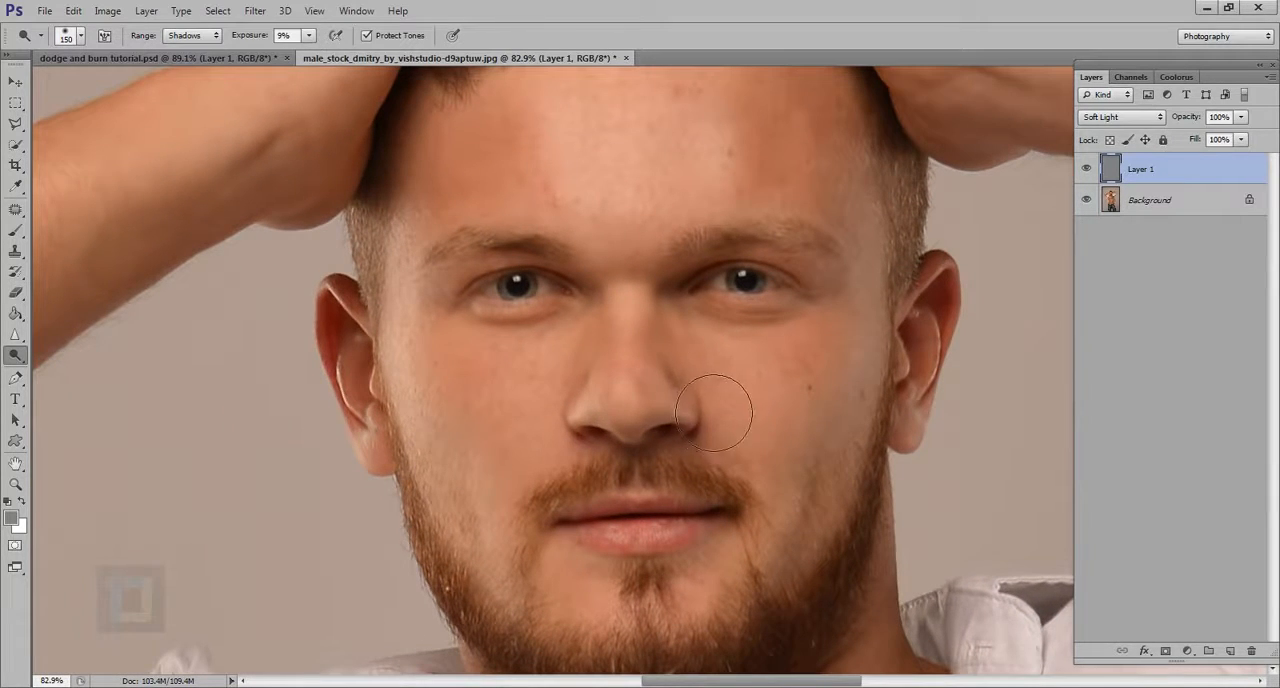
# Shade the area around the nose with 30 px and 45 px brushes, and compare with Layer 1 hidden and shown
pyautogui.press('[')
pyautogui.press('[')
pyautogui.press('[')
pyautogui.press('[')
pyautogui.press('[')
pyautogui.click(192, 42)
pyautogui.click(192, 42)
pyautogui.scroll(3, 700, 395)
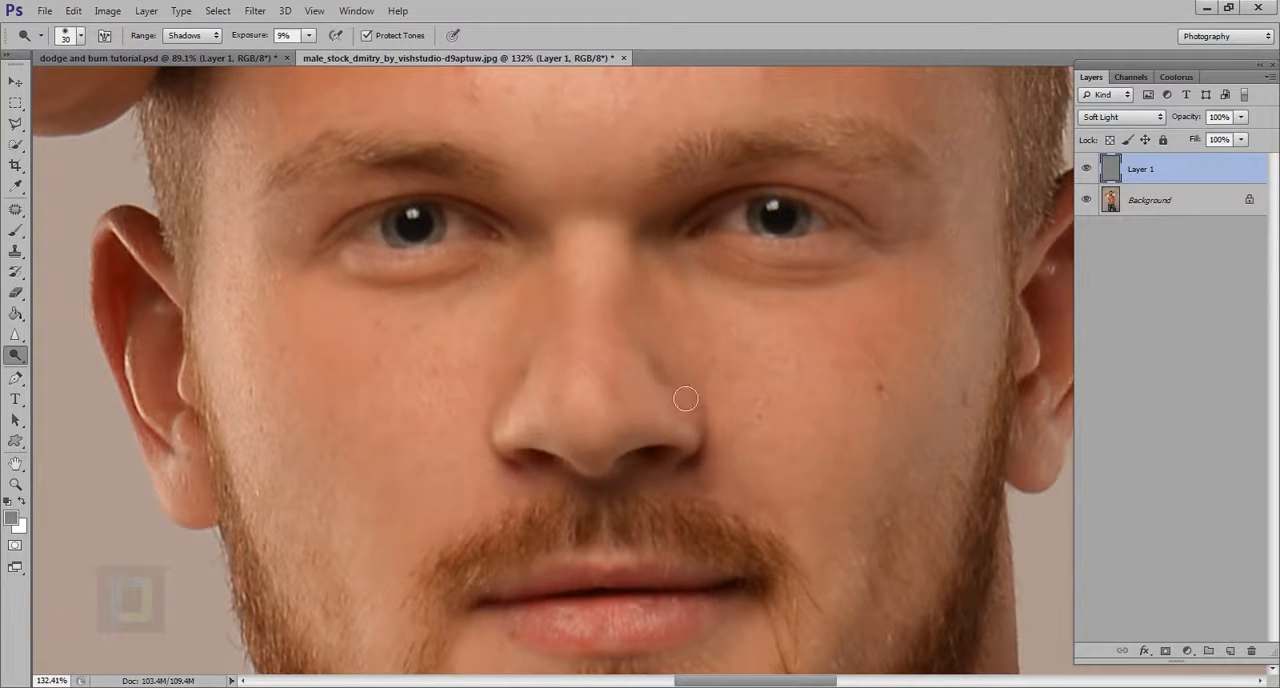
pyautogui.scroll(-5, 746, 431)
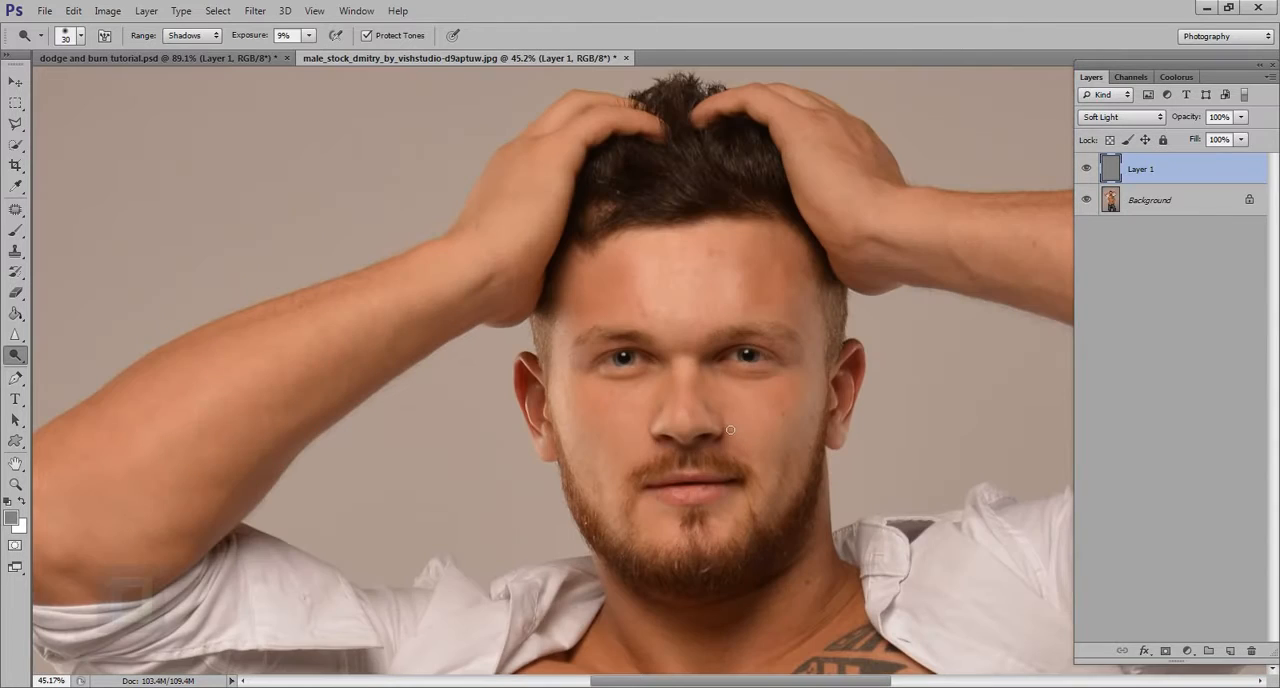
pyautogui.scroll(3, 730, 430)
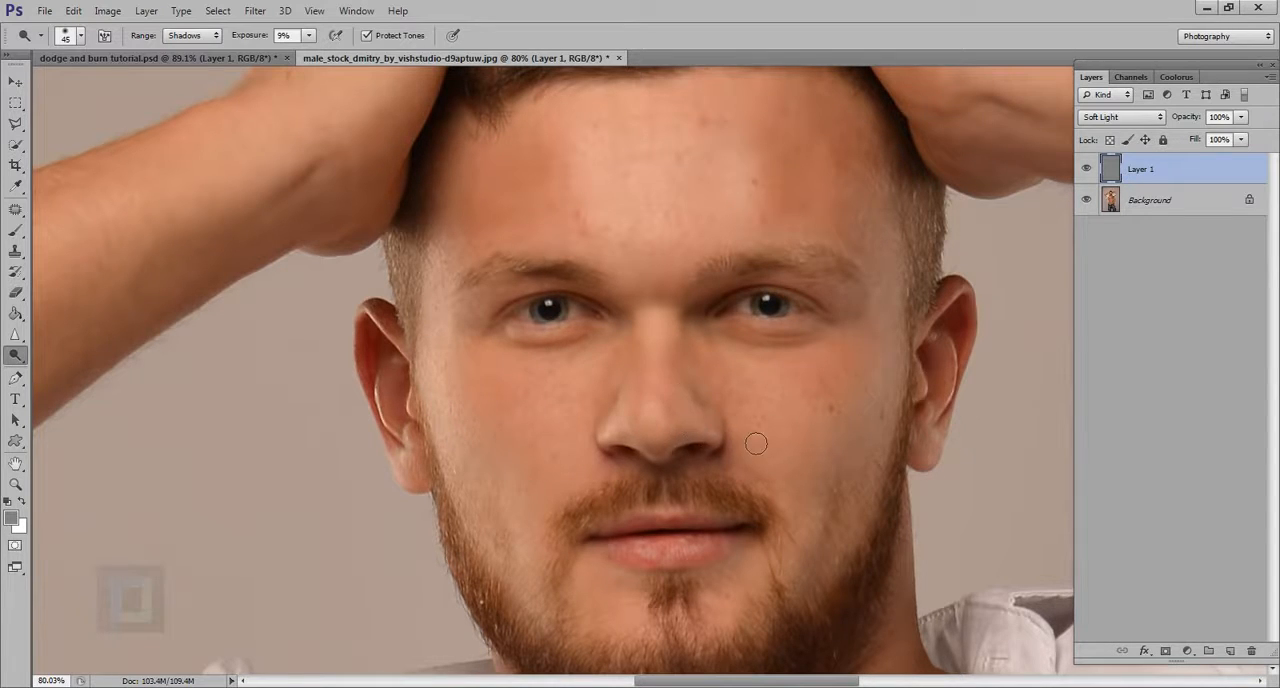
pyautogui.scroll(-3, 756, 443)
pyautogui.scroll(2, 883, 383)
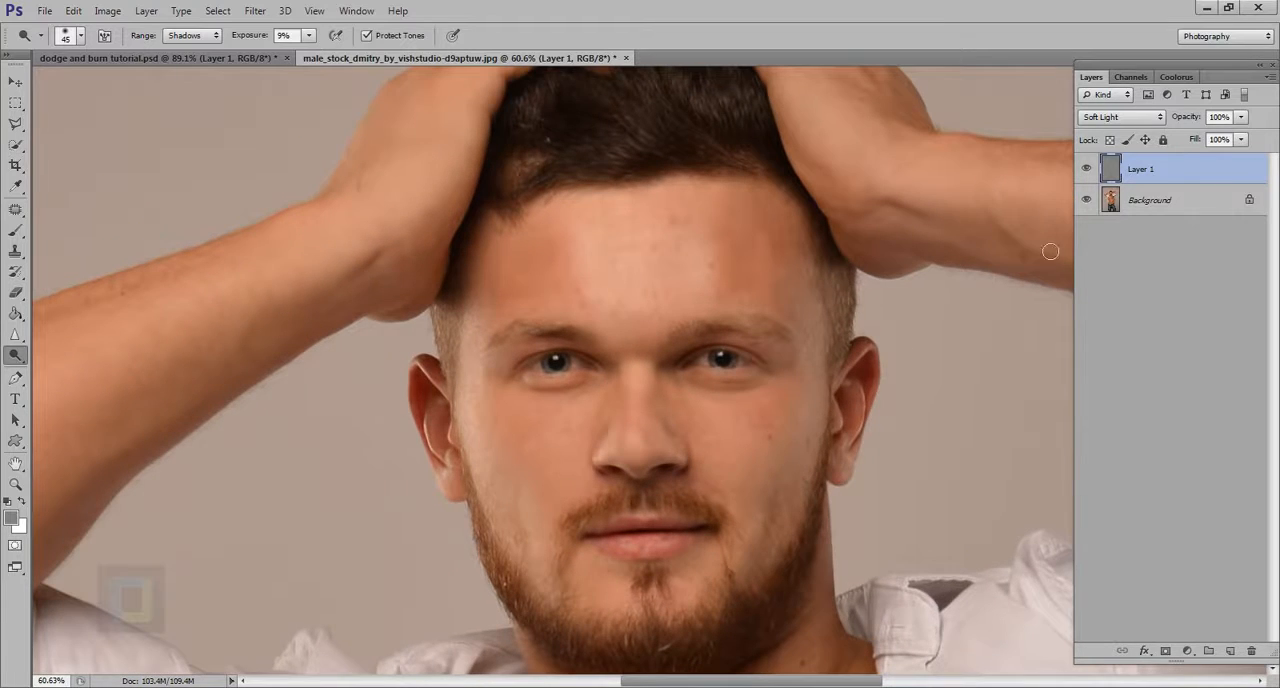
pyautogui.click(1087, 173)
pyautogui.click(1087, 173)
# Refine the shading beside the nose at 13% exposure with a 25 px brush, and compare with Layer 1 hidden and shown
pyautogui.moveTo(248, 41); pyautogui.dragTo(253, 41)
pyautogui.scroll(2, 727, 449)
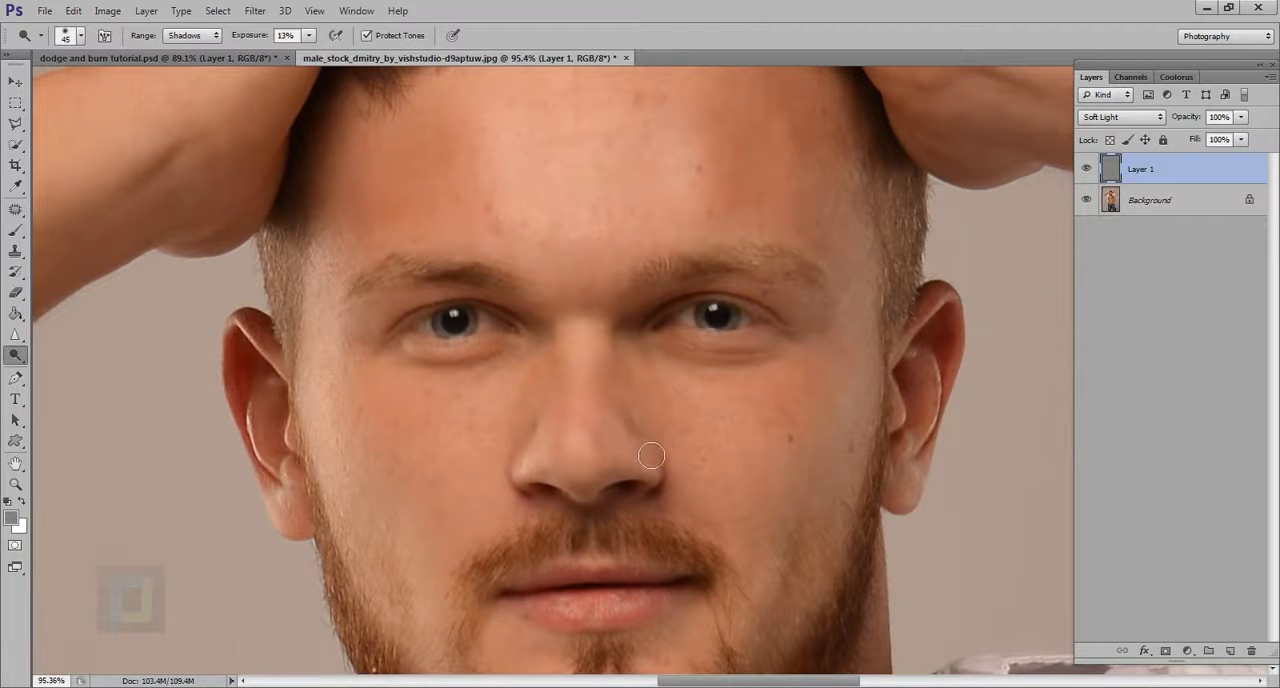
pyautogui.scroll(1, 652, 436)
pyautogui.press('[')
pyautogui.press('[')
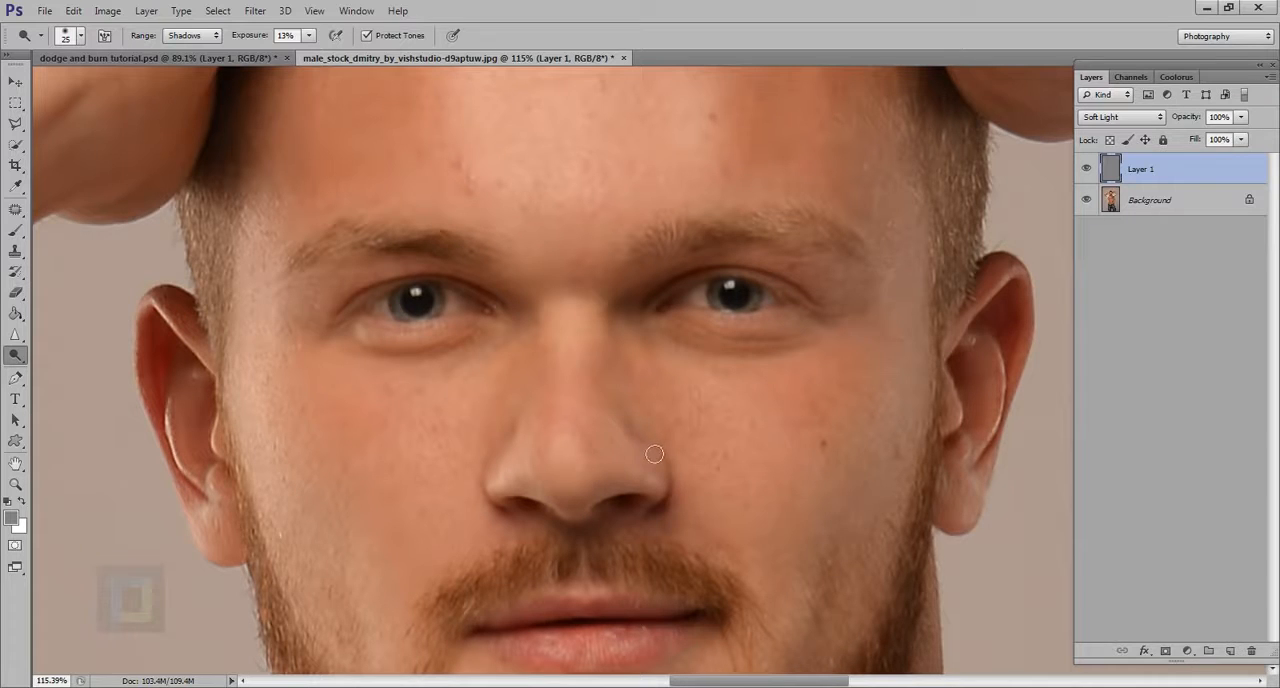
pyautogui.scroll(-4, 690, 440)
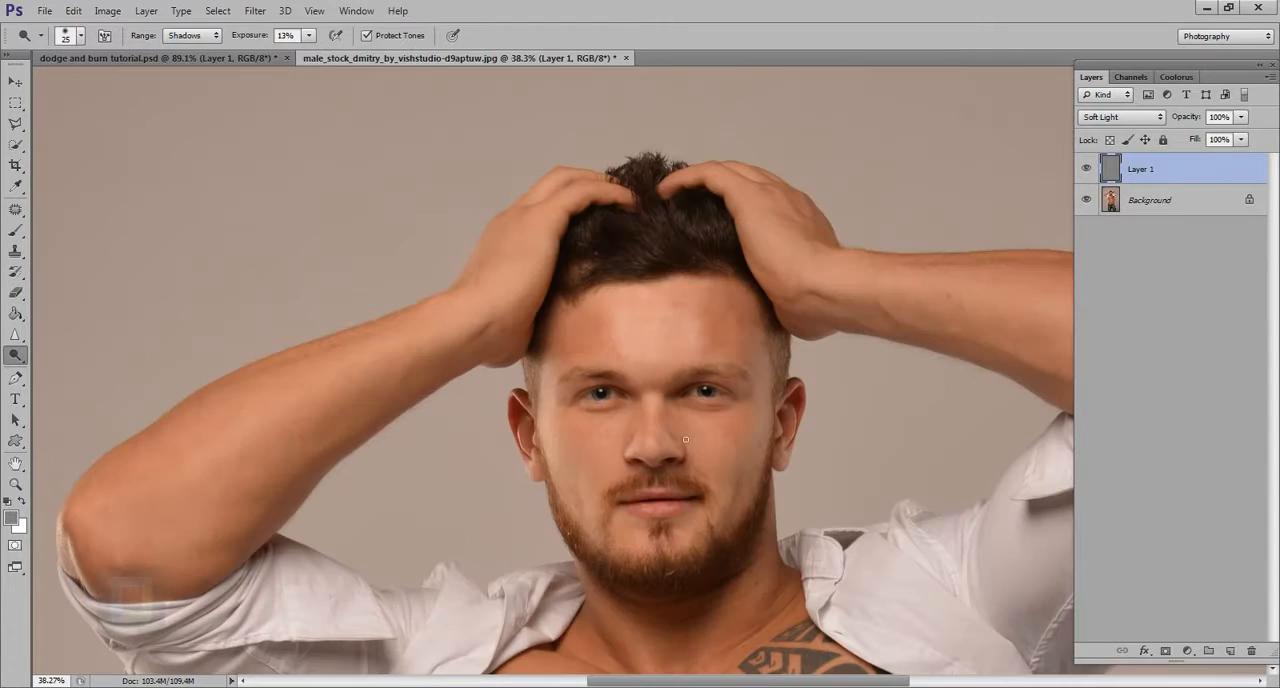
pyautogui.click(1086, 168)
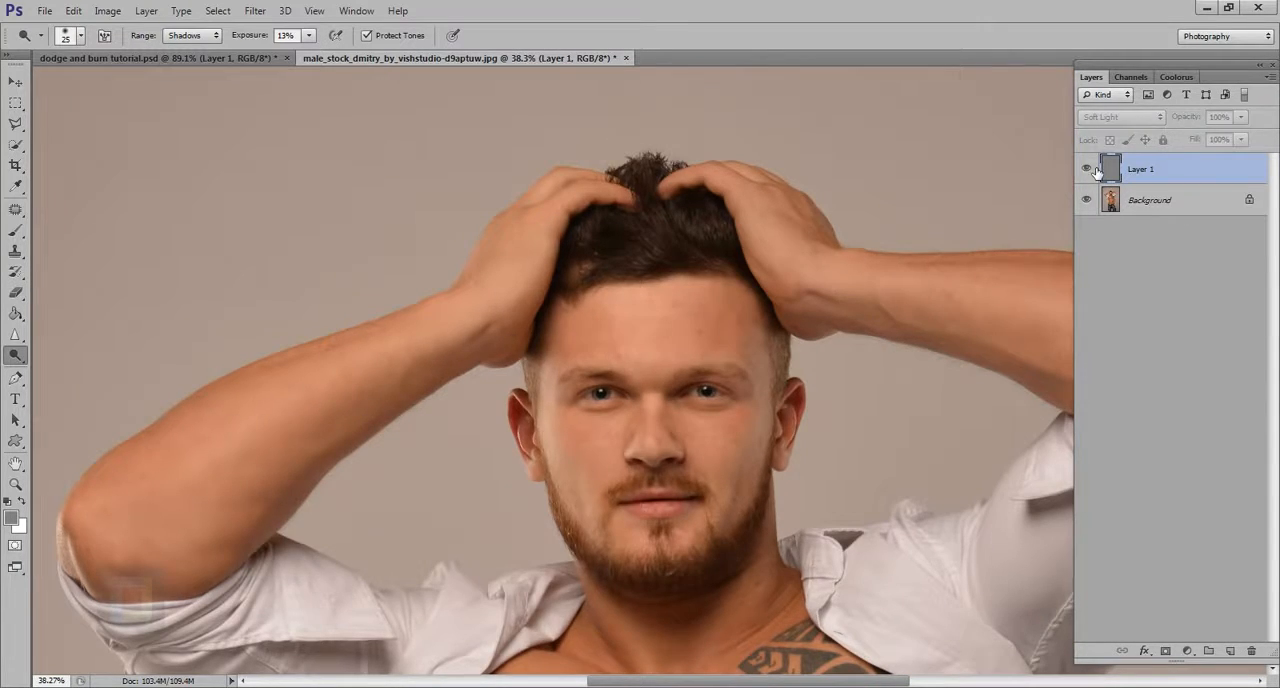
pyautogui.click(1095, 169)
pyautogui.scroll(2, 659, 420)
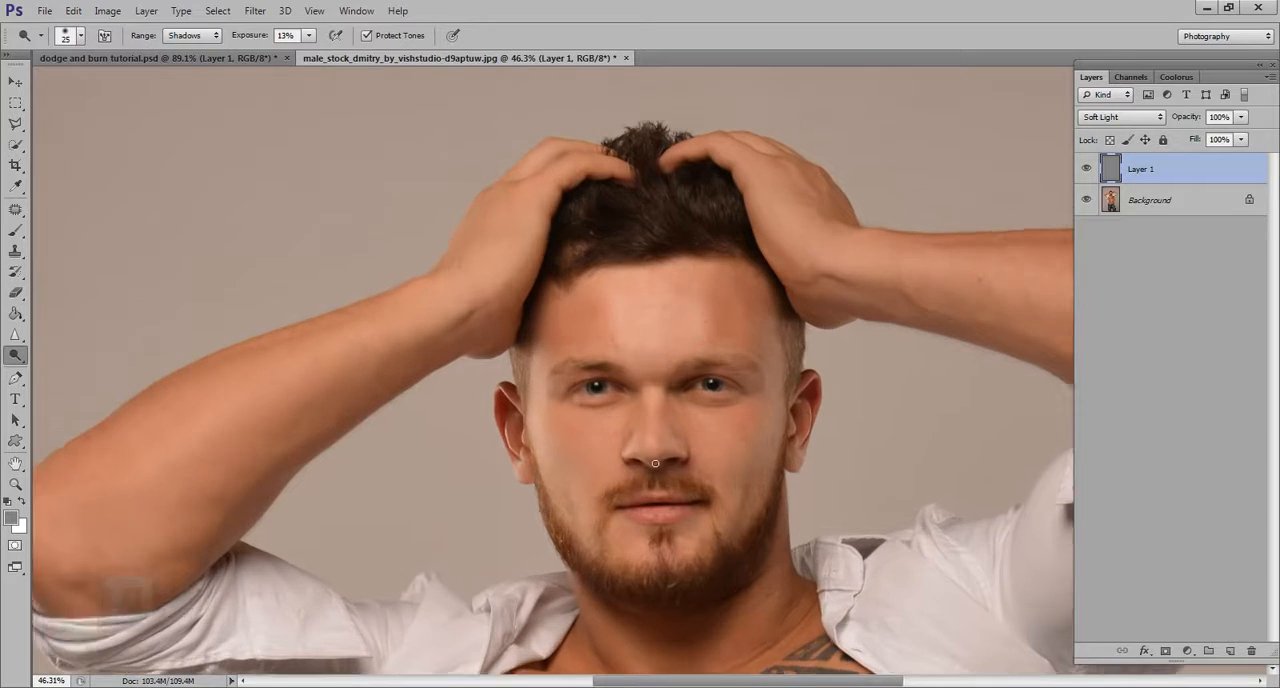
# Retouch the cheek beside the mouth and nose with a 90 px brush, and compare with Layer 1 hidden and shown
pyautogui.press(']')
pyautogui.press(']')
pyautogui.press(']')
pyautogui.press(']')
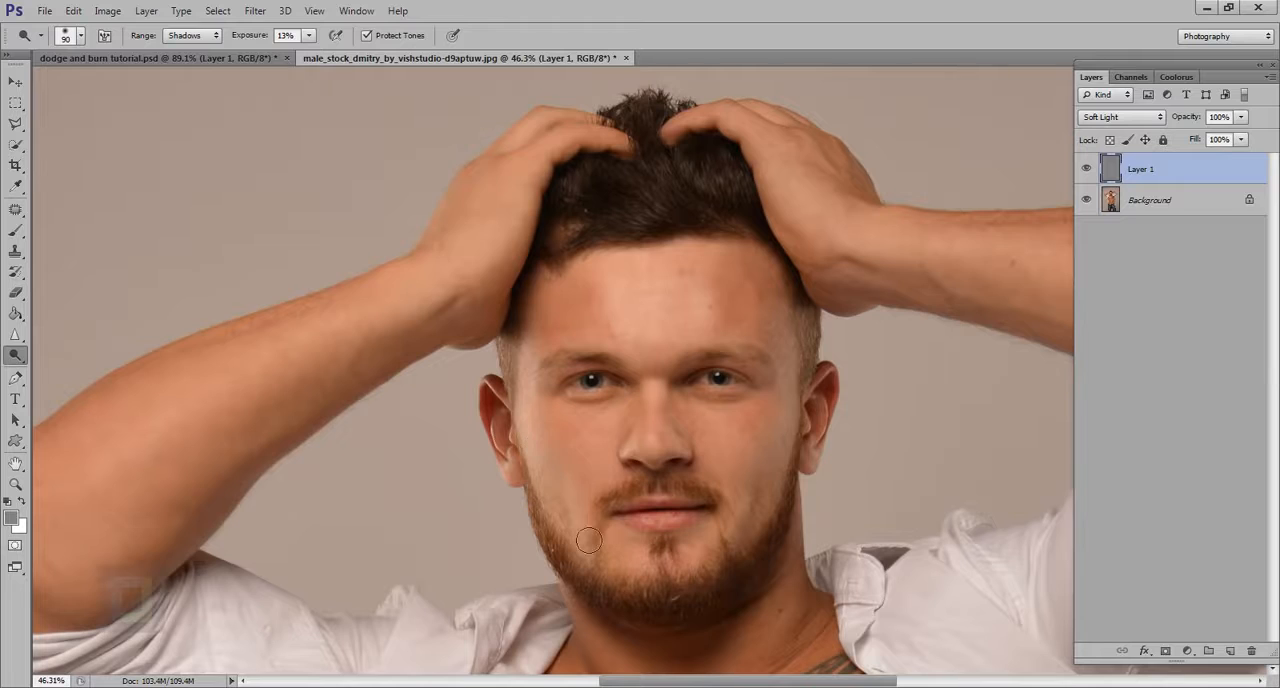
pyautogui.moveTo(592, 494)
pyautogui.mouseDown()
pyautogui.moveTo(590, 456)
pyautogui.moveTo(597, 497)
pyautogui.moveTo(585, 448)
pyautogui.moveTo(599, 504)
pyautogui.moveTo(577, 456)
pyautogui.moveTo(597, 474)
pyautogui.moveTo(614, 457)
pyautogui.moveTo(610, 495)
pyautogui.moveTo(579, 449)
pyautogui.moveTo(594, 517)
pyautogui.mouseUp()
pyautogui.moveTo(611, 460); pyautogui.dragTo(622, 433)
pyautogui.click(1088, 168)
pyautogui.click(1090, 169)
pyautogui.scroll(2, 766, 477)
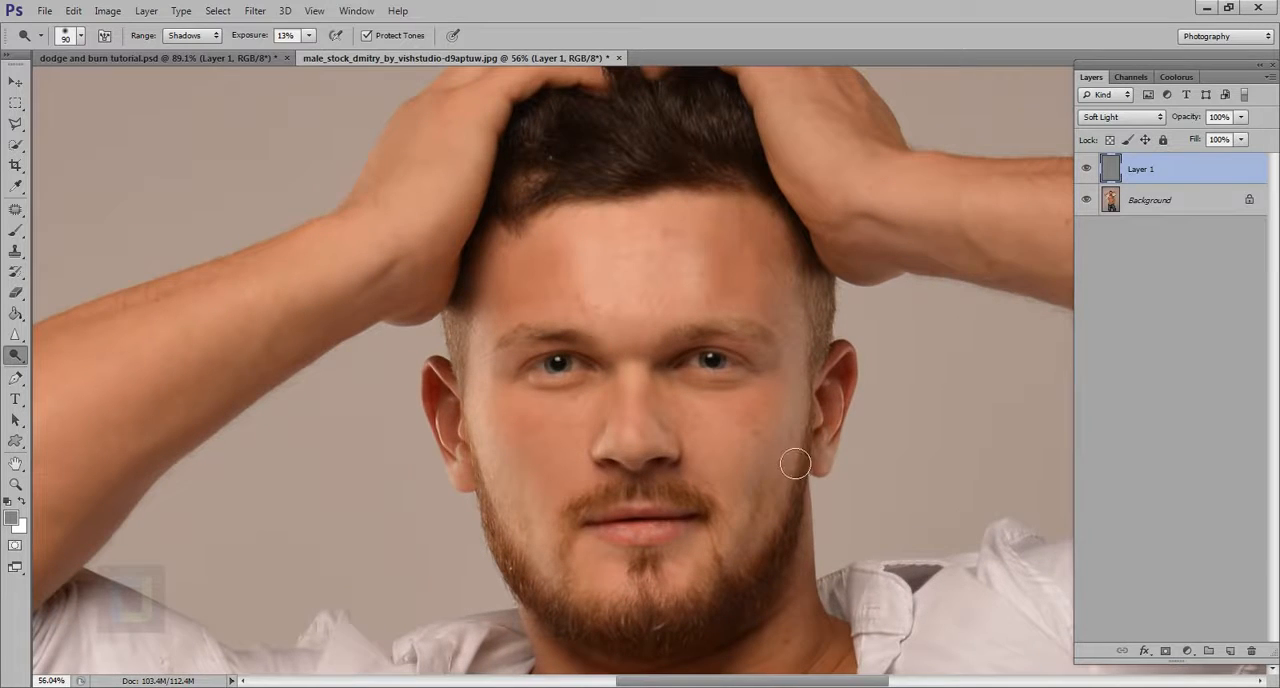
# Dodge the cheek from ear to jaw with the range set to Midtones, and compare with Layer 1 hidden and shown
pyautogui.moveTo(806, 436)
pyautogui.mouseDown()
pyautogui.moveTo(779, 554)
pyautogui.moveTo(790, 473)
pyautogui.moveTo(759, 578)
pyautogui.moveTo(783, 504)
pyautogui.mouseUp()
pyautogui.click(190, 36)
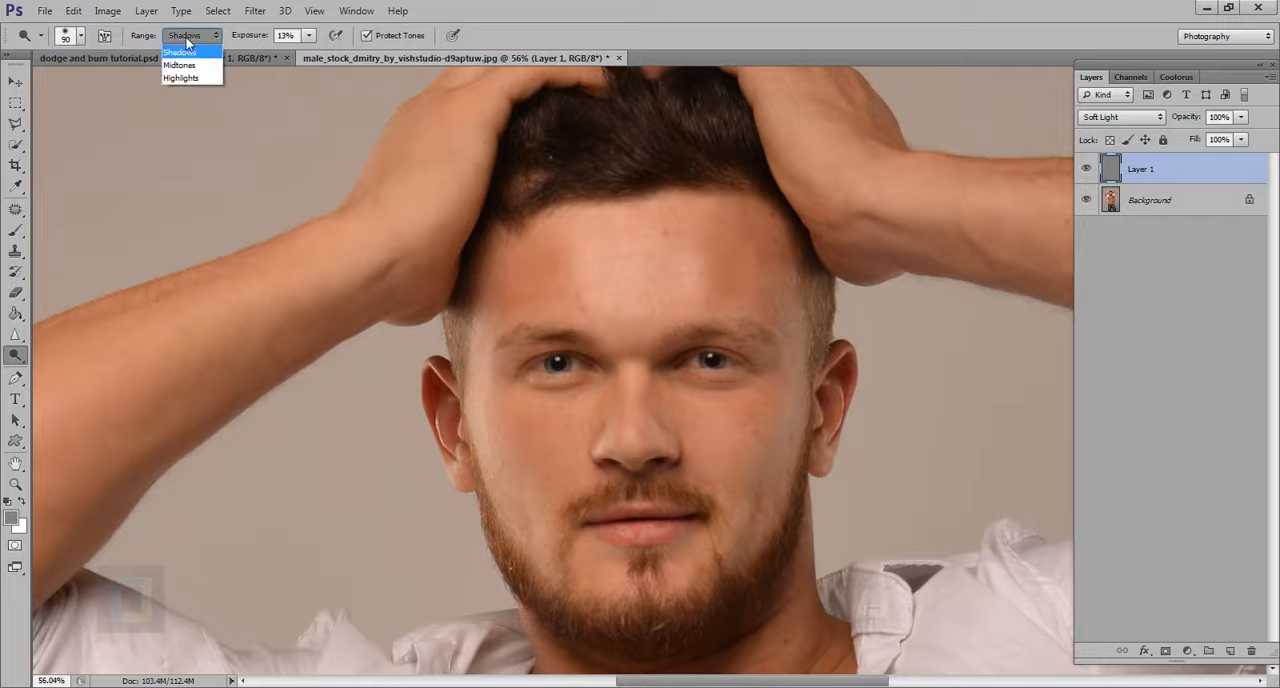
pyautogui.click(179, 66)
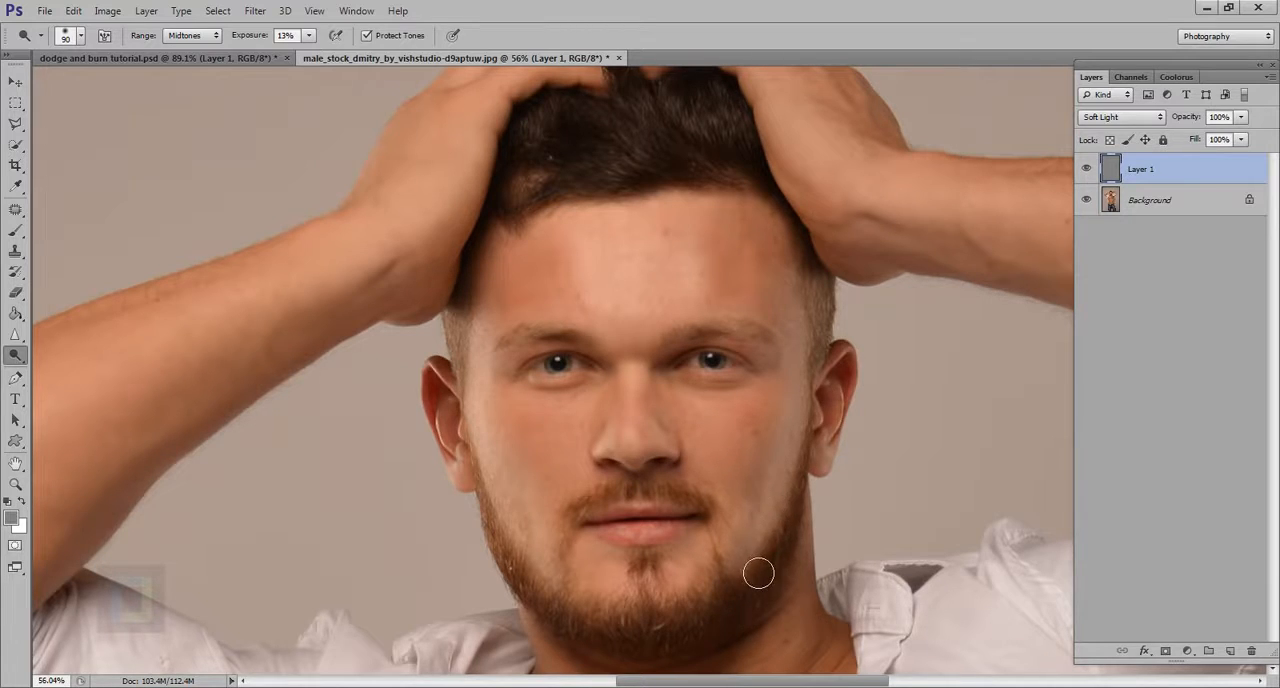
pyautogui.scroll(-4, 758, 572)
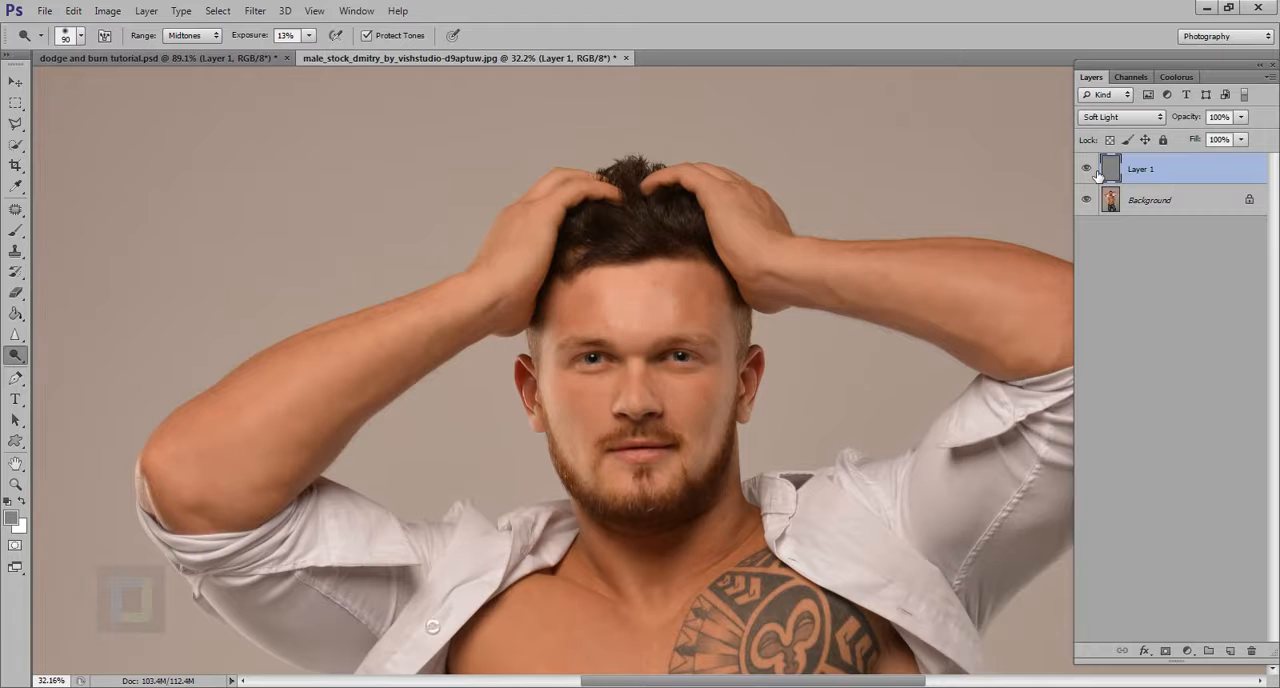
pyautogui.scroll(2, 569, 414)
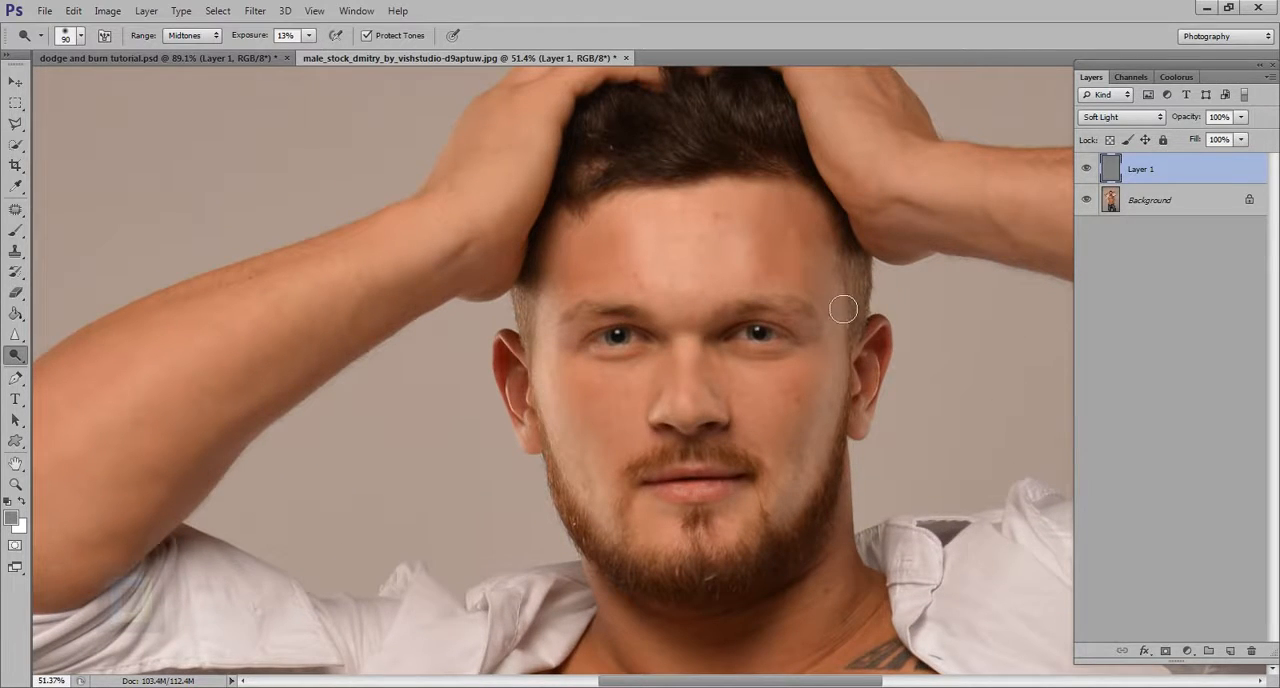
pyautogui.scroll(-3, 908, 457)
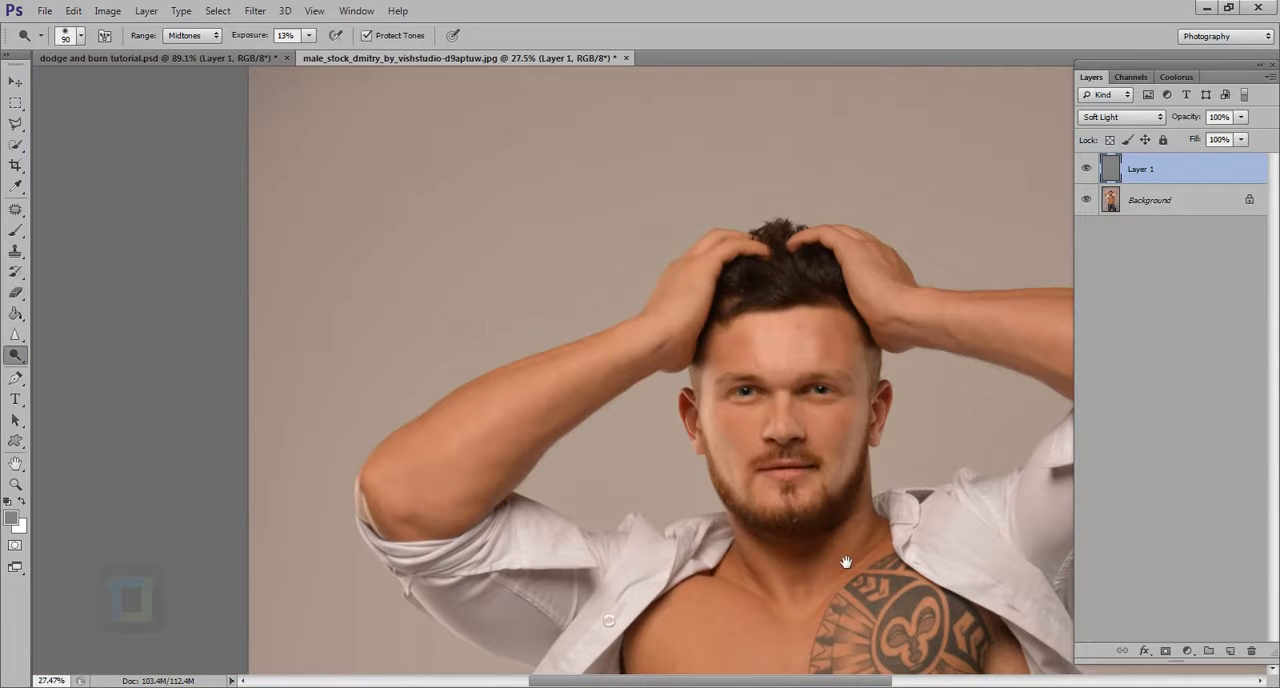
pyautogui.moveTo(846, 563); pyautogui.dragTo(740, 481)
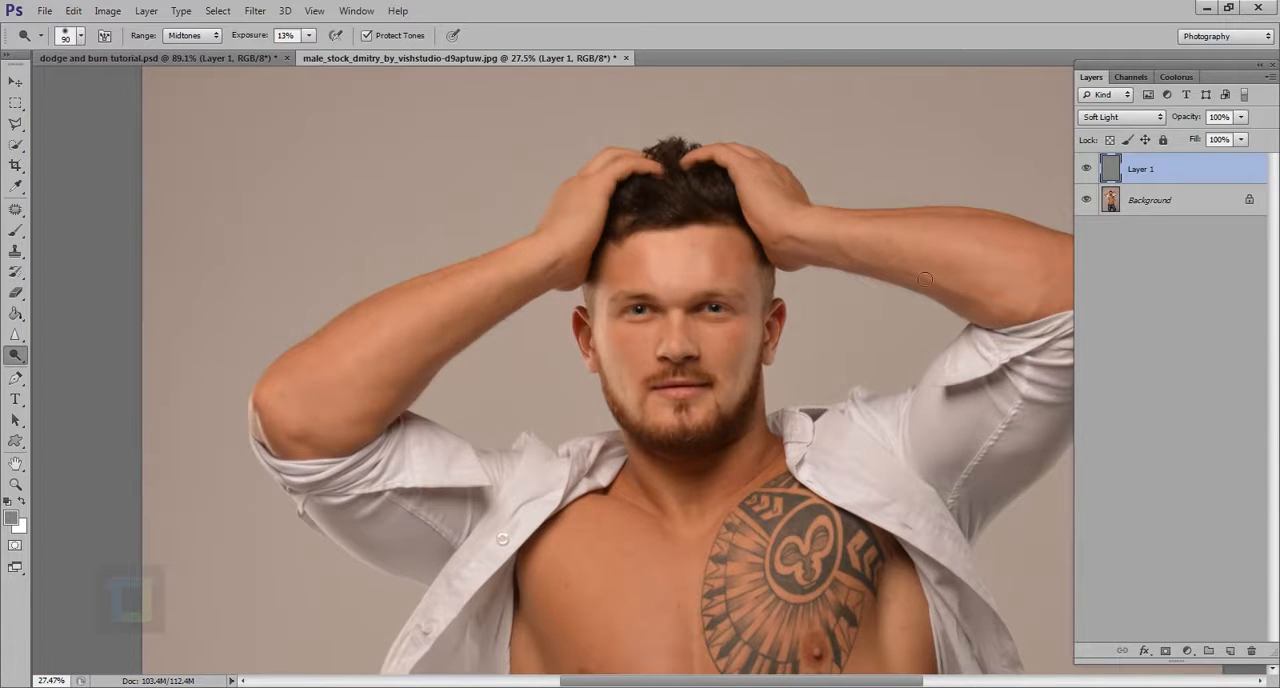
pyautogui.click(1086, 169)
pyautogui.click(1086, 169)
# Dodge and burn the forearm on the image's left side with a 100 px brush in the Midtones range
pyautogui.scroll(2, 722, 353)
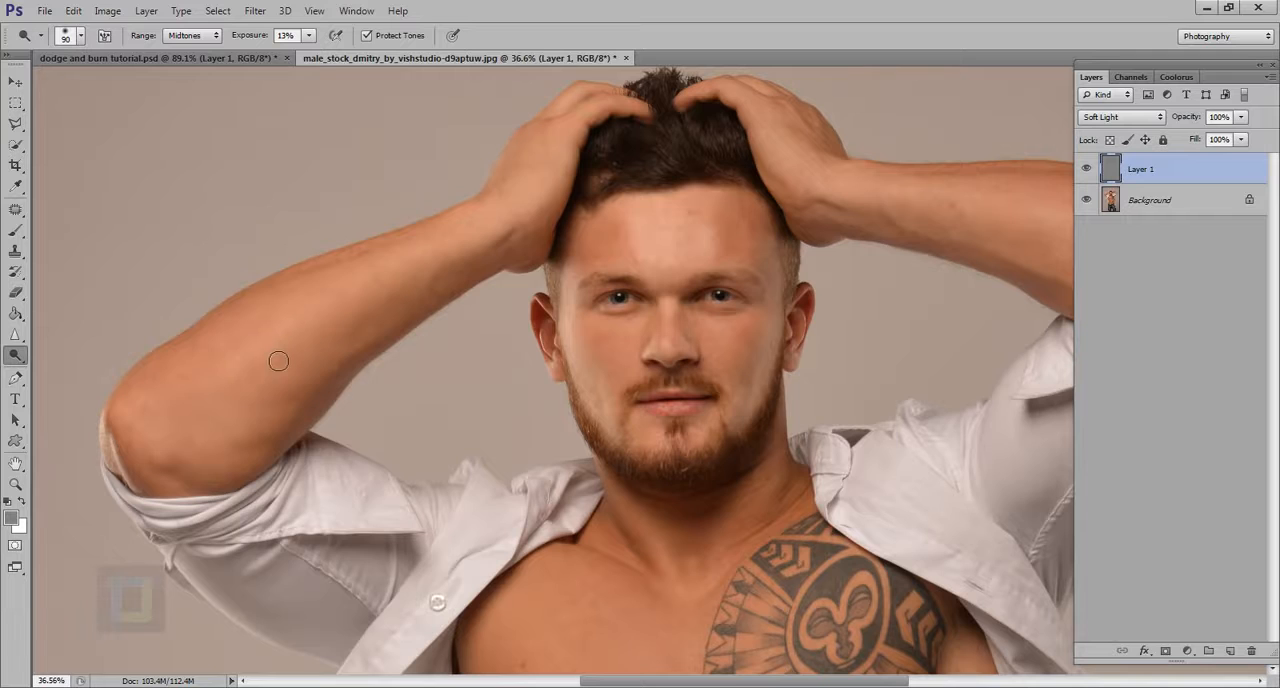
pyautogui.press(']')
pyautogui.press(']')
pyautogui.press(']')
pyautogui.moveTo(352, 338)
pyautogui.mouseDown()
pyautogui.moveTo(290, 365)
pyautogui.moveTo(367, 308)
pyautogui.moveTo(302, 367)
pyautogui.moveTo(460, 270)
pyautogui.moveTo(199, 407)
pyautogui.moveTo(418, 362)
pyautogui.mouseUp()
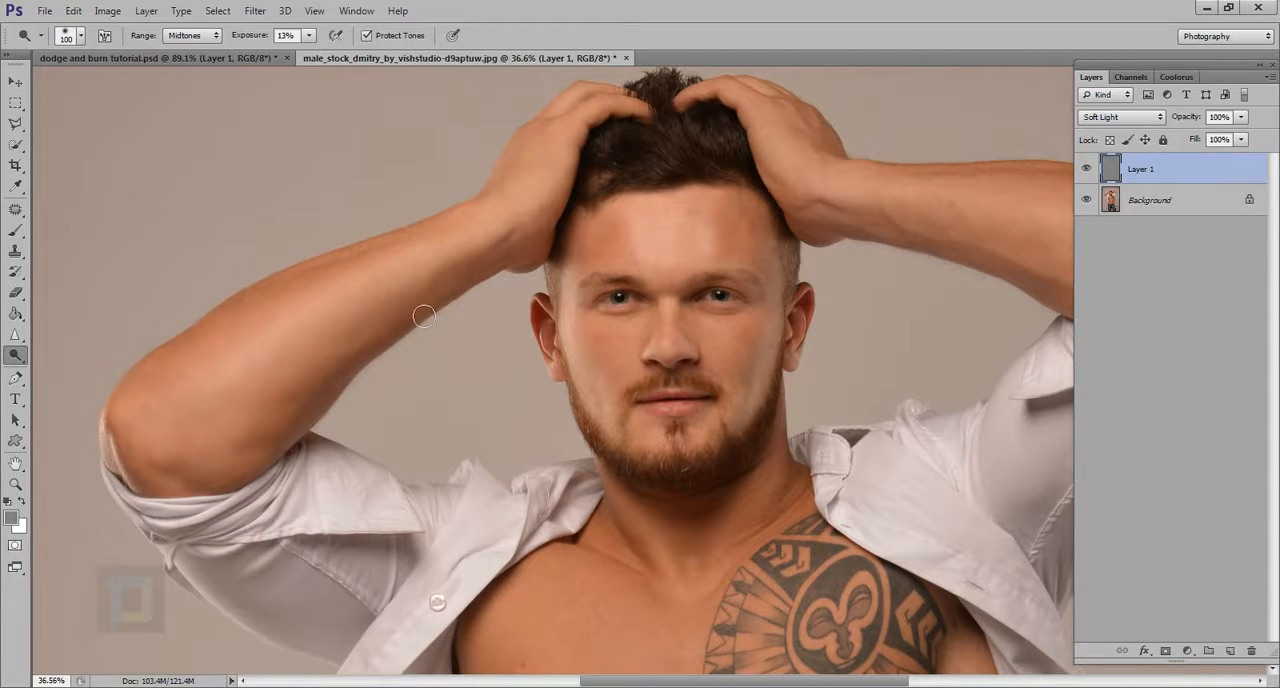
# Dodge and burn the other forearm from wrist to elbow with a larger brush, finishing at 125 px
pyautogui.moveTo(840, 256); pyautogui.dragTo(504, 318)
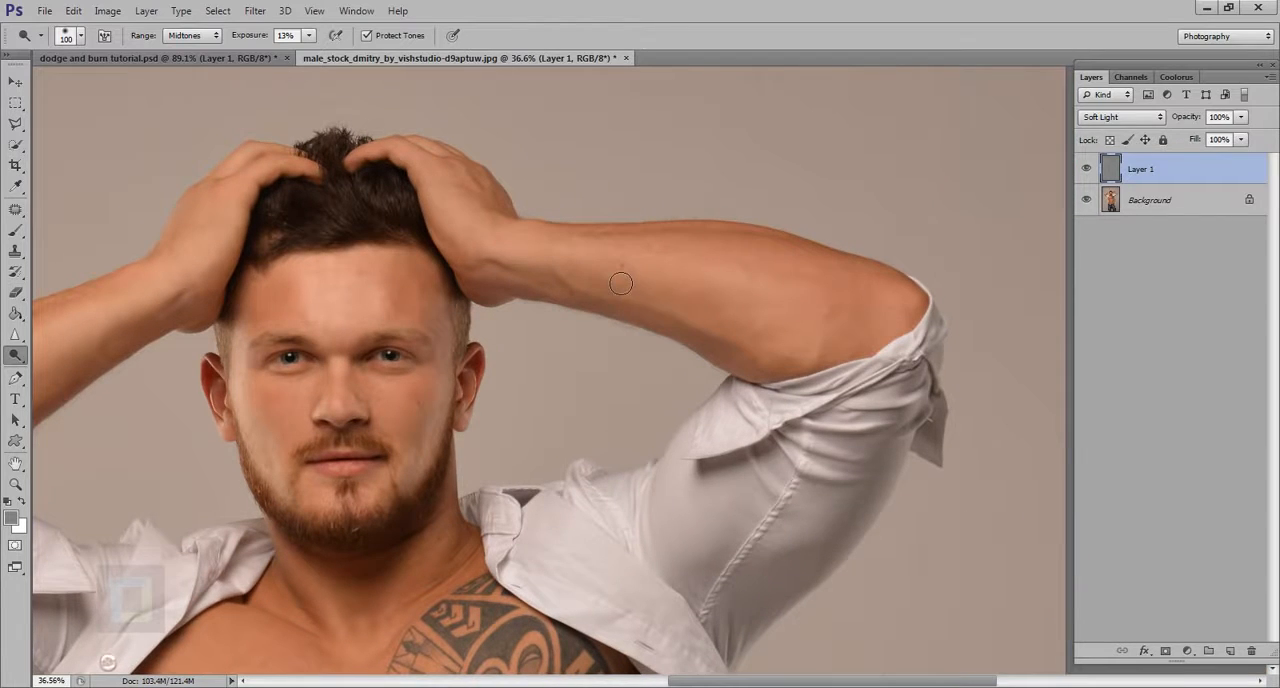
pyautogui.press(']')
pyautogui.press(']')
pyautogui.press(']')
pyautogui.press(']')
pyautogui.moveTo(600, 276)
pyautogui.mouseDown()
pyautogui.moveTo(820, 290)
pyautogui.moveTo(671, 287)
pyautogui.moveTo(881, 352)
pyautogui.moveTo(681, 278)
pyautogui.moveTo(837, 320)
pyautogui.mouseUp()
pyautogui.press('[')
pyautogui.press('[')
pyautogui.press('[')
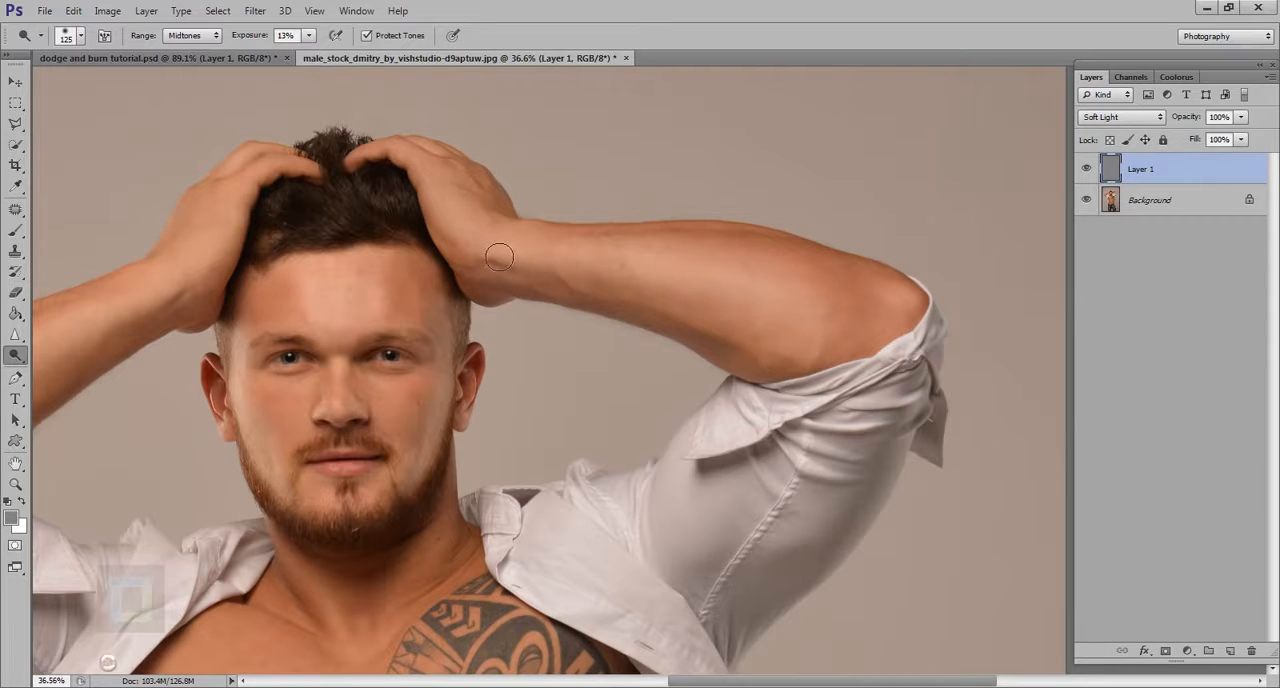
# Reduce the brush to 70 px, examine the forehead and hair, and compare the upper body with Layer 1 hidden and shown
pyautogui.scroll(5, 320, 242)
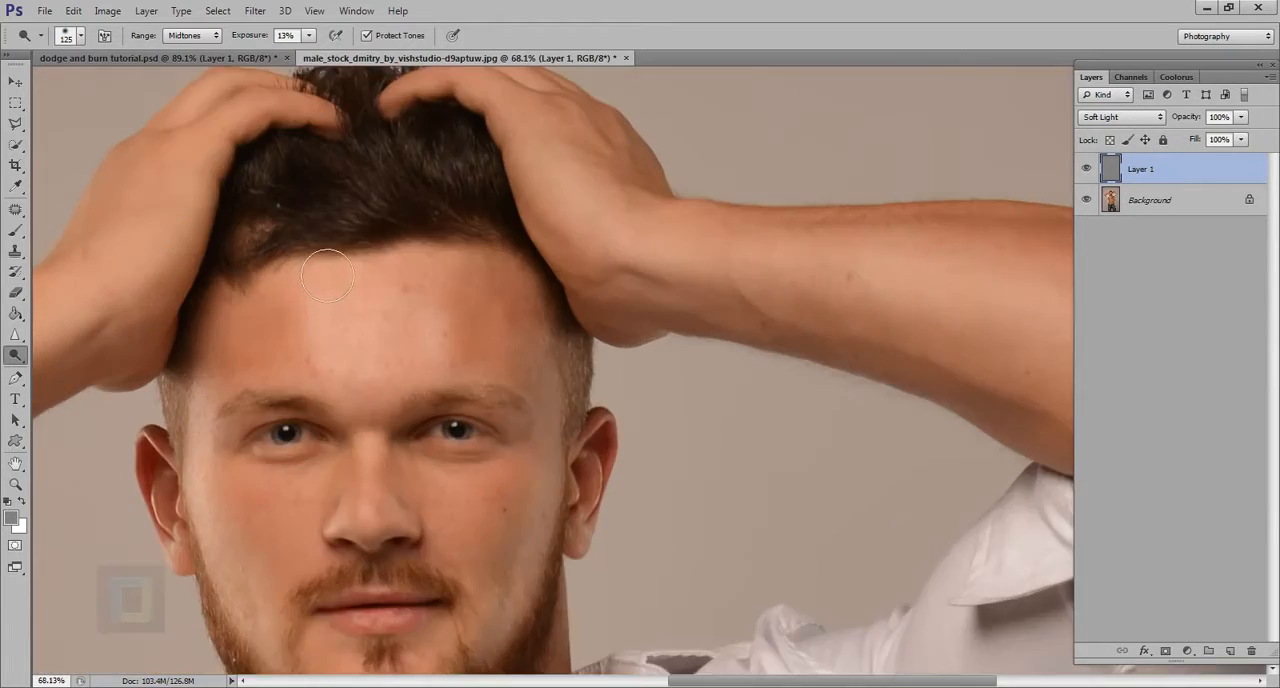
pyautogui.press('[')
pyautogui.press('[')
pyautogui.press('[')
pyautogui.press('[')
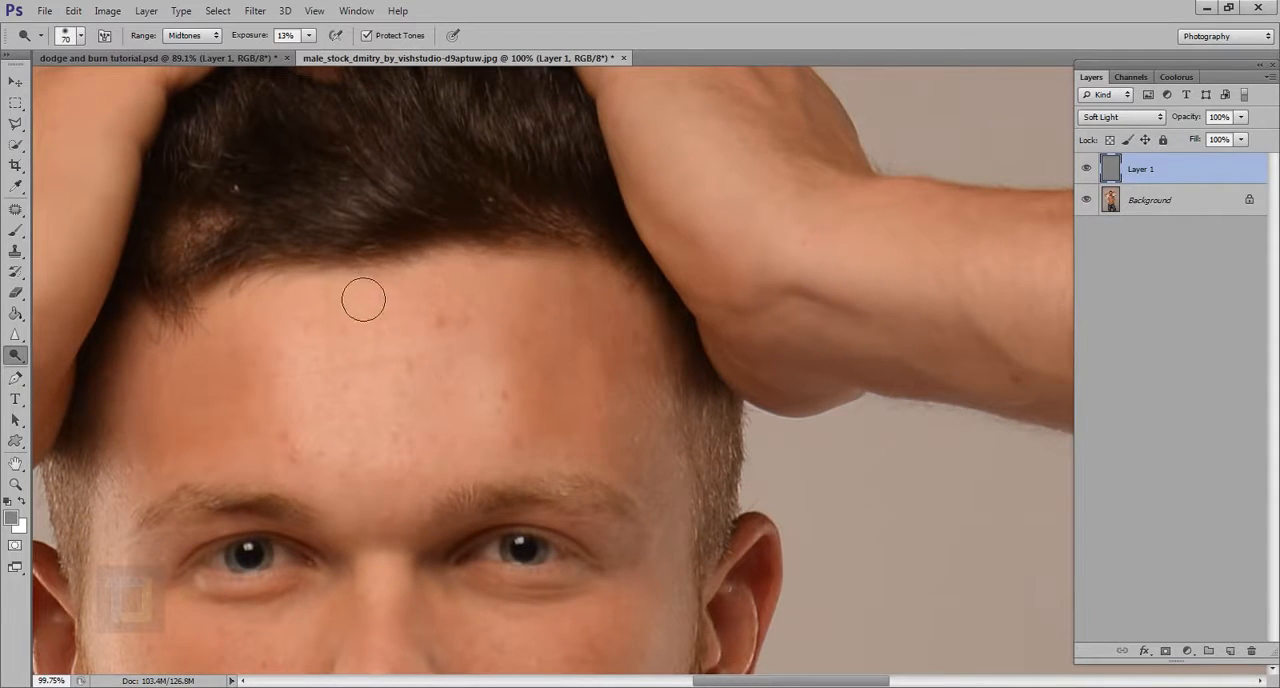
pyautogui.scroll(3, 360, 300)
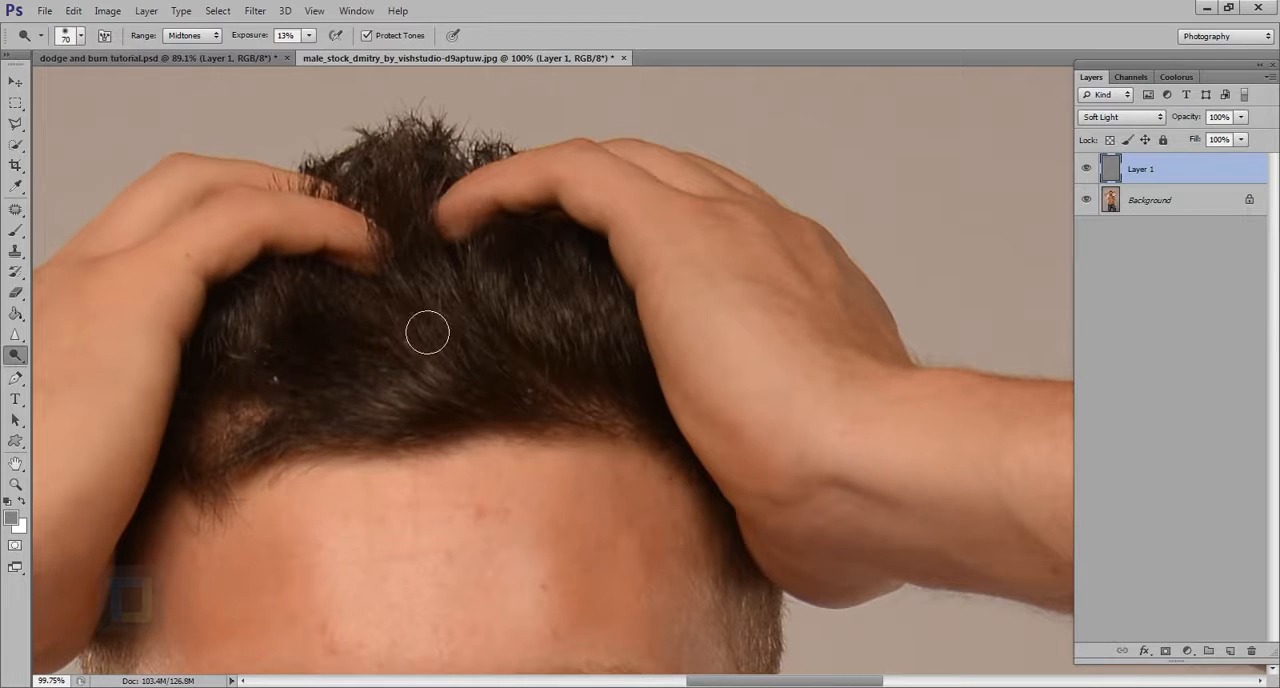
pyautogui.scroll(-9, 481, 322)
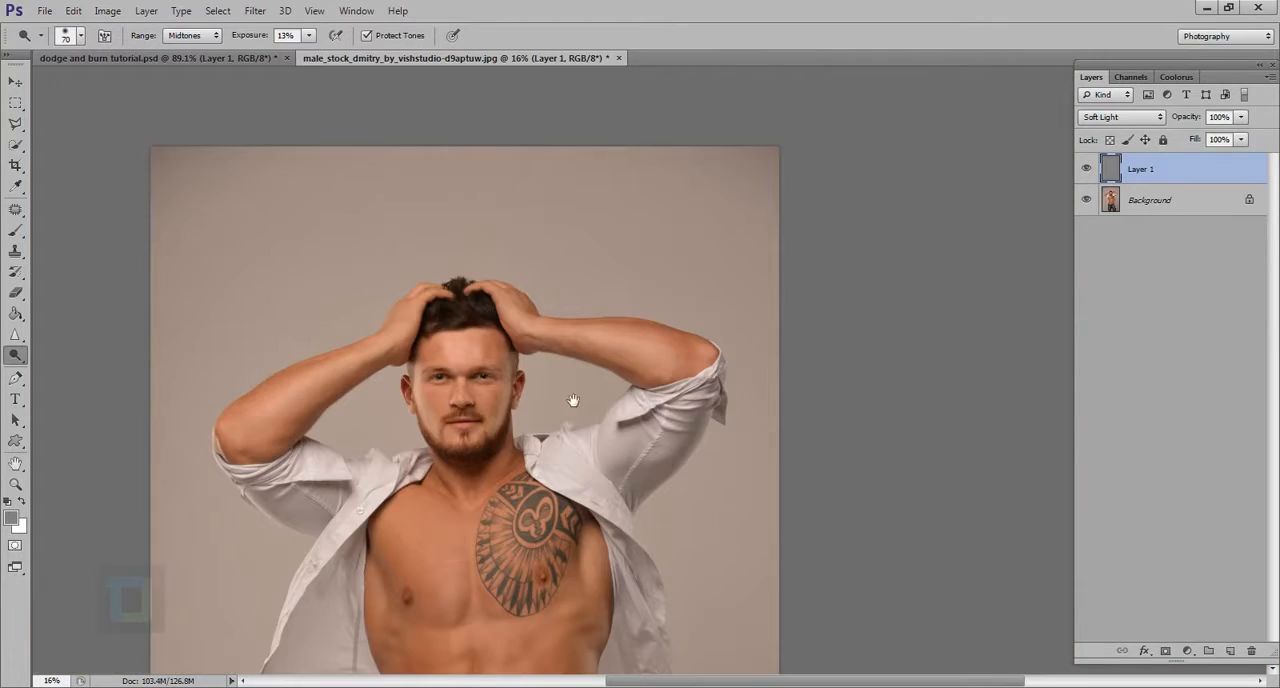
pyautogui.moveTo(571, 400)
pyautogui.mouseDown()
pyautogui.moveTo(597, 357)
pyautogui.moveTo(687, 374)
pyautogui.mouseUp()
pyautogui.scroll(1, 596, 386)
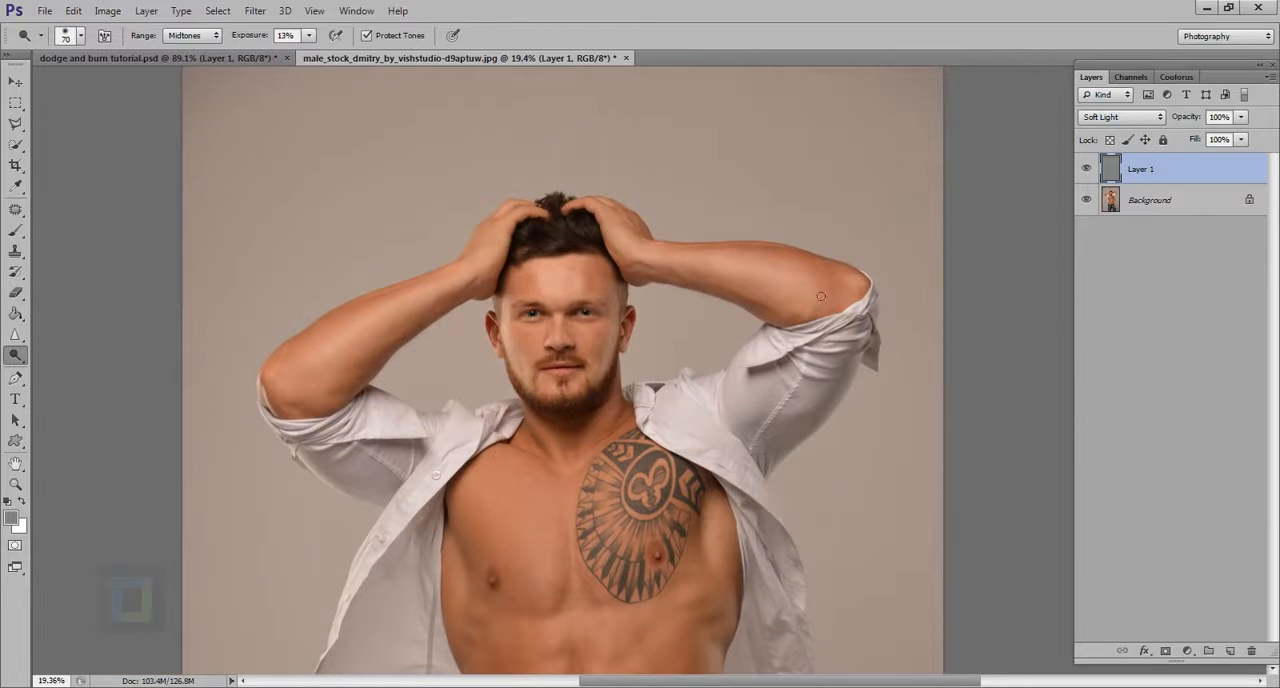
pyautogui.click(1089, 168)
pyautogui.click(1089, 170)
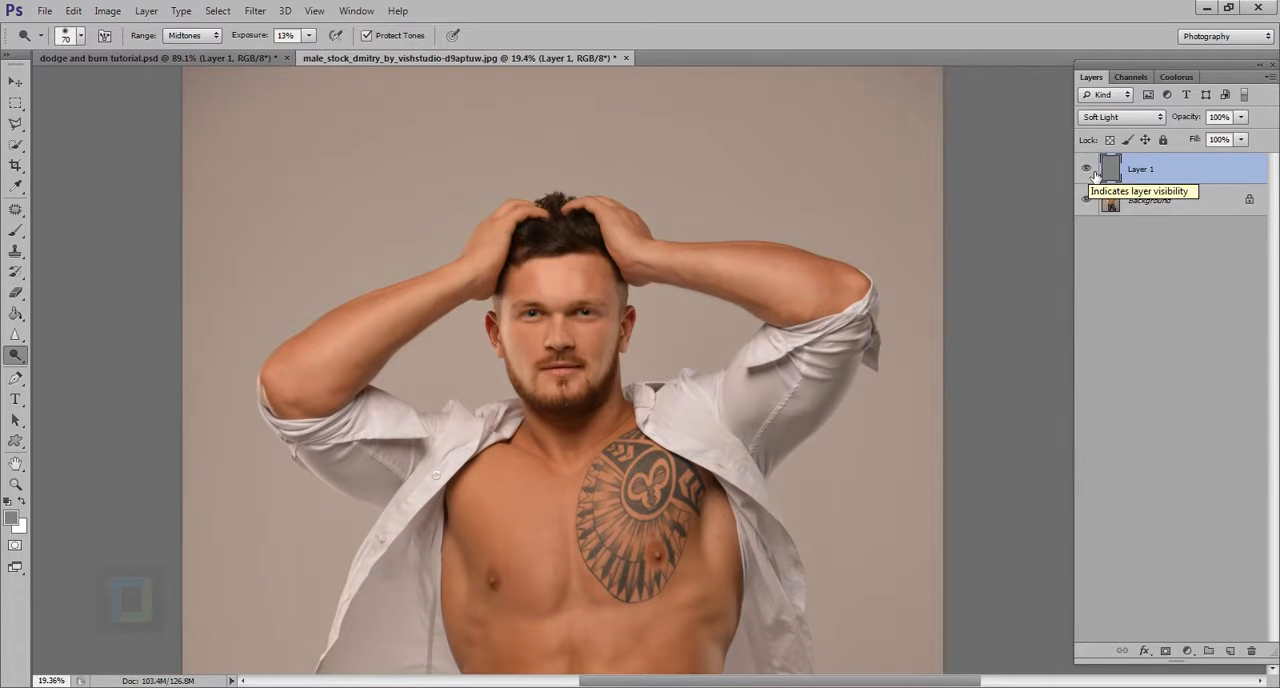
pyautogui.click(1089, 171)
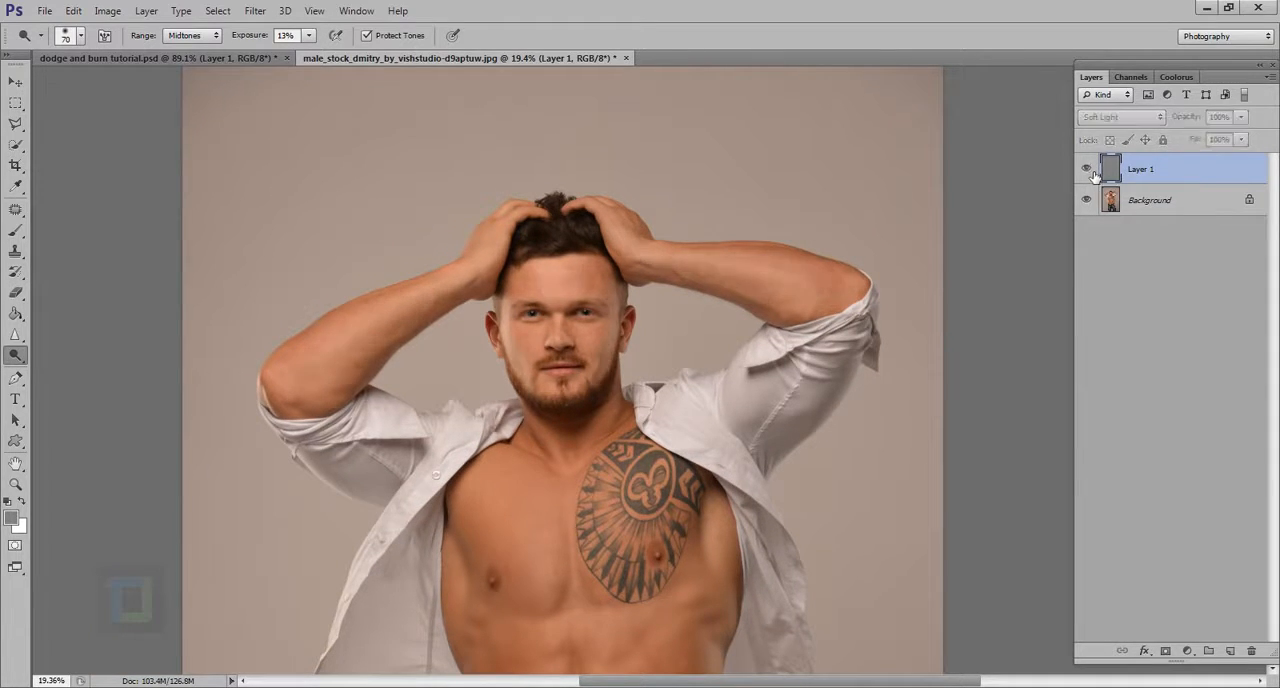
pyautogui.click(1089, 171)
# Examine the chest, abdomen and full figure of the portrait
pyautogui.moveTo(797, 531); pyautogui.dragTo(760, 200)
pyautogui.scroll(4, 625, 284)
pyautogui.moveTo(613, 474); pyautogui.dragTo(677, 189)
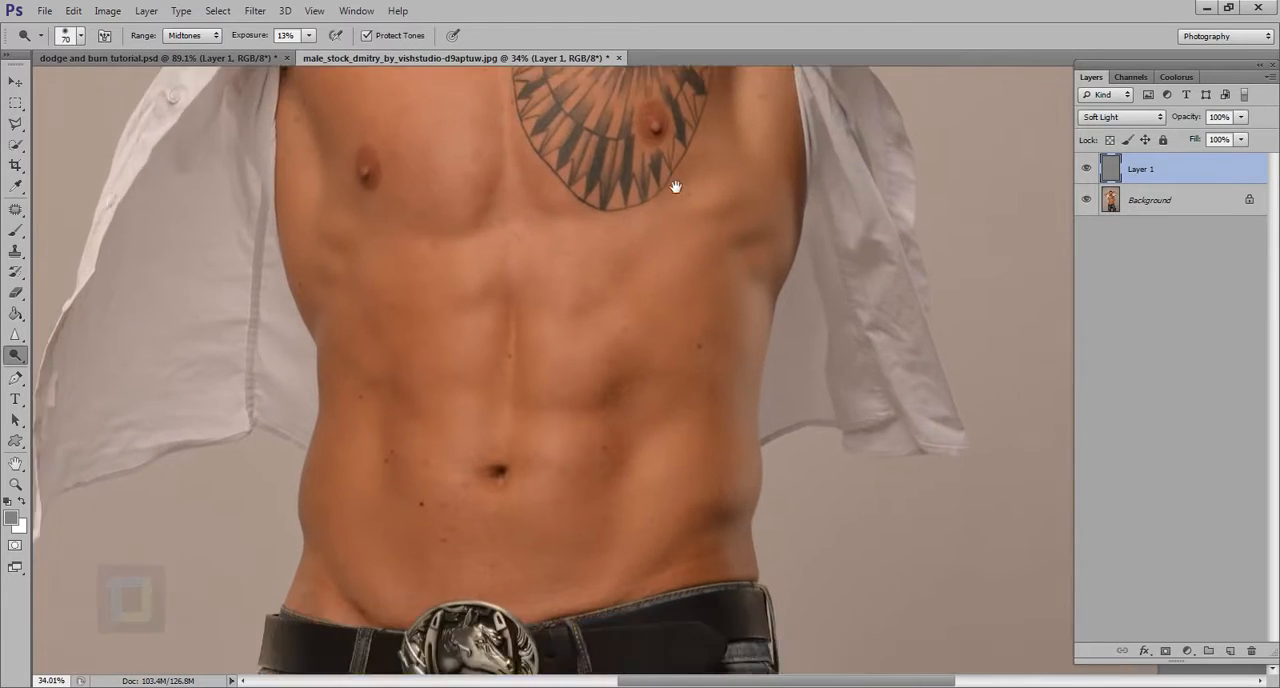
pyautogui.scroll(-3, 536, 436)
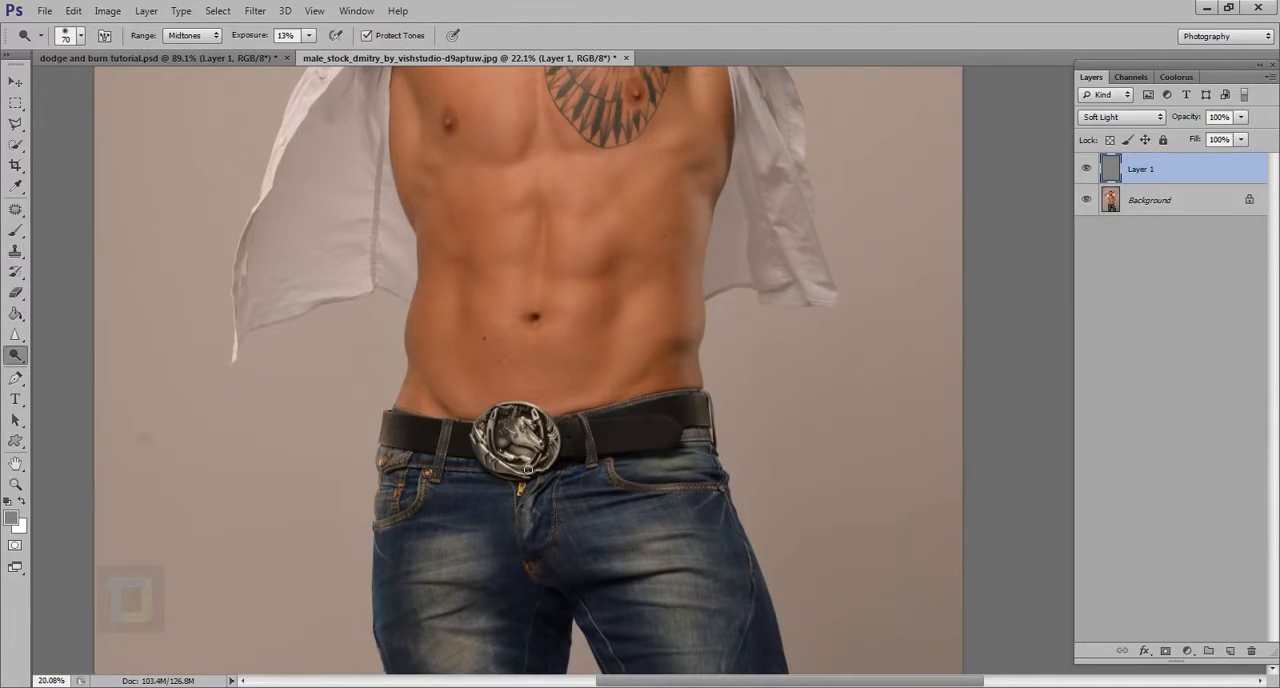
pyautogui.scroll(-2, 527, 469)
pyautogui.scroll(-1, 648, 567)
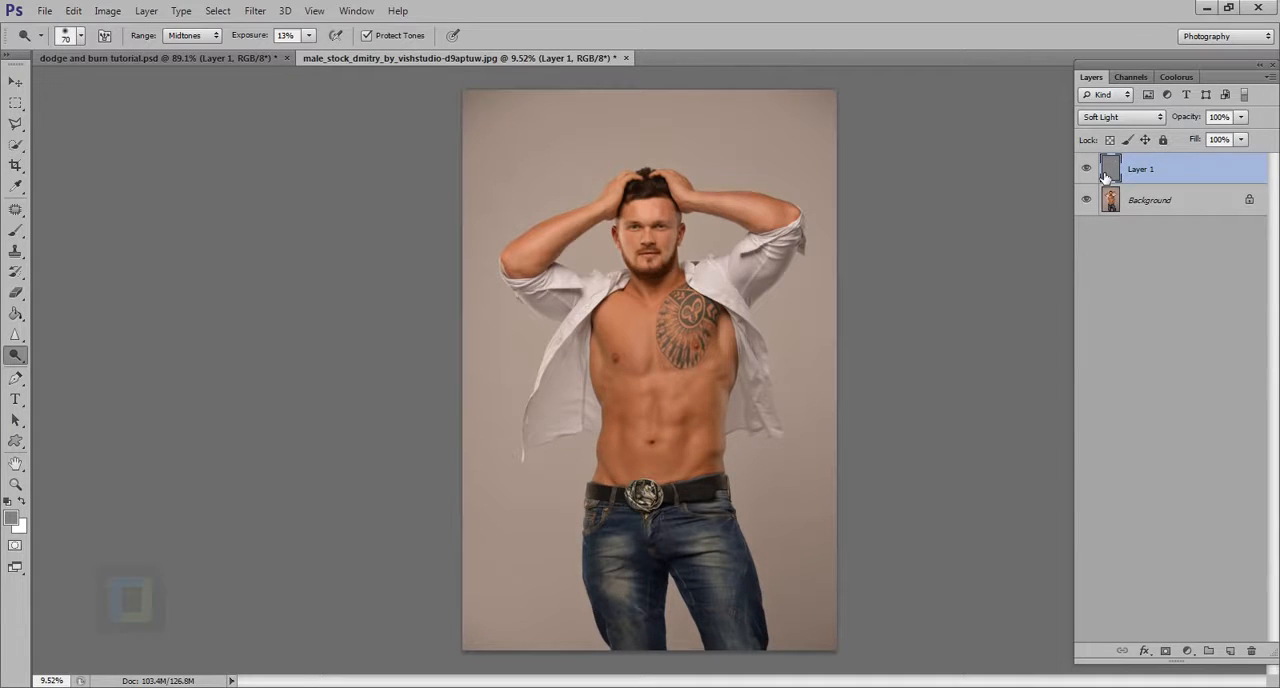
pyautogui.scroll(2, 689, 396)
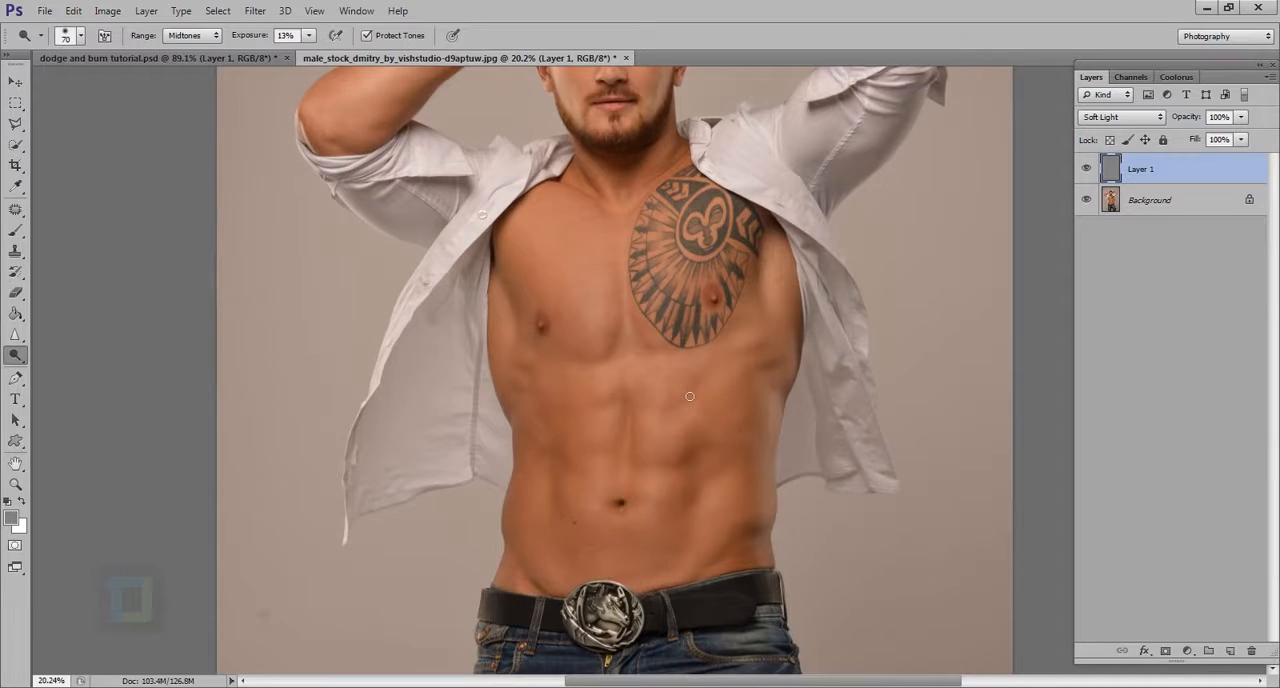
pyautogui.scroll(1, 587, 321)
pyautogui.scroll(-1, 588, 322)
# Enlarge the brush to 400 px for work on the torso
pyautogui.press(']')
pyautogui.press(']')
pyautogui.press(']')
pyautogui.press(']')
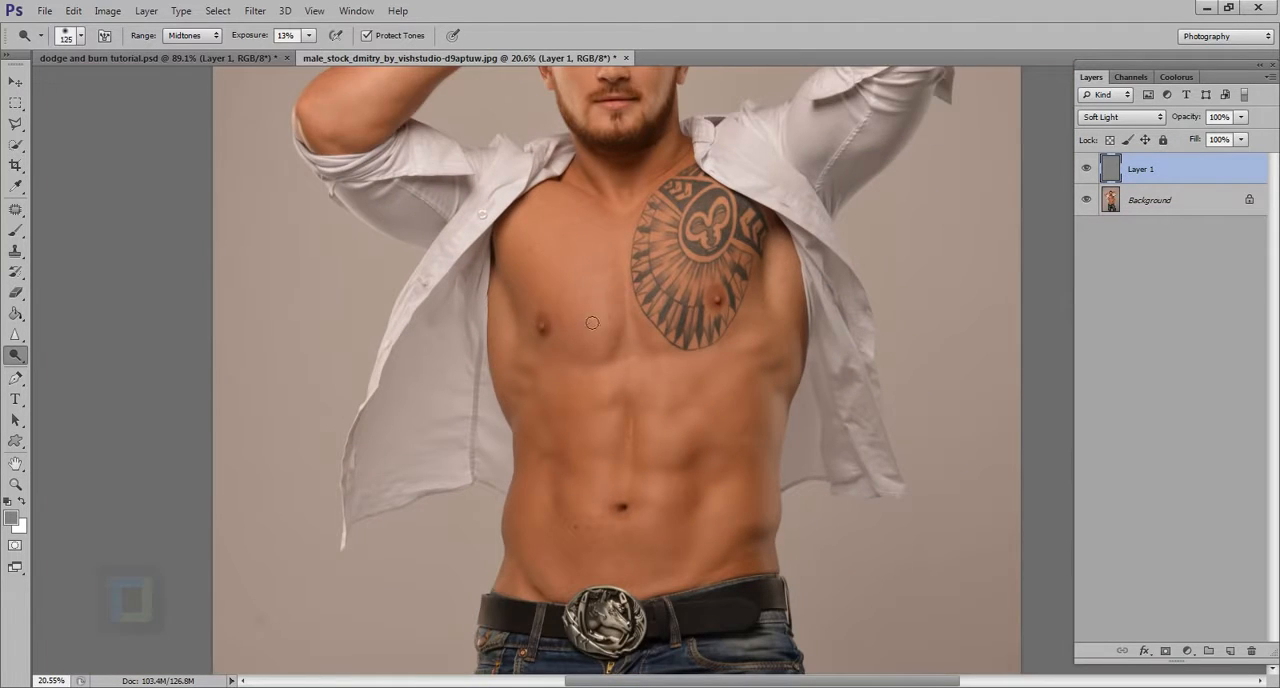
pyautogui.scroll(1, 592, 322)
pyautogui.press(']')
pyautogui.press(']')
pyautogui.press(']')
pyautogui.press(']')
pyautogui.press(']')
pyautogui.press(']')
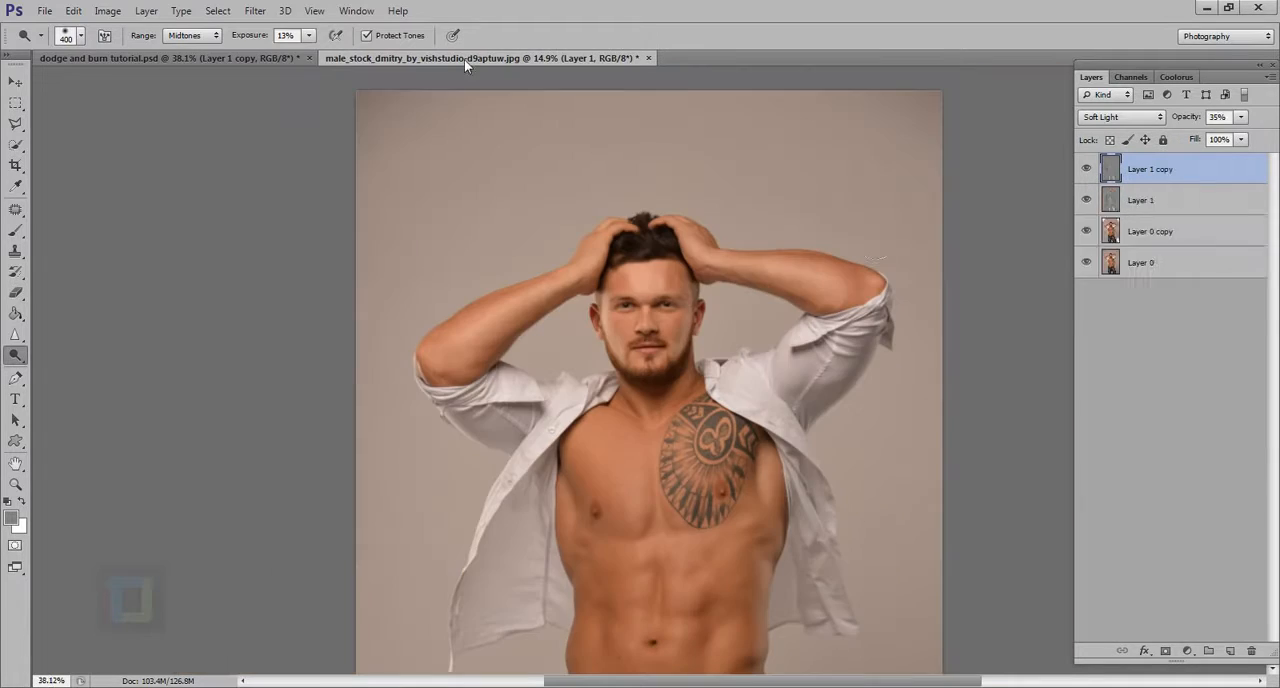
# Return to the male portrait document and duplicate Layer 1
pyautogui.click(466, 58)
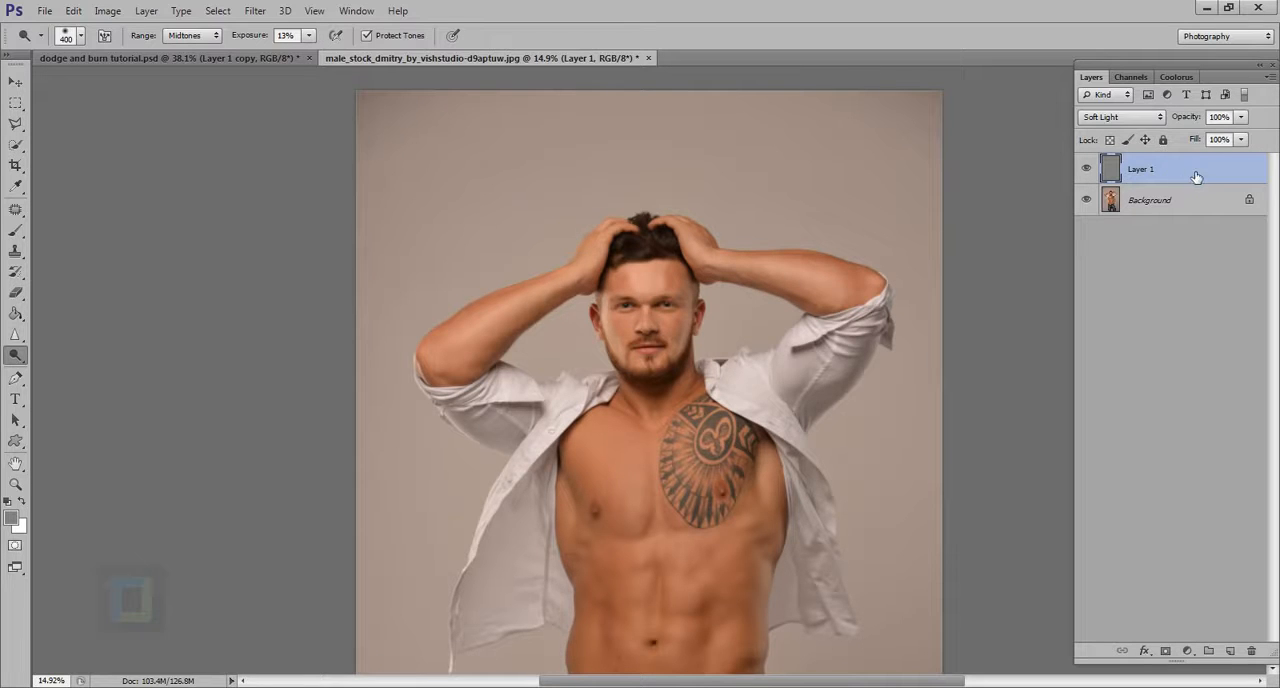
pyautogui.moveTo(1197, 175)
pyautogui.mouseDown()
pyautogui.moveTo(1189, 347)
pyautogui.moveTo(1189, 182)
pyautogui.mouseUp()
pyautogui.hotkey('ctrl', 'j')
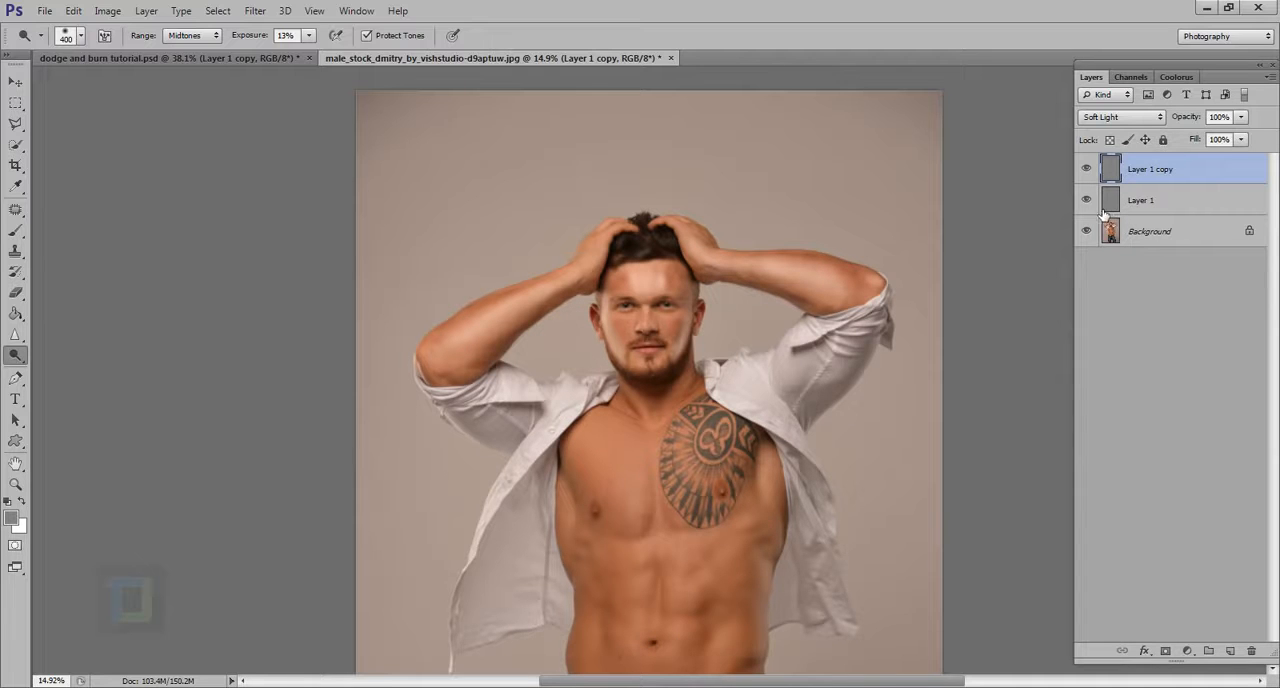
# Switch to the Brush tool and lower the opacity of Layer 1 copy to 68%
pyautogui.moveTo(571, 271); pyautogui.dragTo(646, 309)
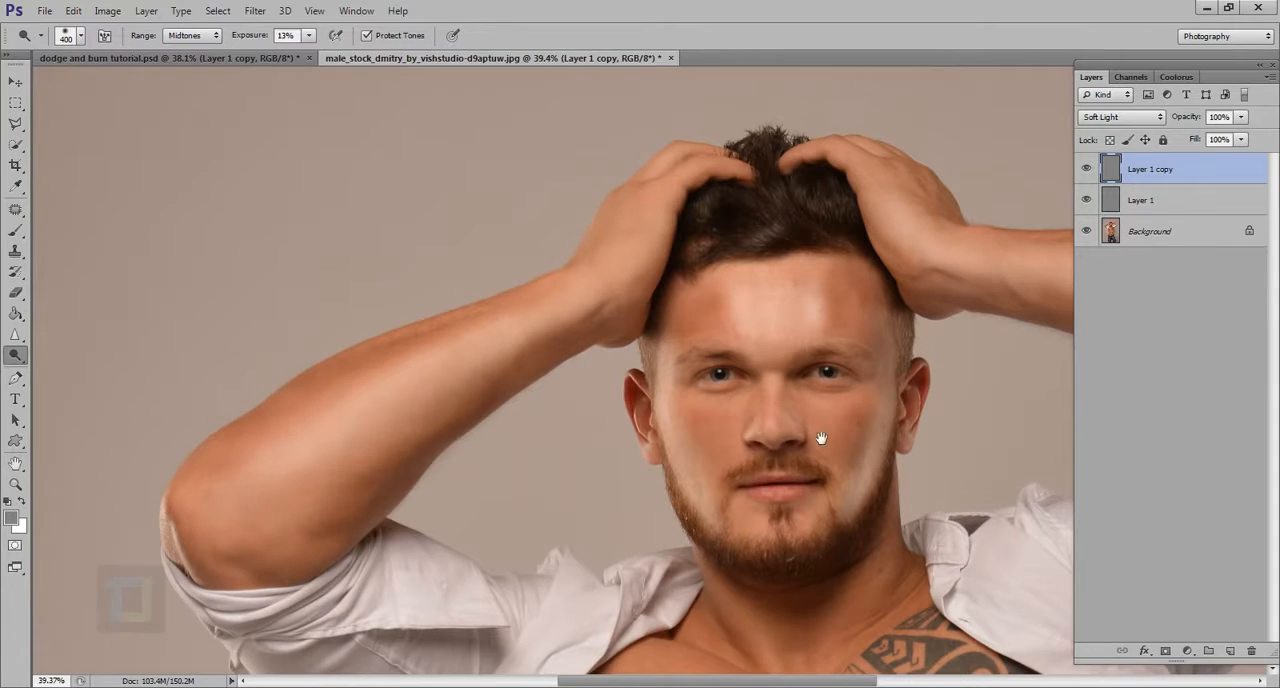
pyautogui.moveTo(820, 438); pyautogui.dragTo(722, 396)
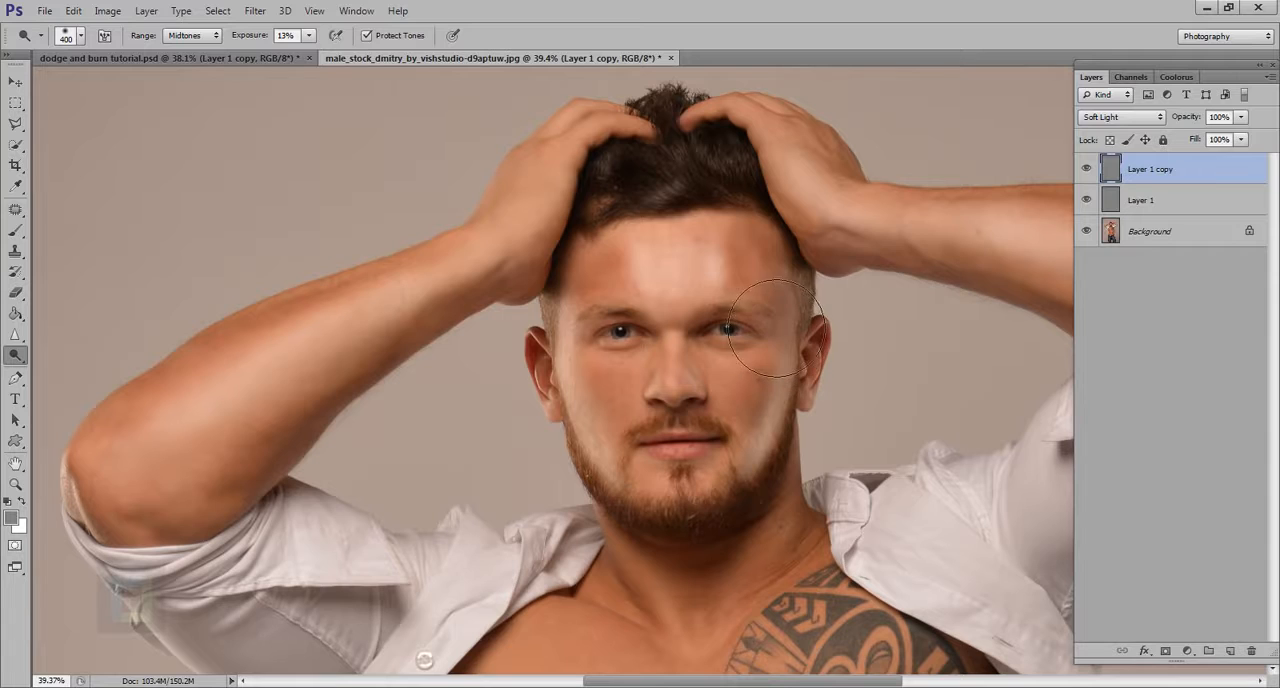
pyautogui.click(12, 231)
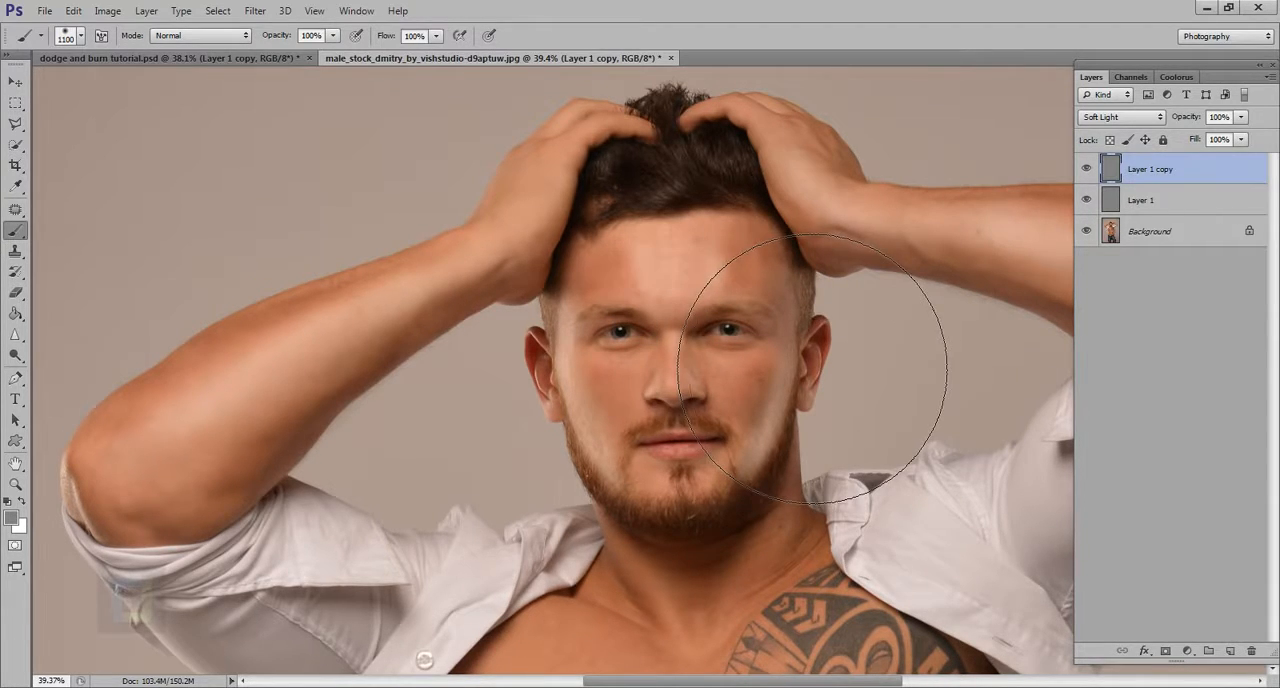
pyautogui.scroll(-3, 985, 420)
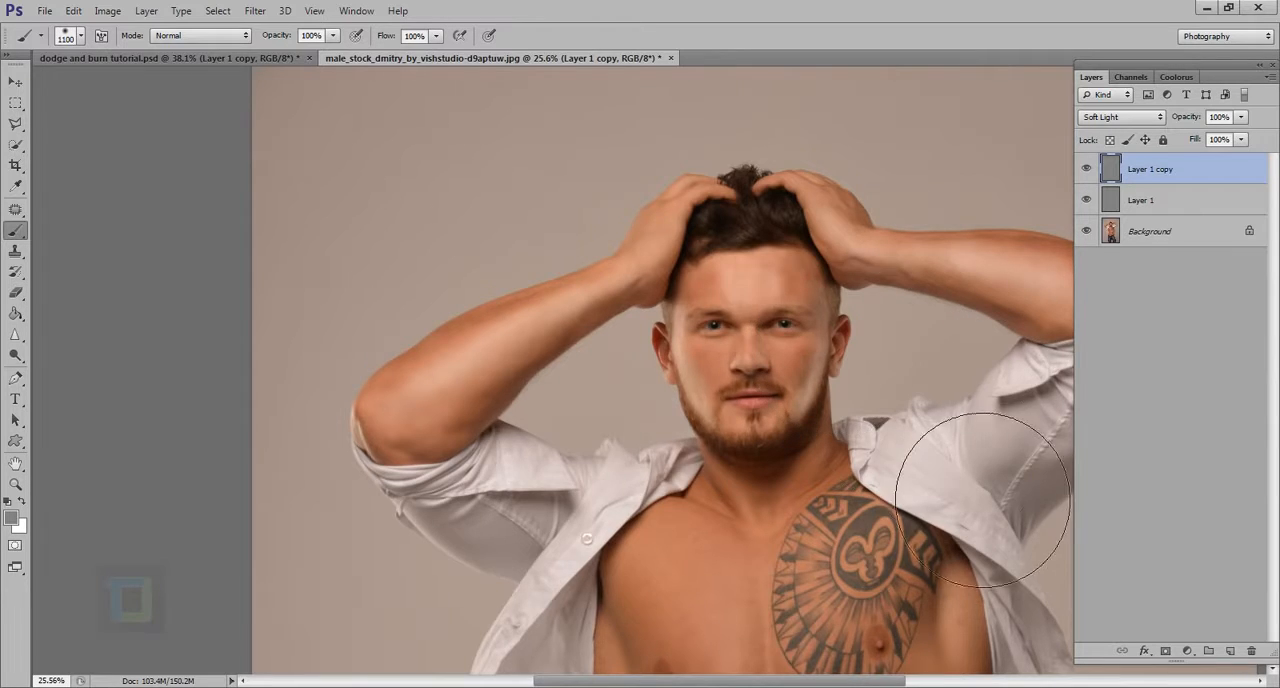
pyautogui.scroll(-1, 943, 528)
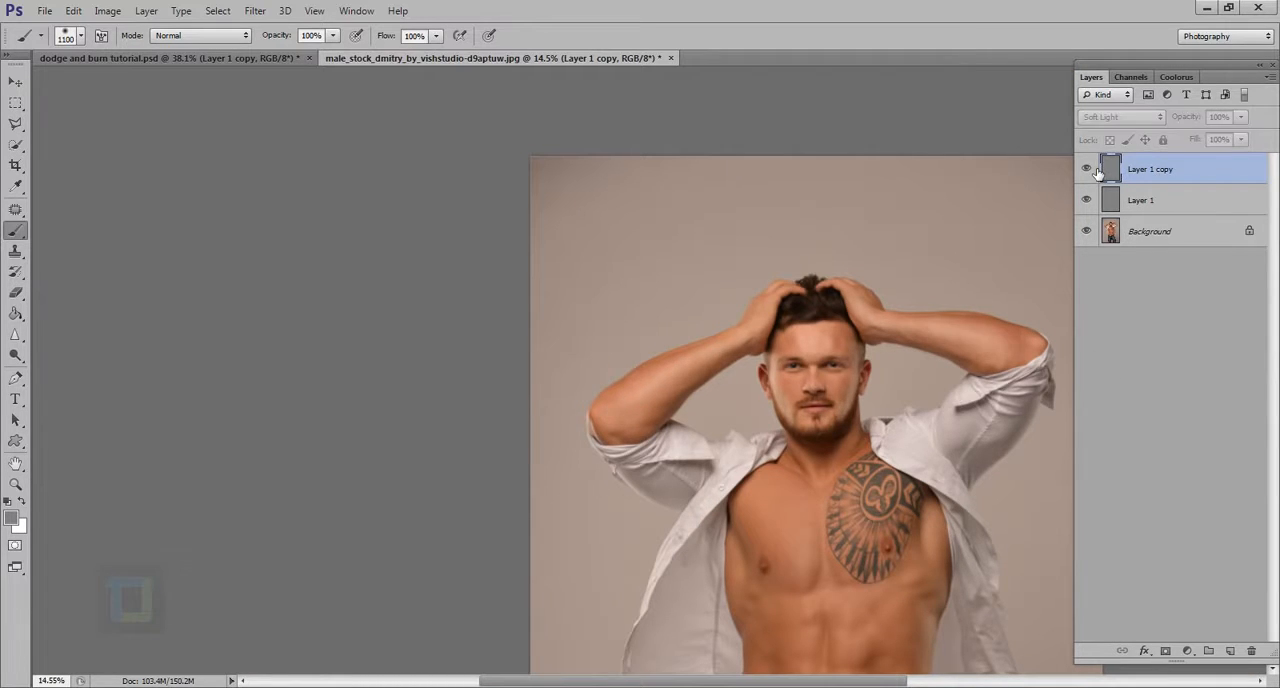
pyautogui.moveTo(1205, 130); pyautogui.dragTo(1175, 124)
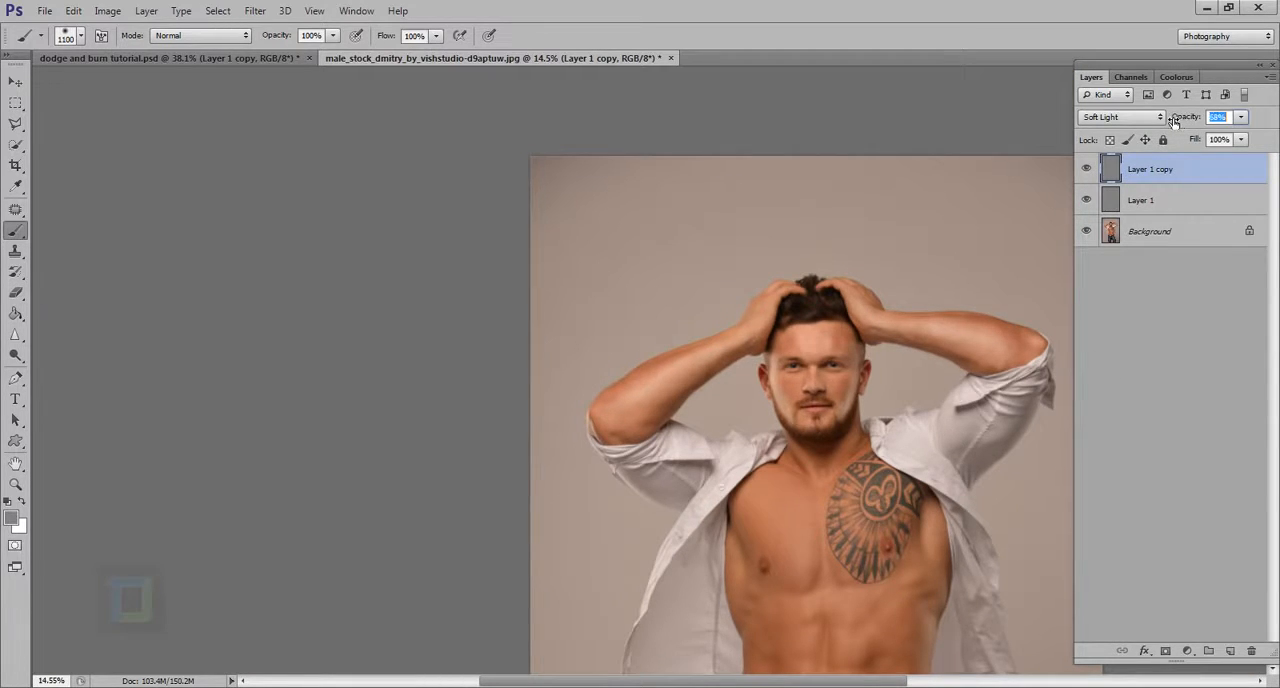
# Reduce the brush to 800 px and make Layer 1 the active layer
pyautogui.moveTo(882, 538); pyautogui.dragTo(833, 512)
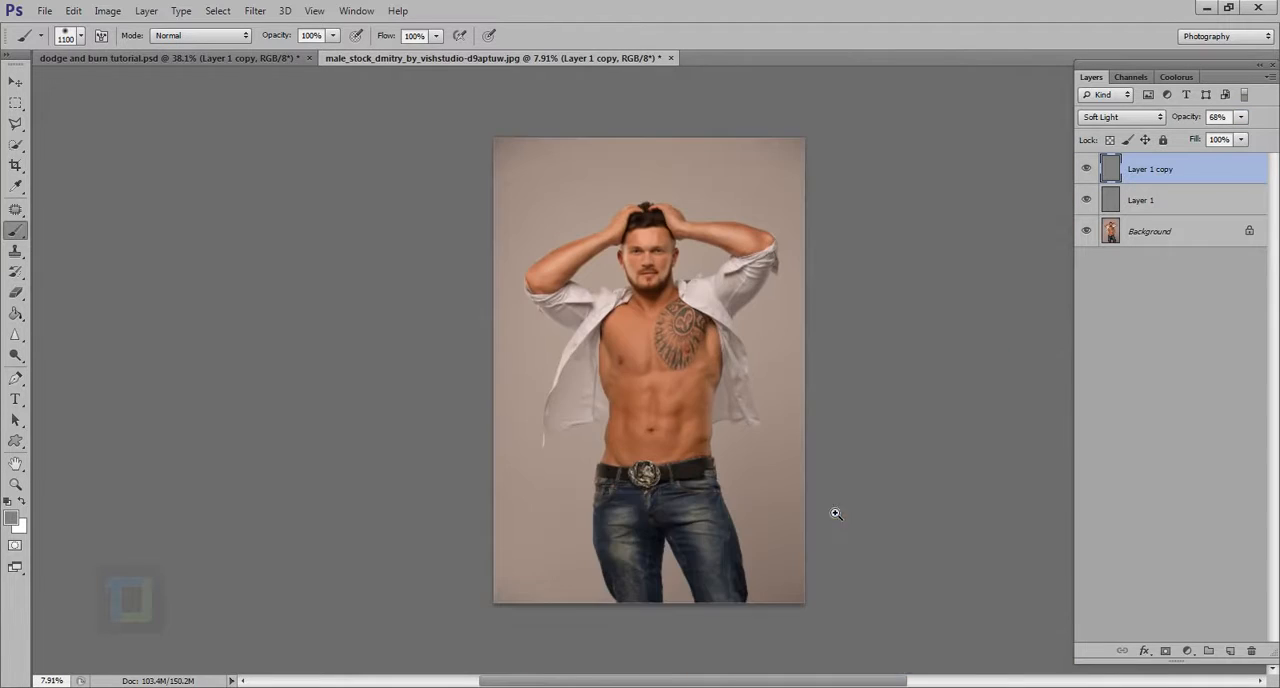
pyautogui.moveTo(646, 336); pyautogui.dragTo(680, 337)
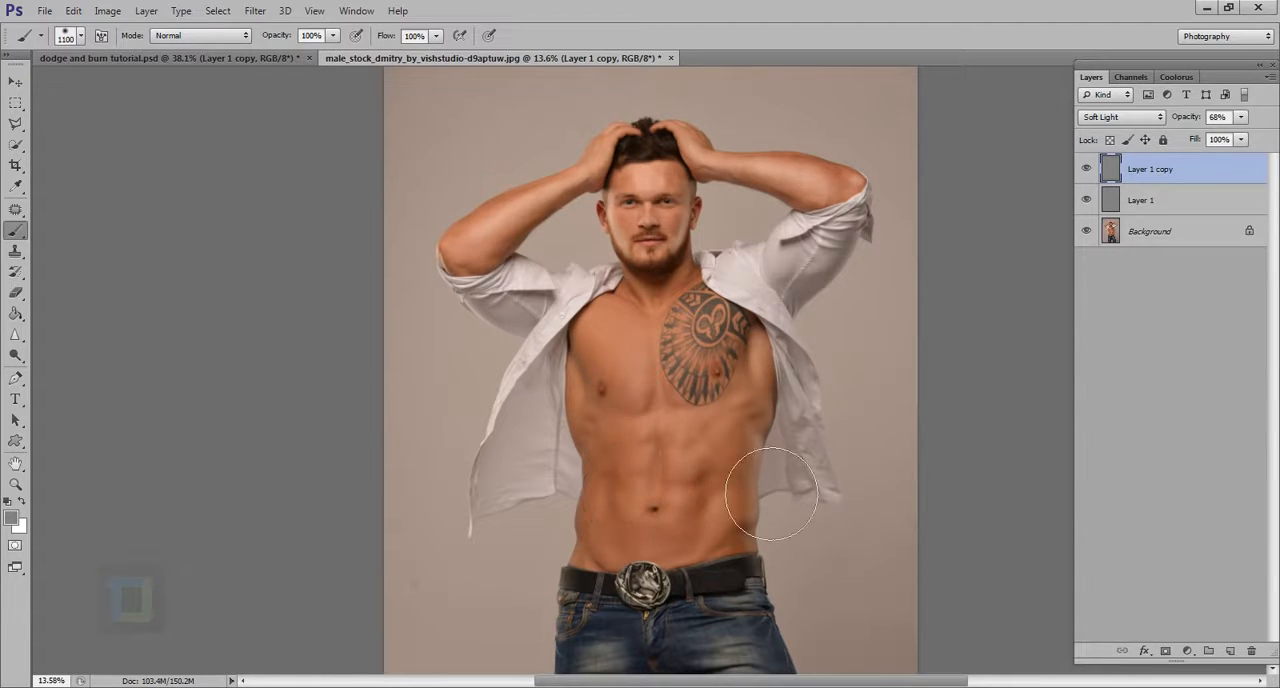
pyautogui.moveTo(771, 494); pyautogui.dragTo(748, 471)
pyautogui.moveTo(729, 631); pyautogui.dragTo(749, 640)
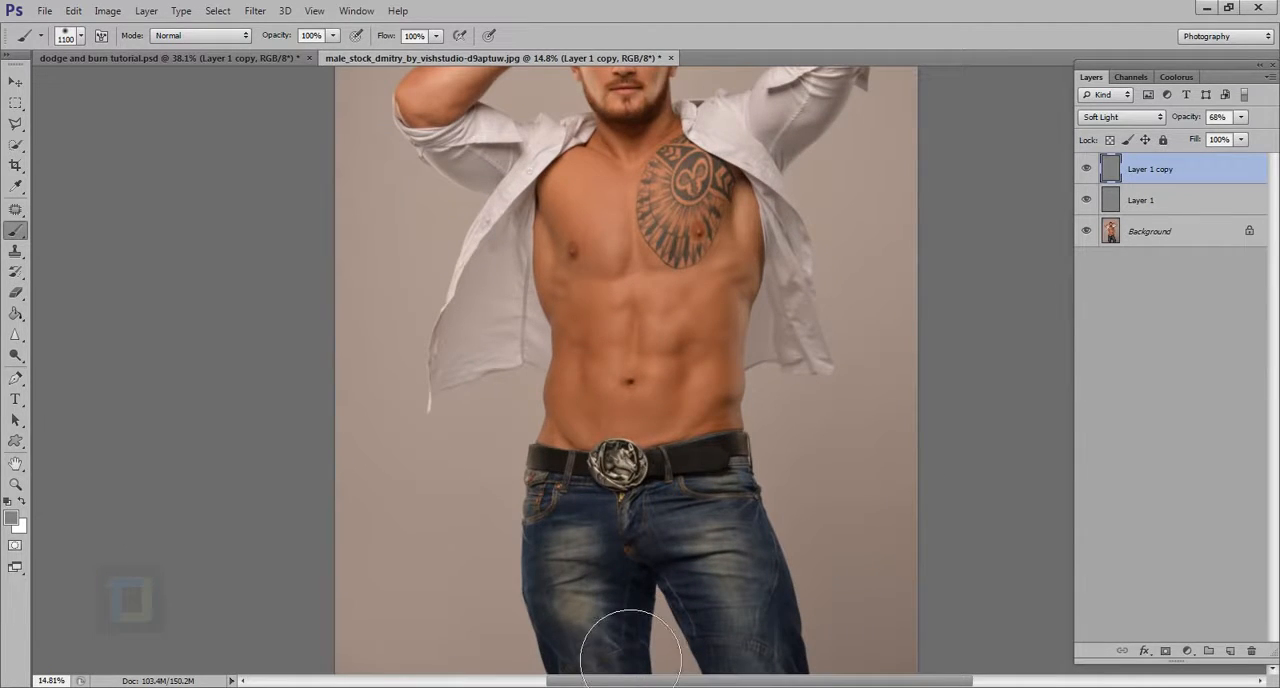
pyautogui.press('[')
pyautogui.press('[')
pyautogui.press('[')
pyautogui.click(1200, 205)
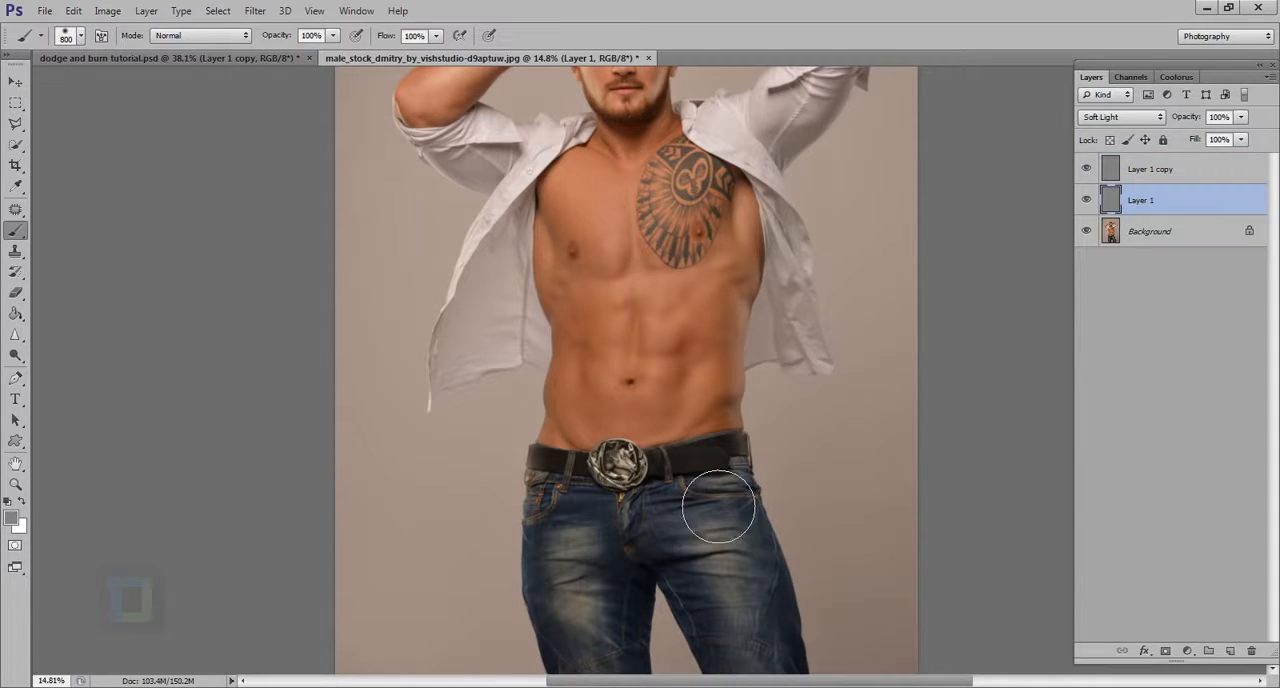
pyautogui.moveTo(720, 503); pyautogui.dragTo(704, 492)
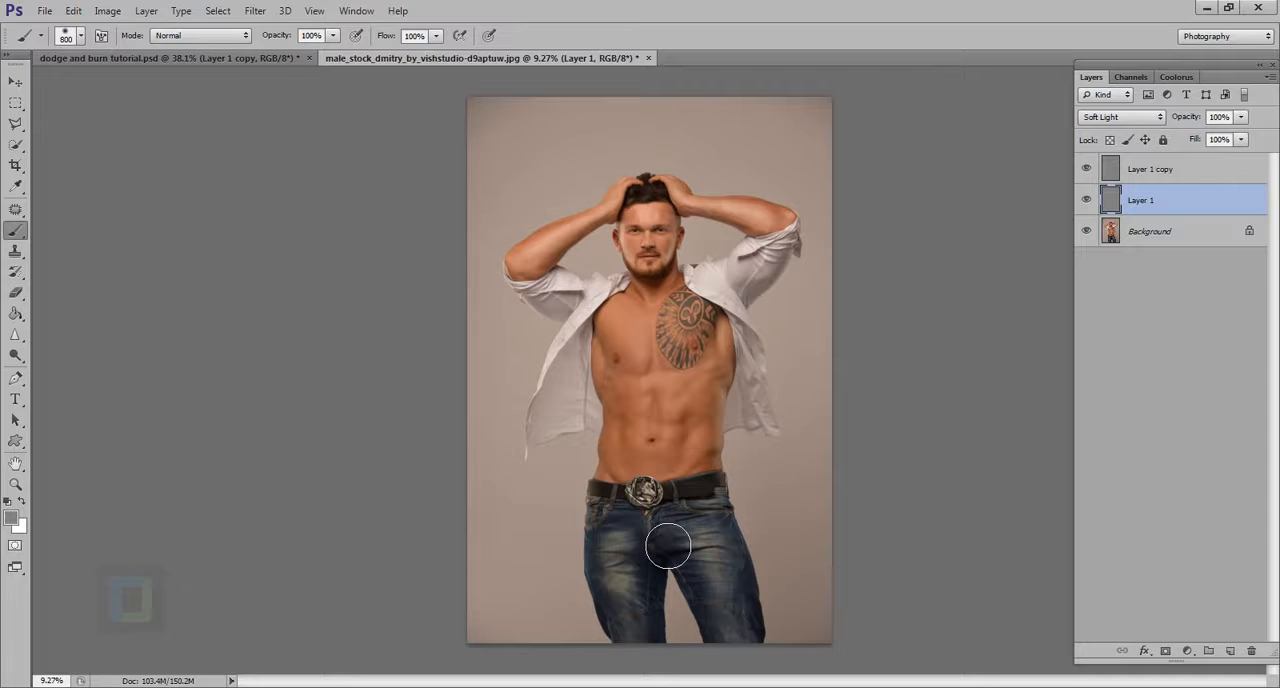
# In dodge and burn tutorial.psd, hide Layer 1 copy and set Layer 1's blend mode to Normal
pyautogui.click(249, 56)
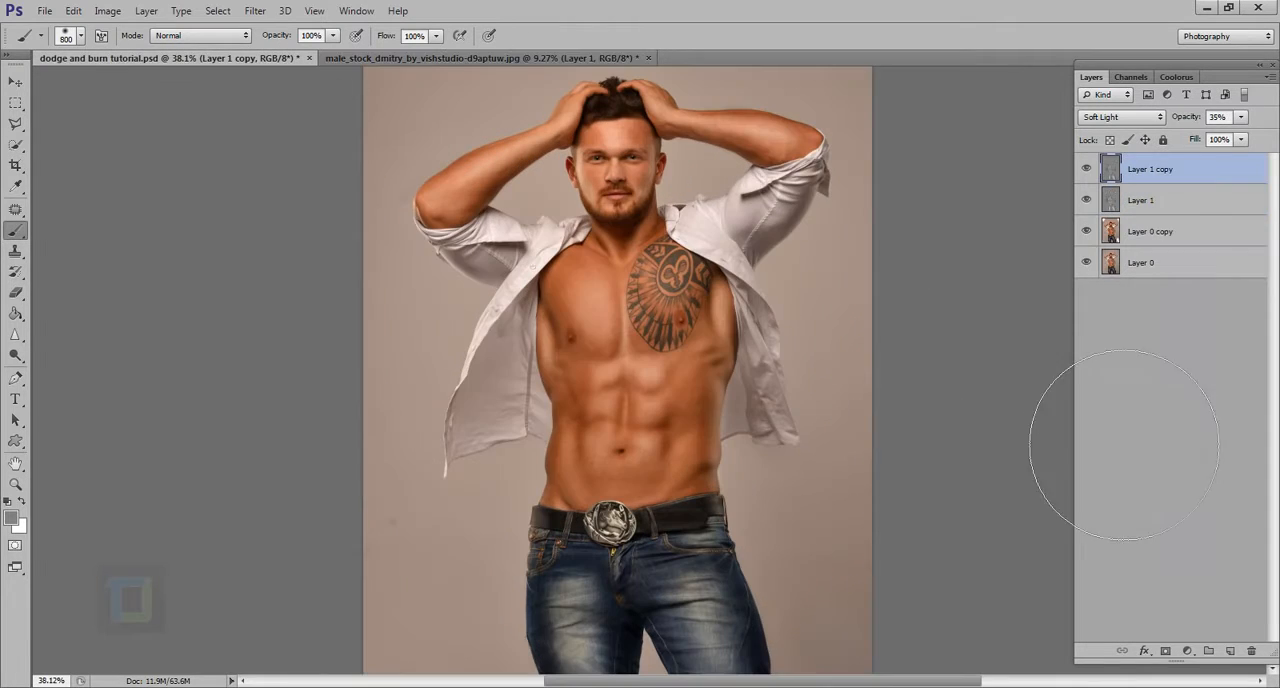
pyautogui.click(1086, 169)
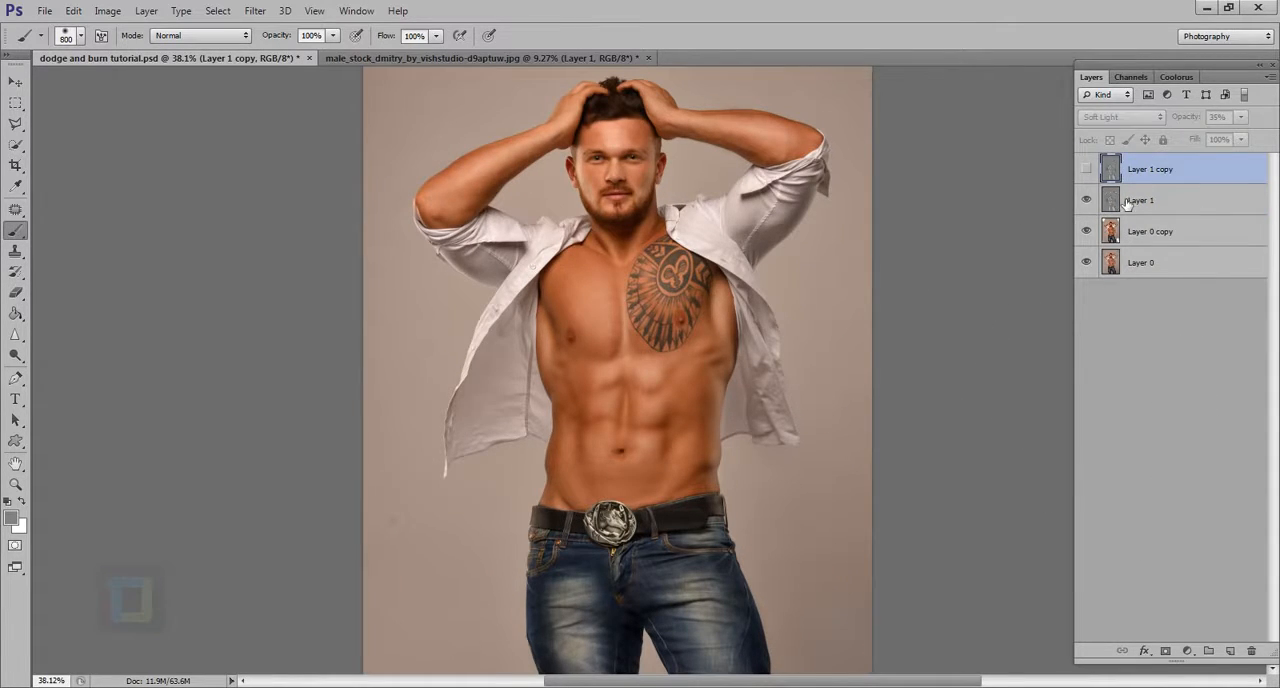
pyautogui.click(1127, 201)
pyautogui.click(1128, 116)
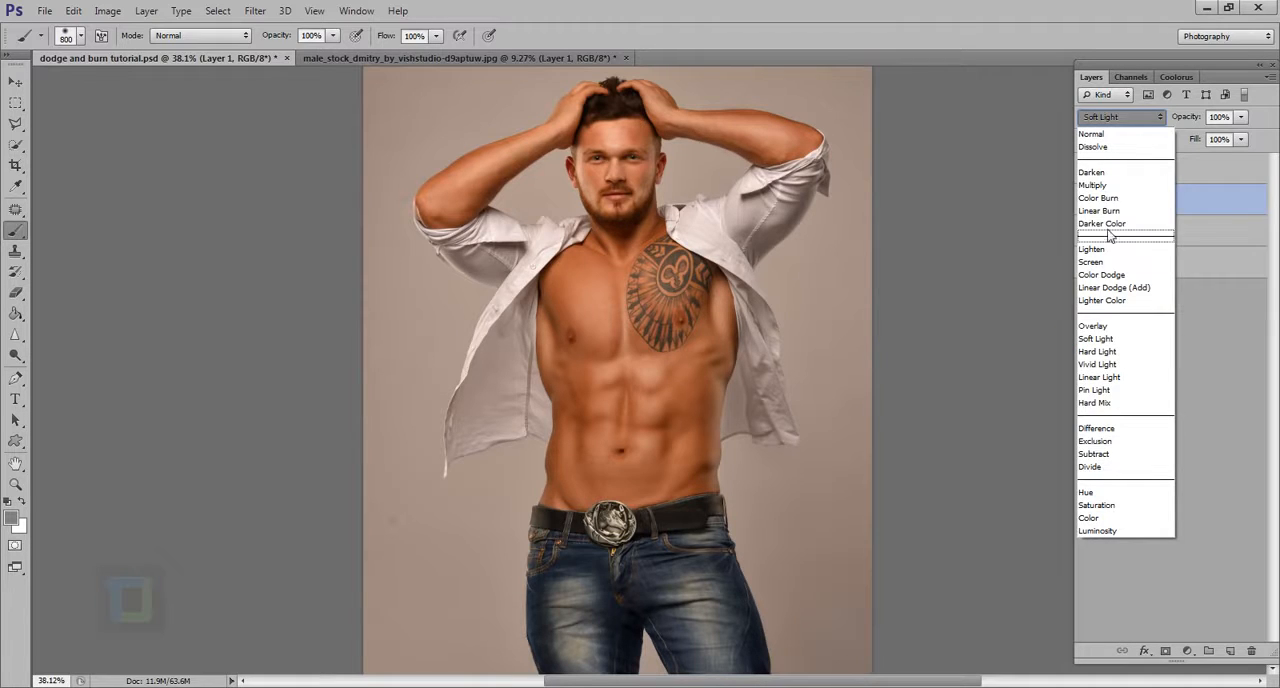
pyautogui.click(1118, 133)
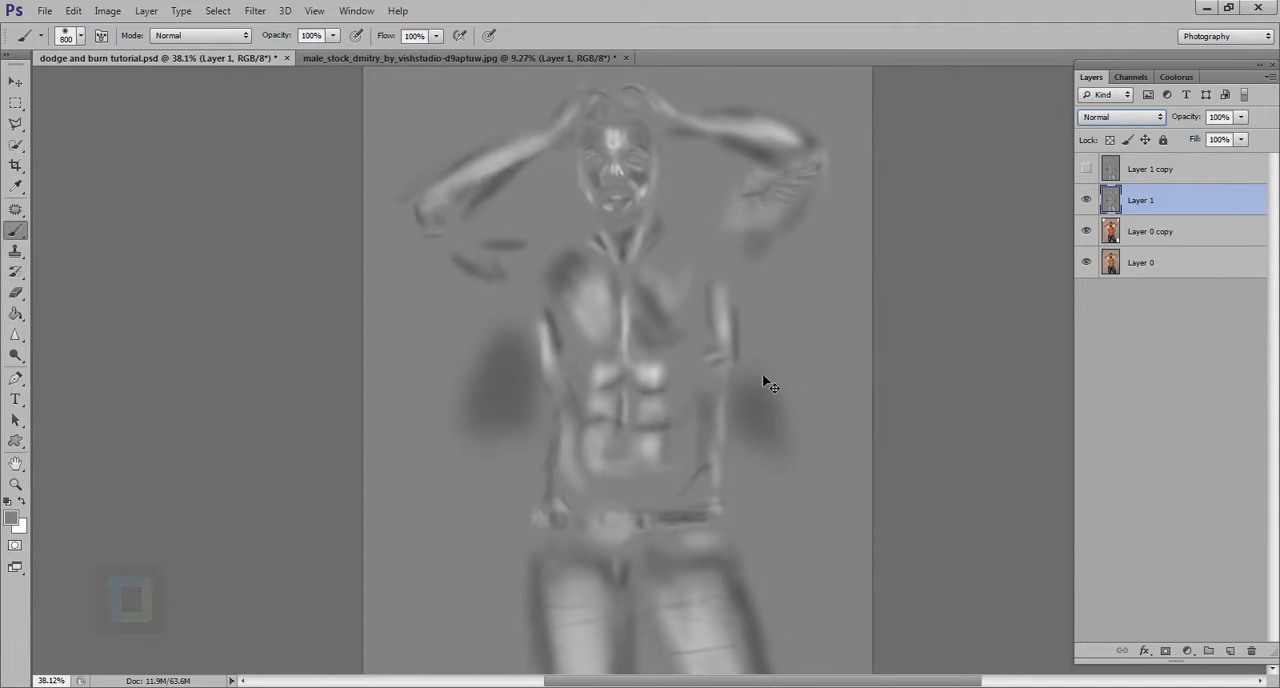
# Examine the dodge and burn strokes on the gray Layer 1 in full-screen view and at fit-to-screen size
pyautogui.moveTo(779, 426); pyautogui.dragTo(775, 424)
pyautogui.press('f')
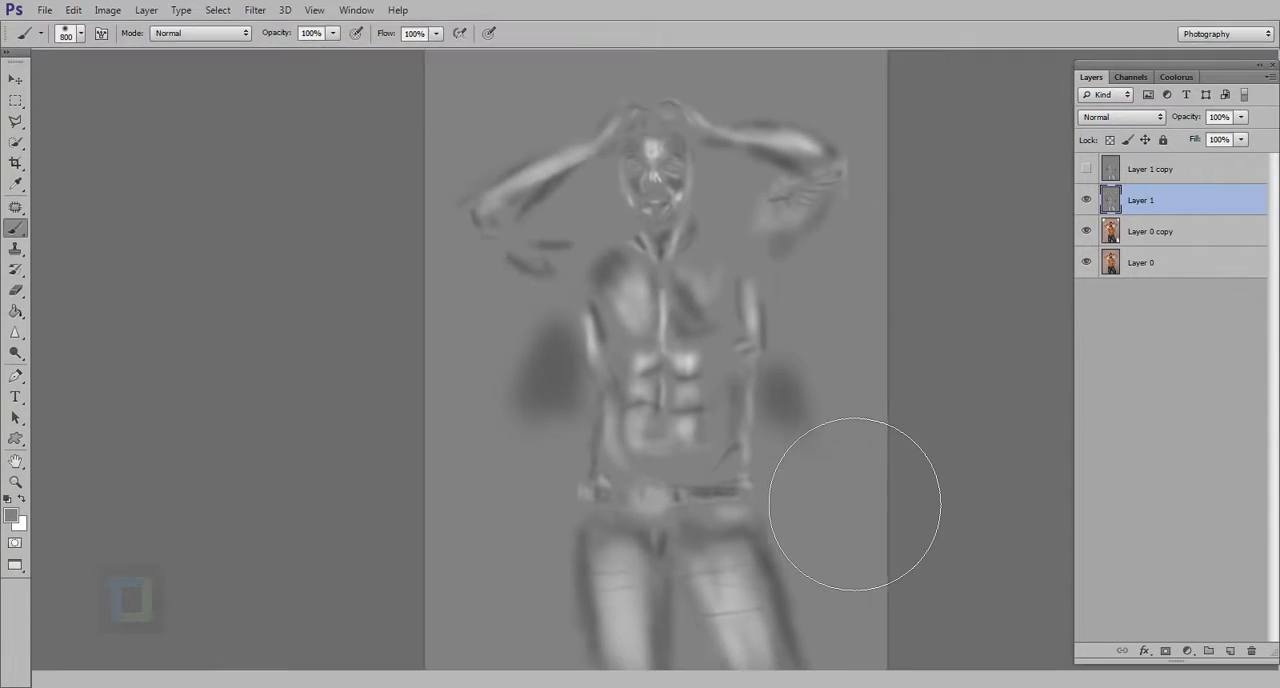
pyautogui.press('f')
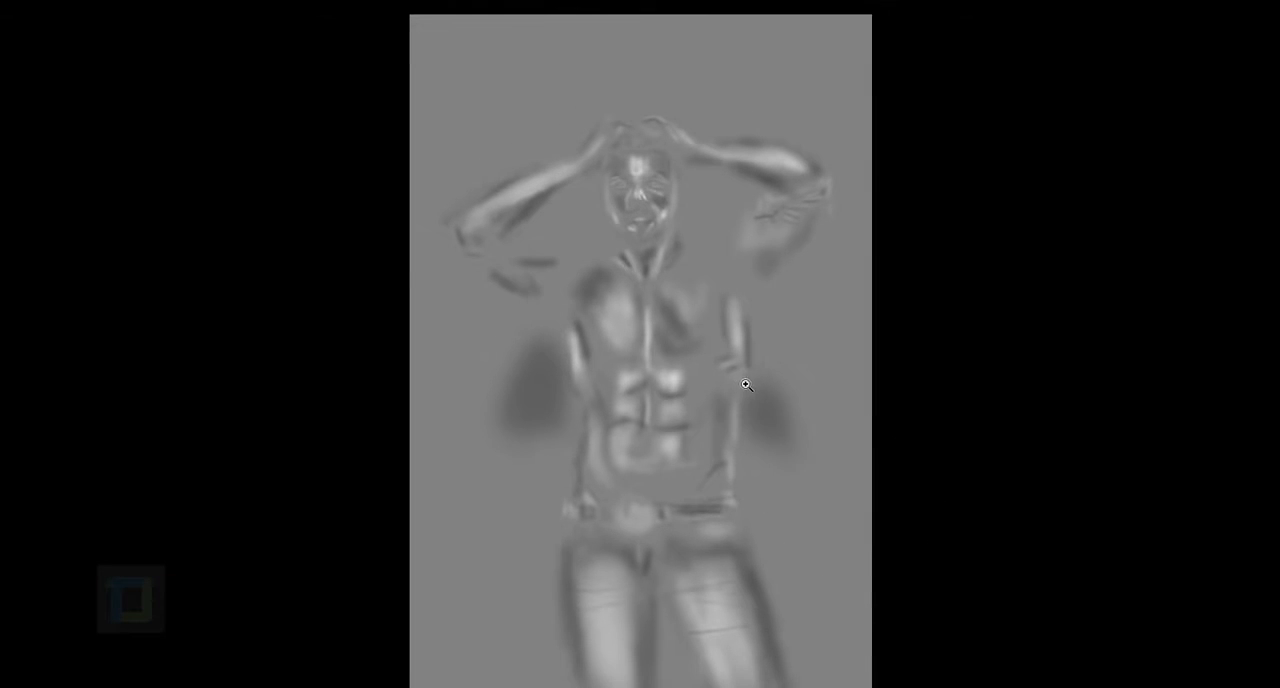
pyautogui.moveTo(746, 385); pyautogui.dragTo(754, 391)
pyautogui.press('b')
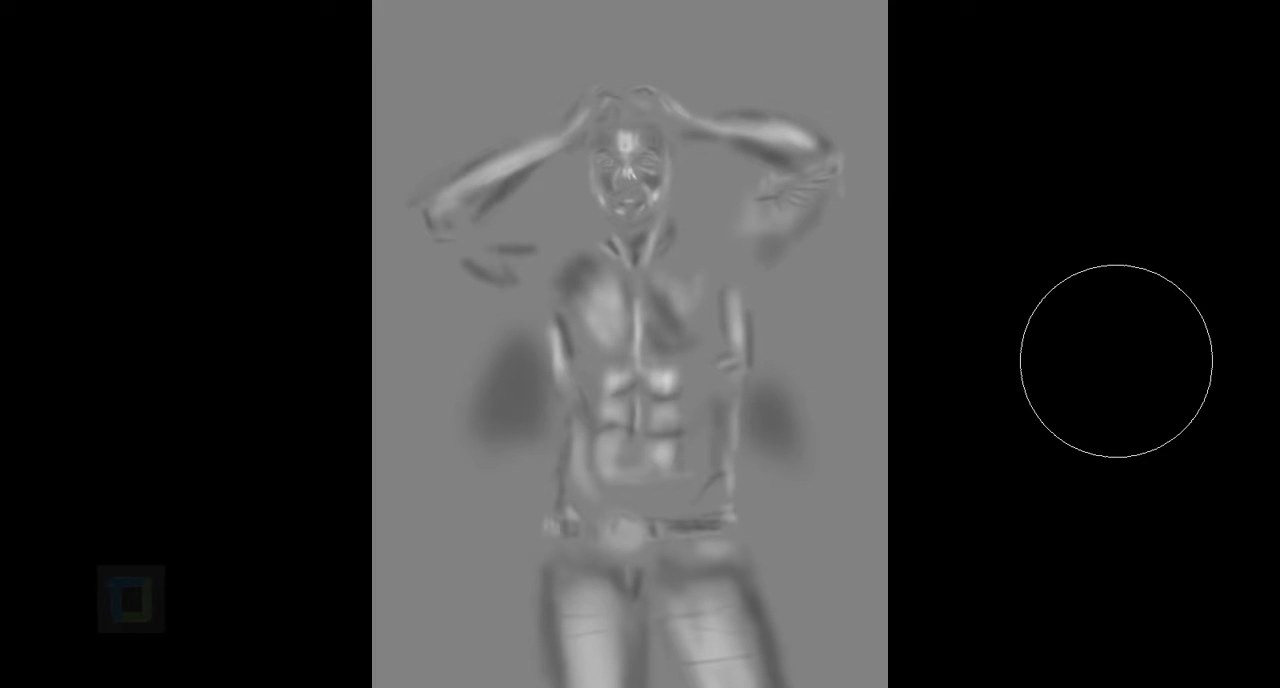
pyautogui.press('f')
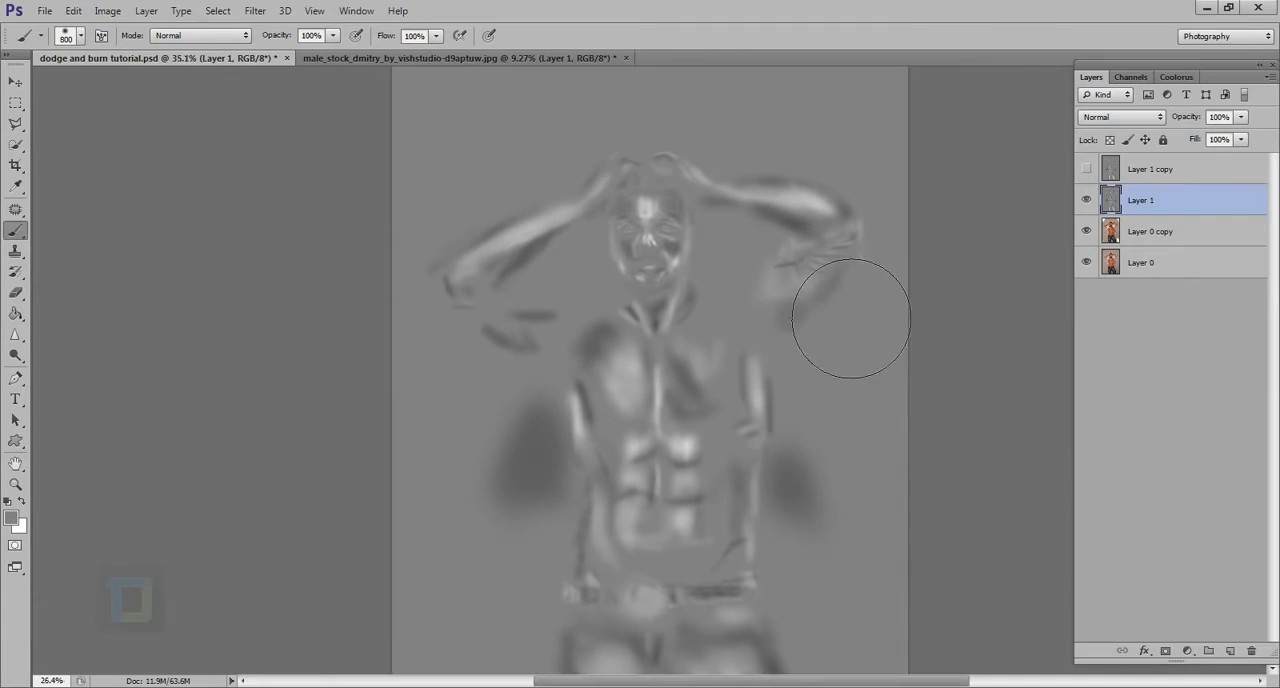
pyautogui.hotkey('ctrl', '0')
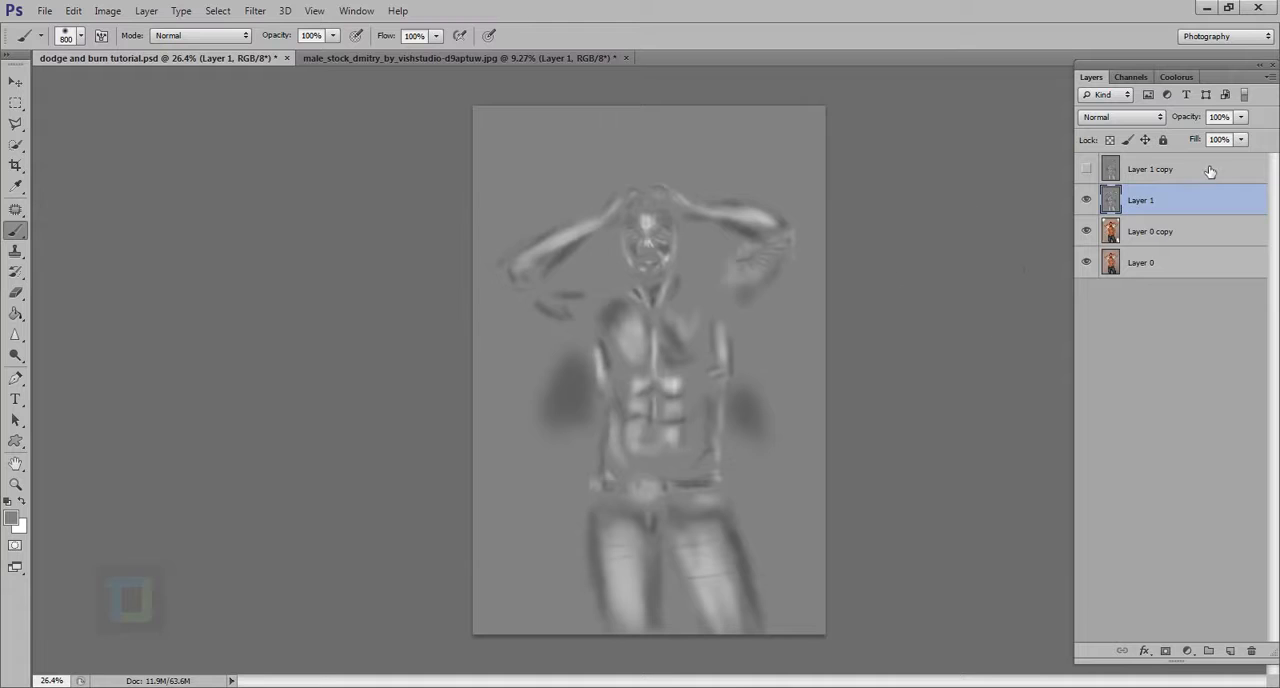
# Set Layer 1's blend mode back to Soft Light, show Layer 1 copy and make it the active layer
pyautogui.click(1138, 117)
pyautogui.click(1097, 338)
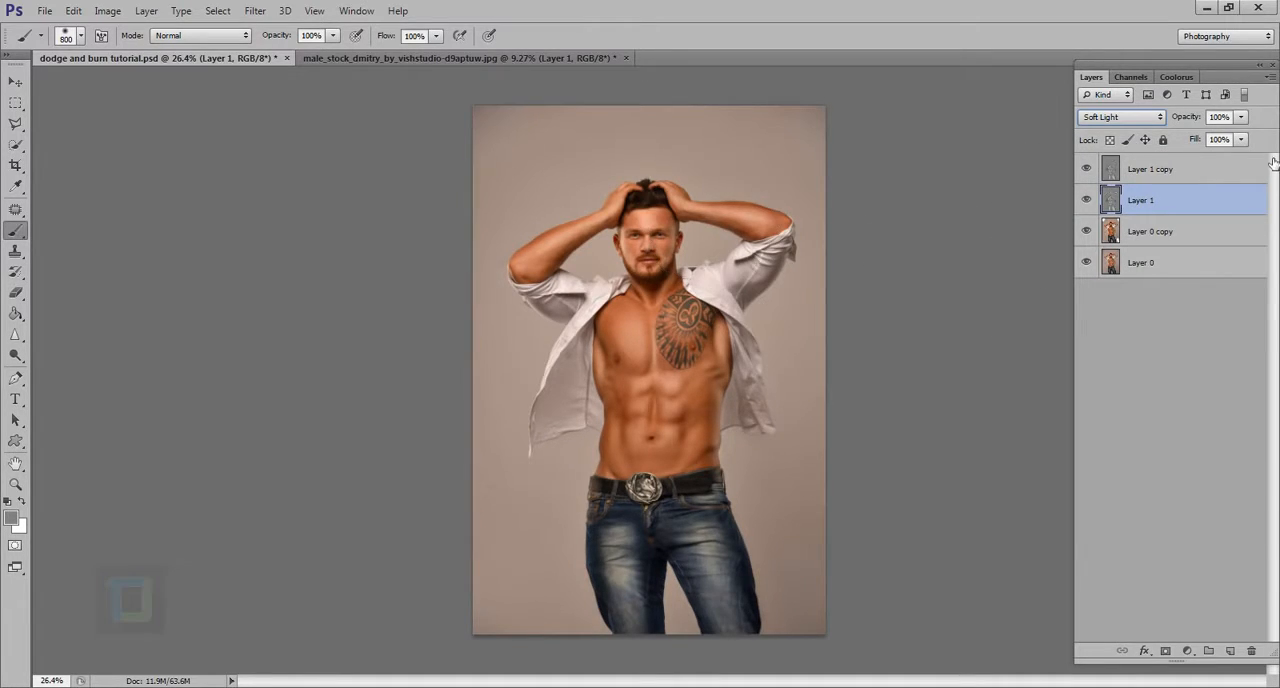
pyautogui.click(1158, 175)
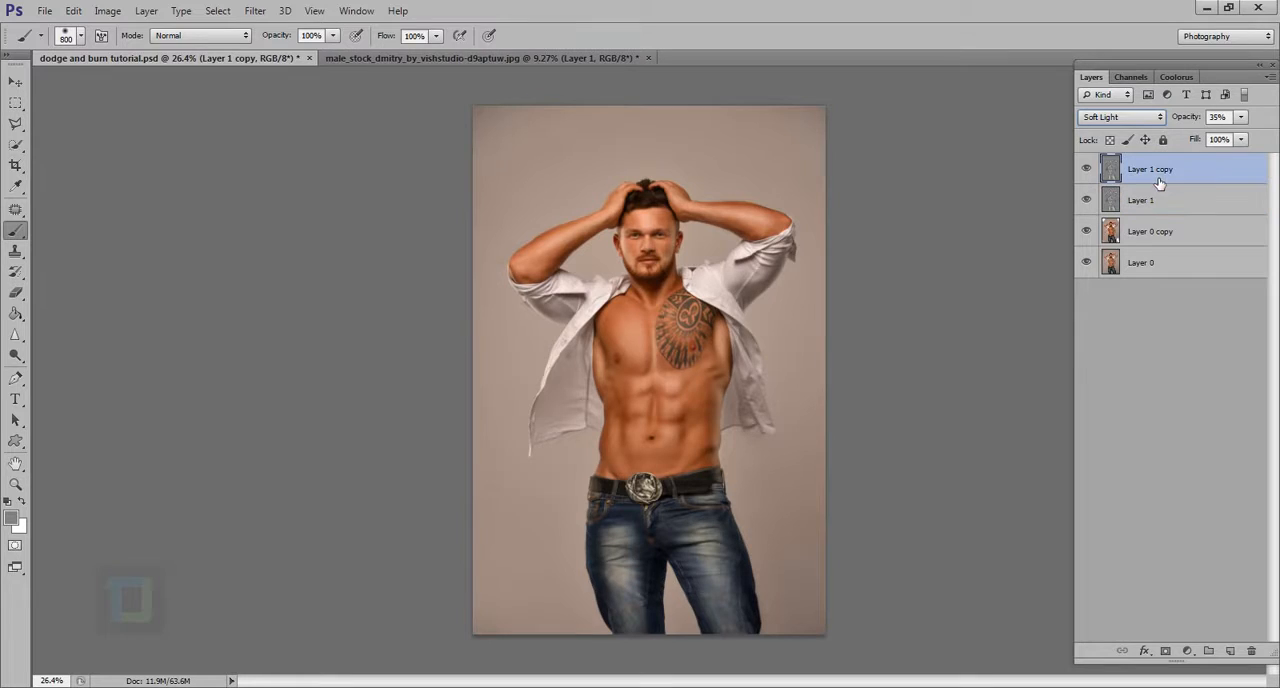
# Return to the male portrait document, hide Layer 1 and Layer 1 copy, and duplicate the Background layer
pyautogui.click(389, 58)
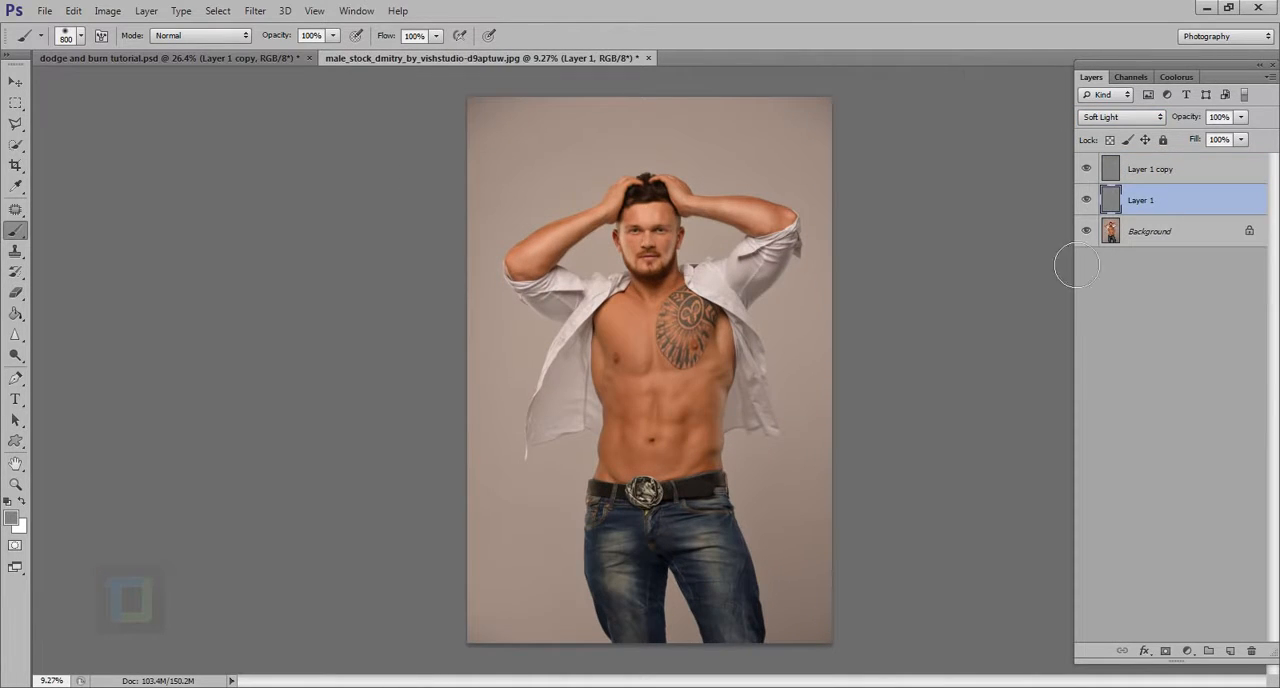
pyautogui.click(1152, 176)
pyautogui.click(1155, 244)
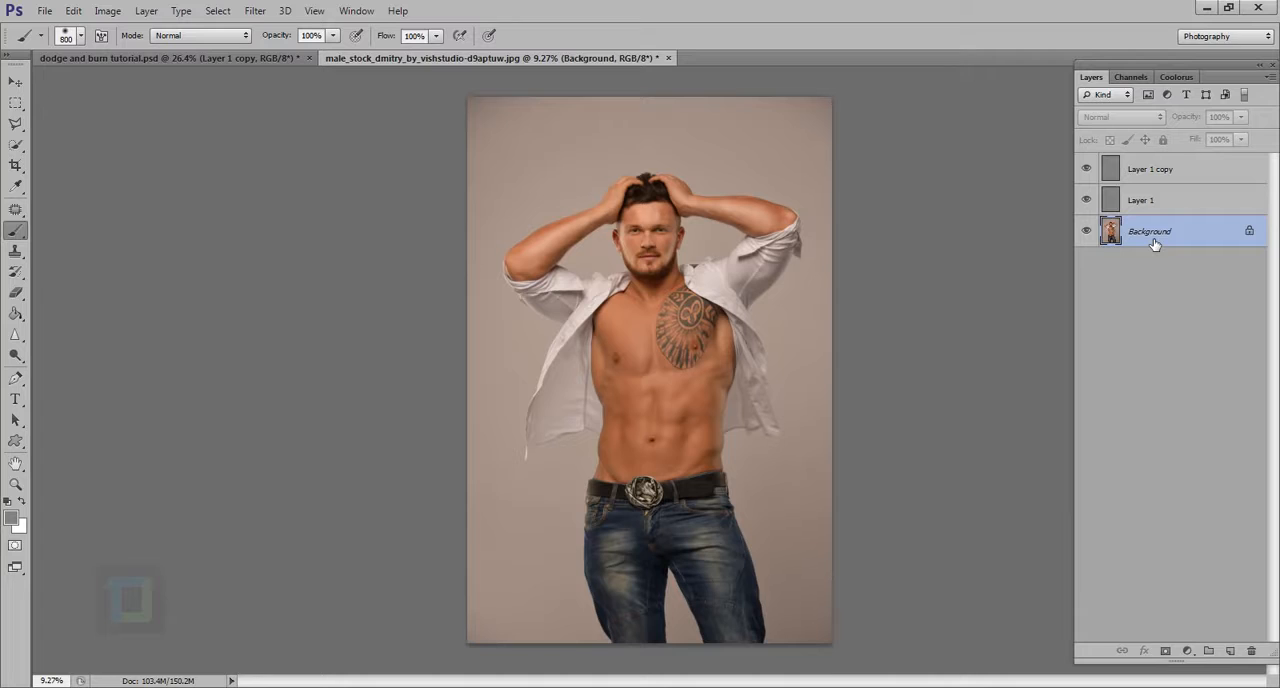
pyautogui.click(1086, 200)
pyautogui.click(1086, 169)
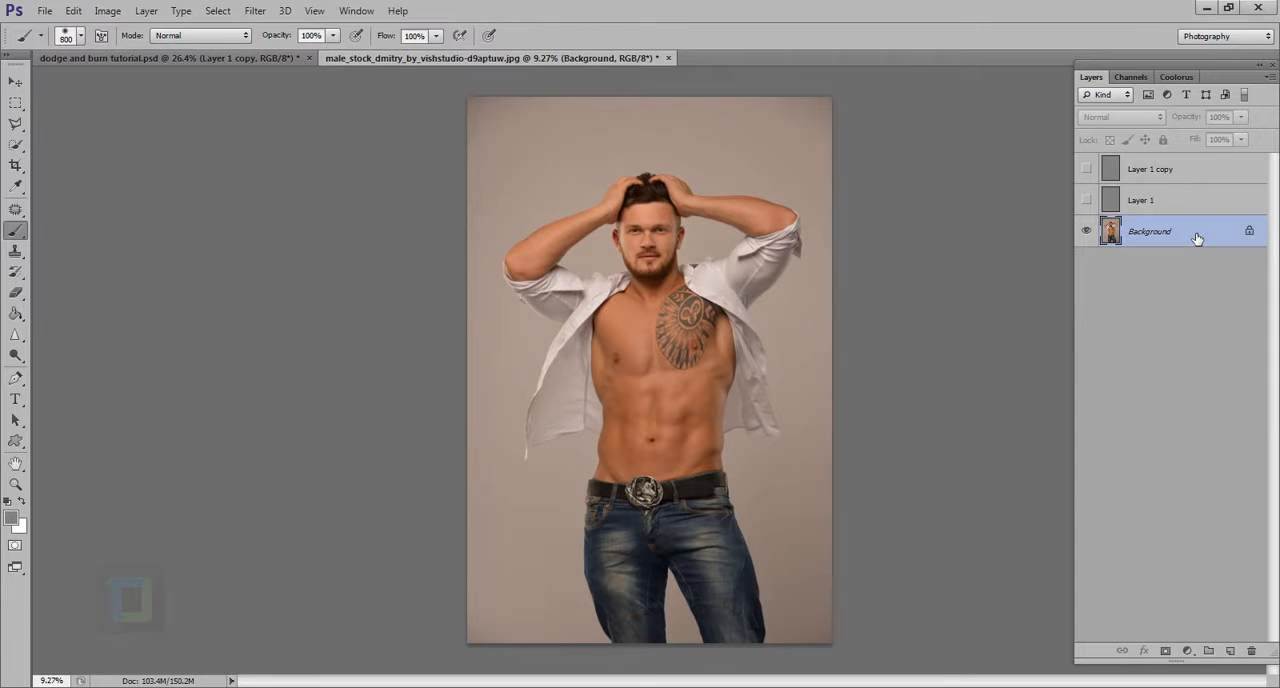
pyautogui.hotkey('ctrl', 'j')
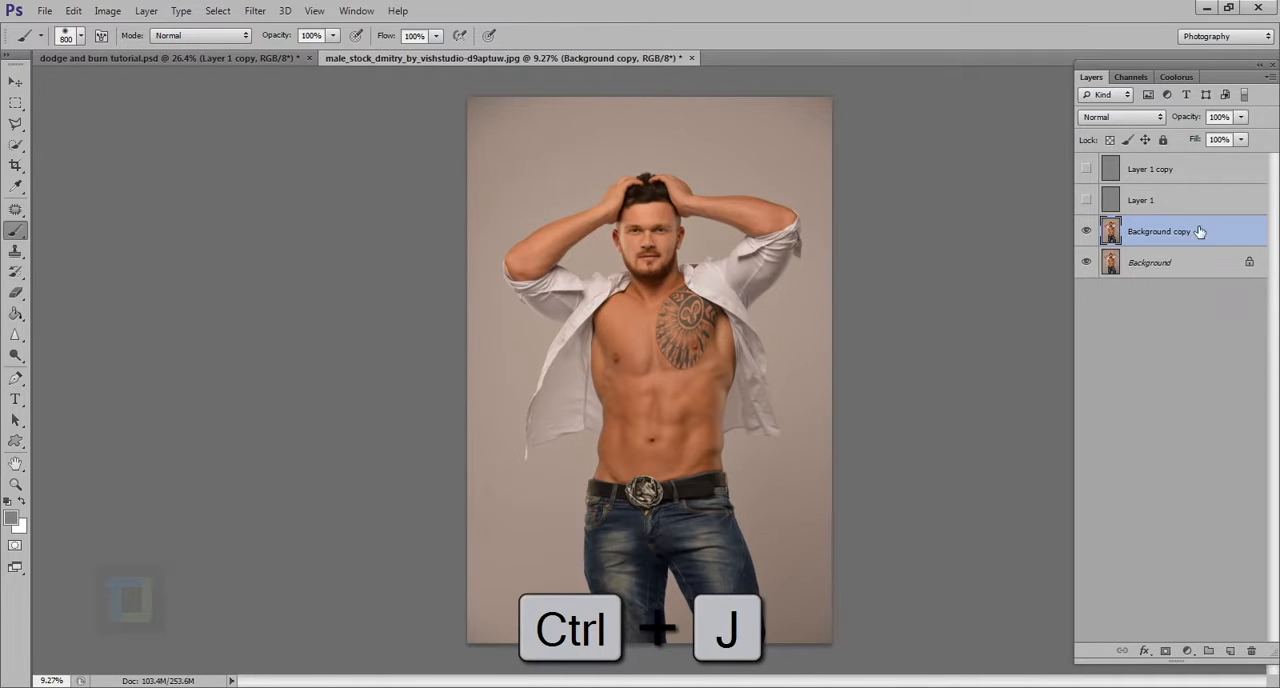
# Apply Shadows/Highlights to Background copy with midtone contrast +43, color correction -16 and a lower highlights amount
pyautogui.click(108, 11)
pyautogui.moveTo(112, 54)
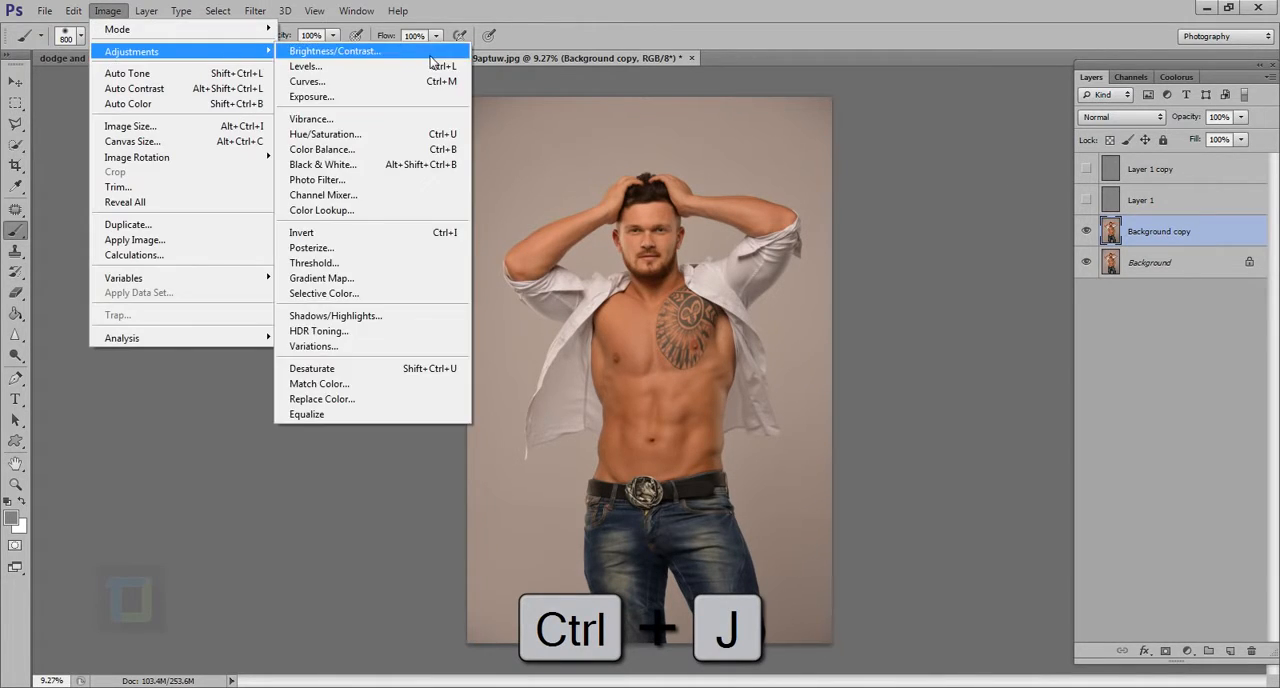
pyautogui.click(340, 316)
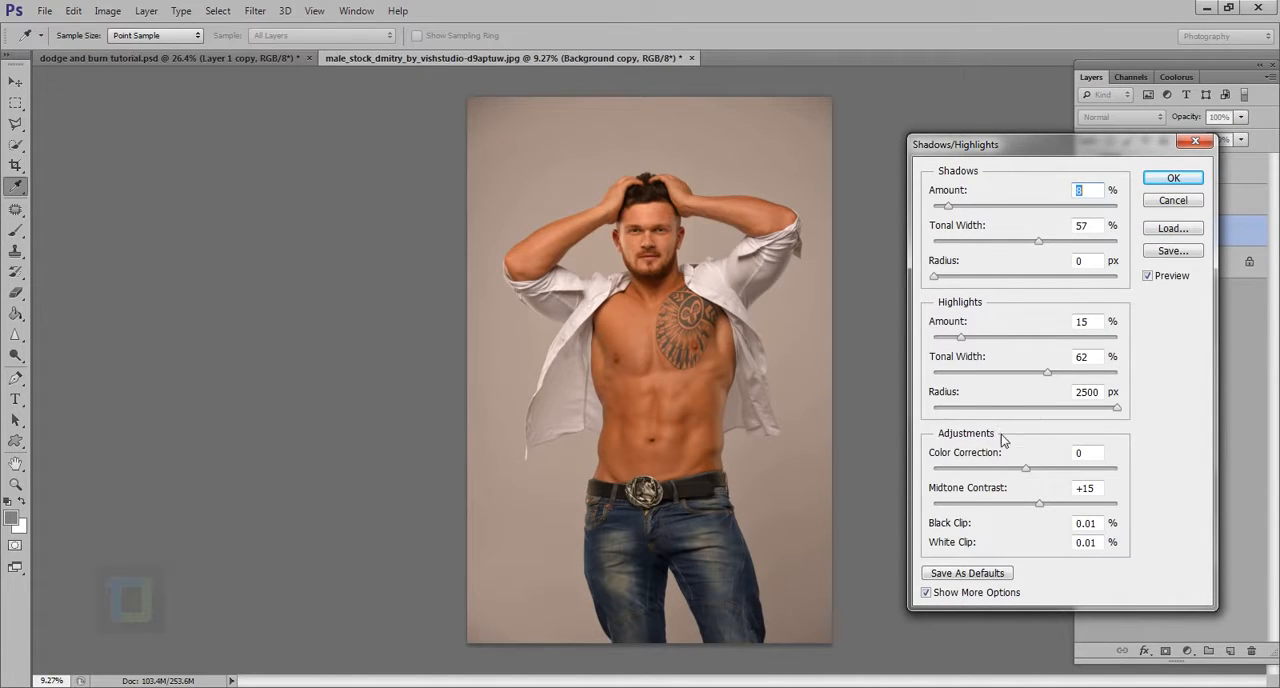
pyautogui.moveTo(1044, 506)
pyautogui.mouseDown()
pyautogui.moveTo(1083, 512)
pyautogui.moveTo(1064, 512)
pyautogui.mouseUp()
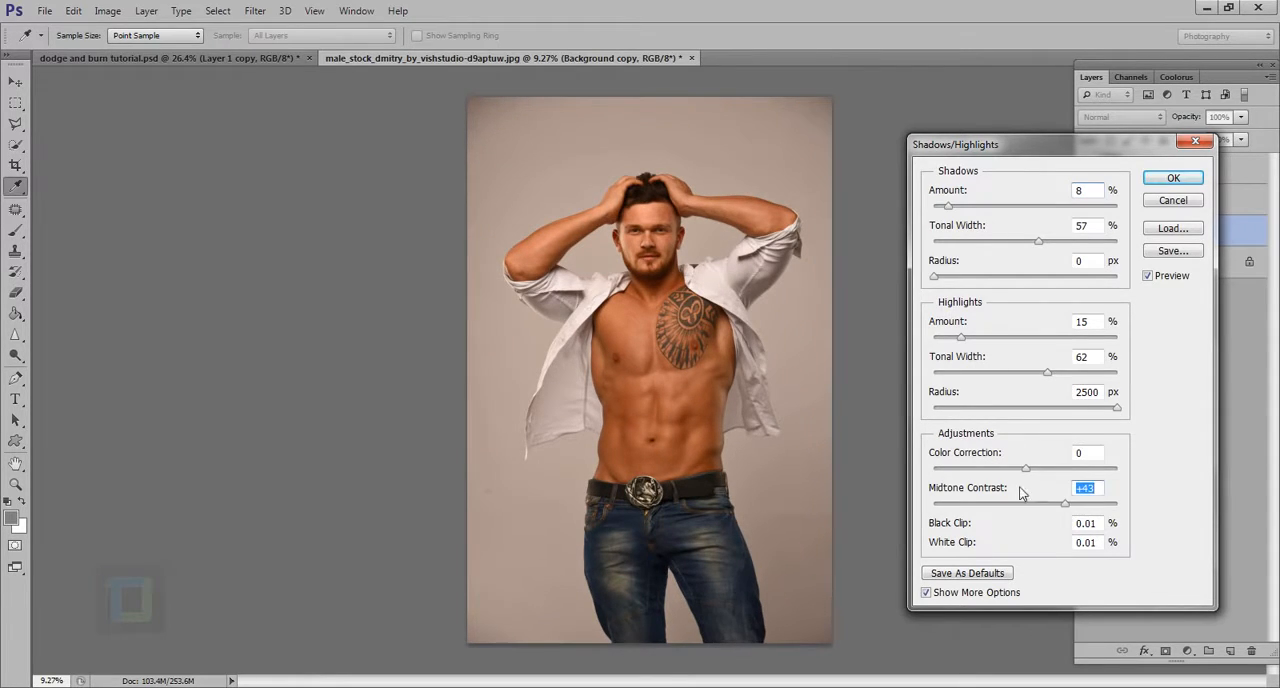
pyautogui.moveTo(1030, 472); pyautogui.dragTo(1000, 485)
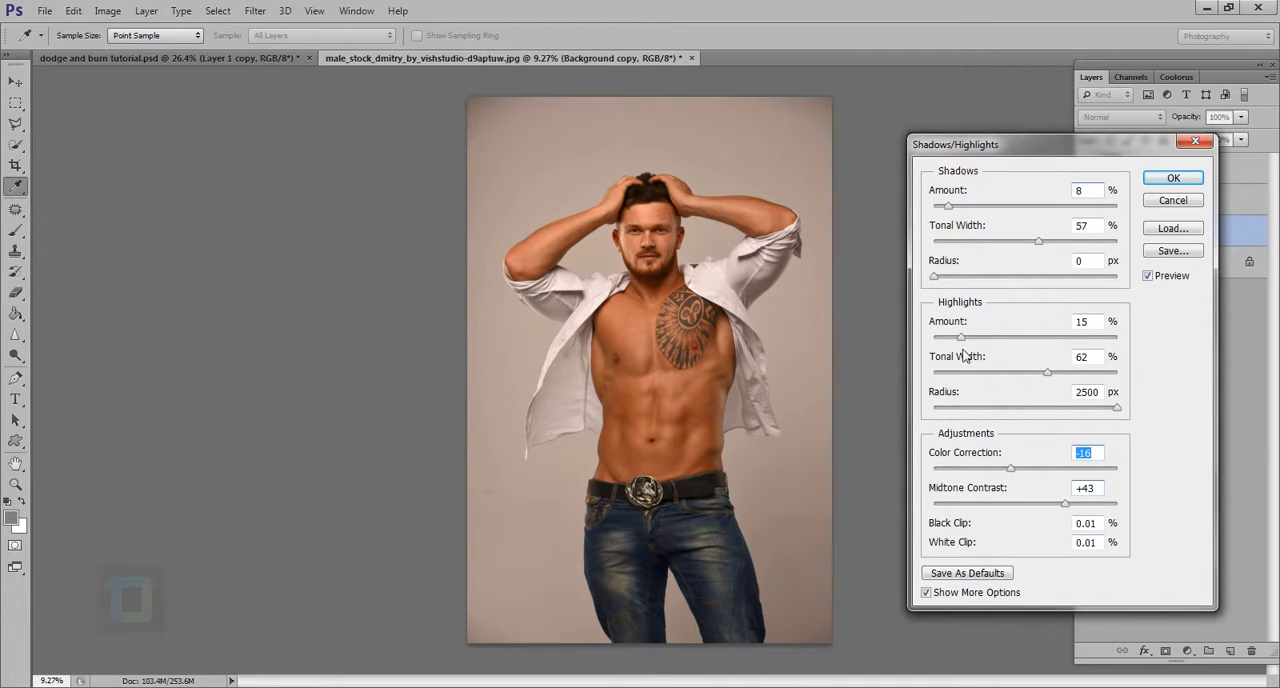
pyautogui.moveTo(961, 337)
pyautogui.mouseDown()
pyautogui.moveTo(935, 340)
pyautogui.moveTo(953, 340)
pyautogui.mouseUp()
pyautogui.moveTo(948, 207)
pyautogui.mouseDown()
pyautogui.moveTo(971, 214)
pyautogui.moveTo(947, 212)
pyautogui.mouseUp()
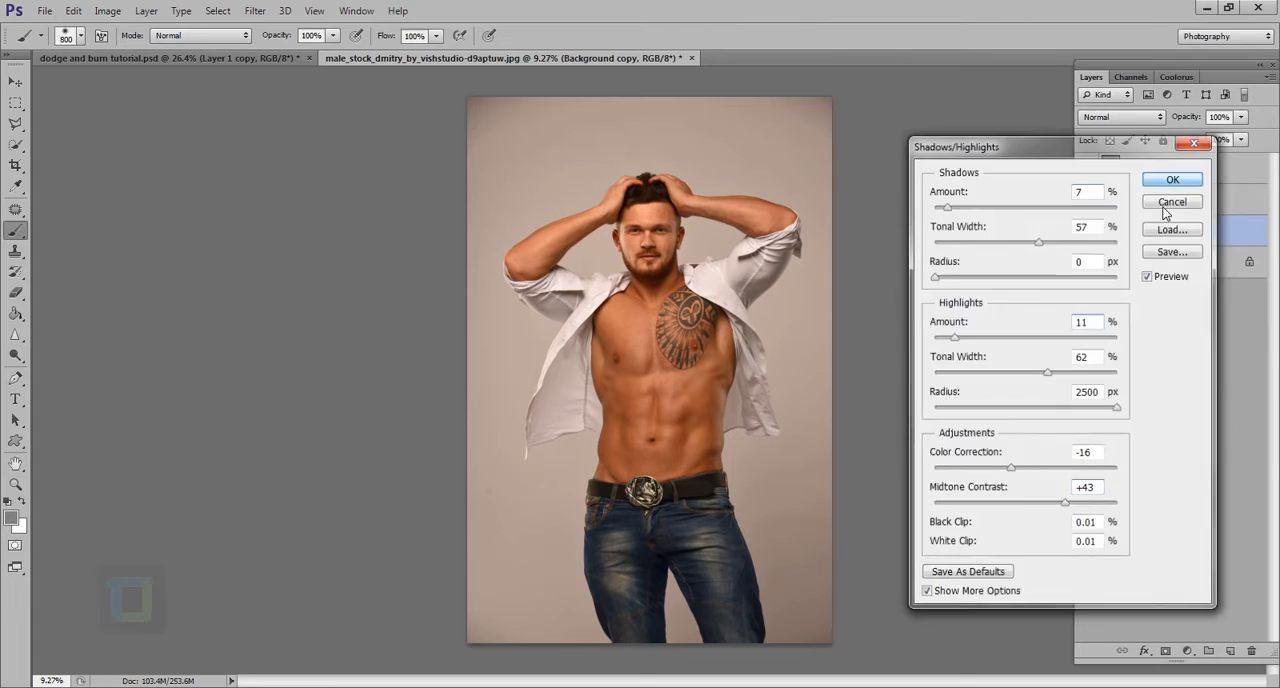
pyautogui.click(1164, 205)
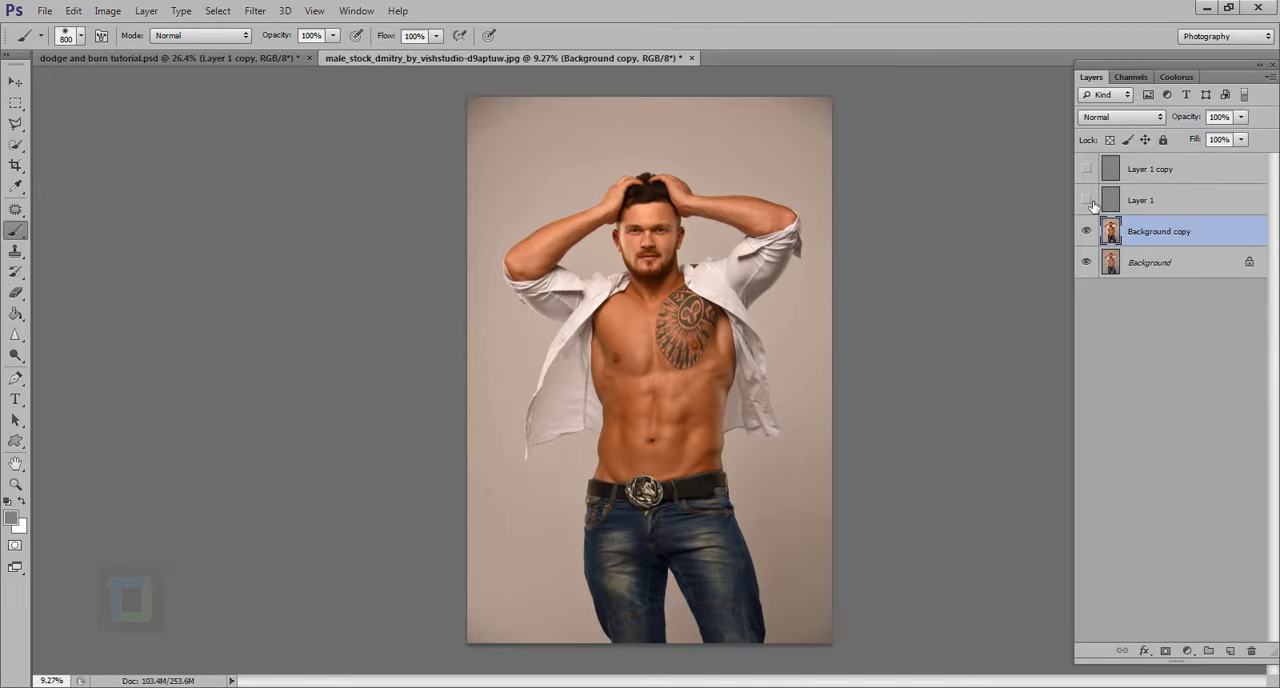
# Show Layer 1 and Layer 1 copy, and compare the upper body with Background copy hidden and shown
pyautogui.click(1086, 169)
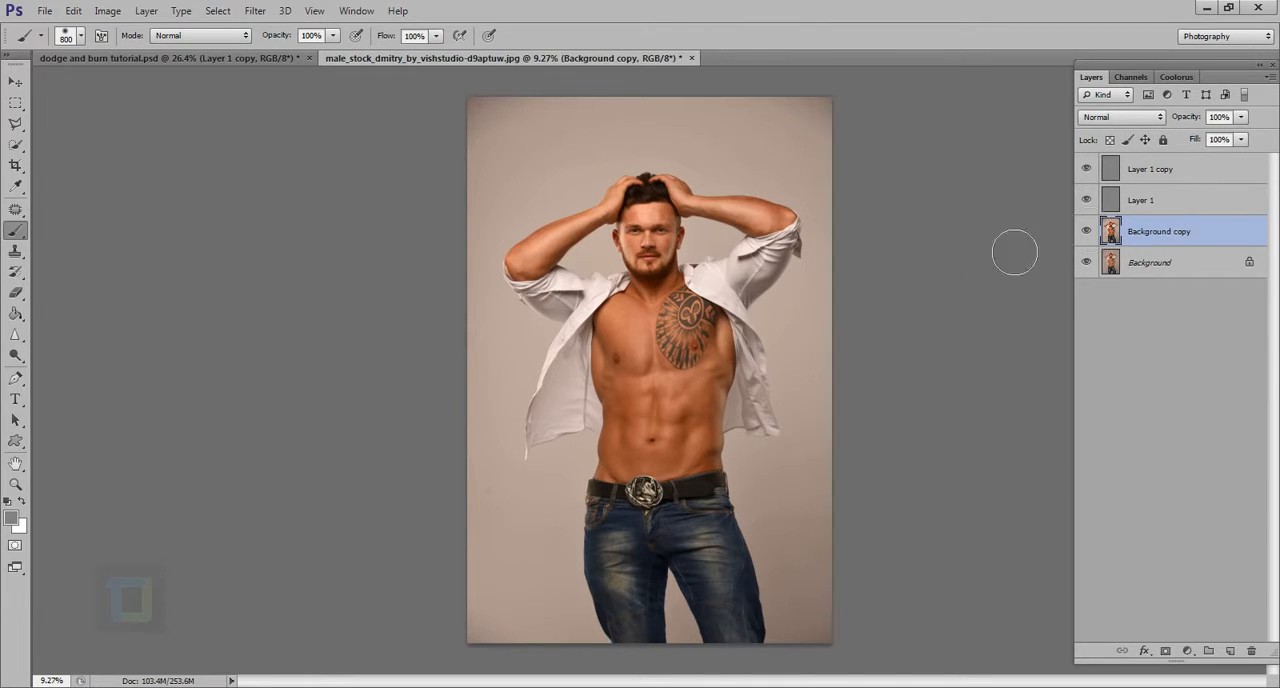
pyautogui.moveTo(572, 155); pyautogui.dragTo(697, 225)
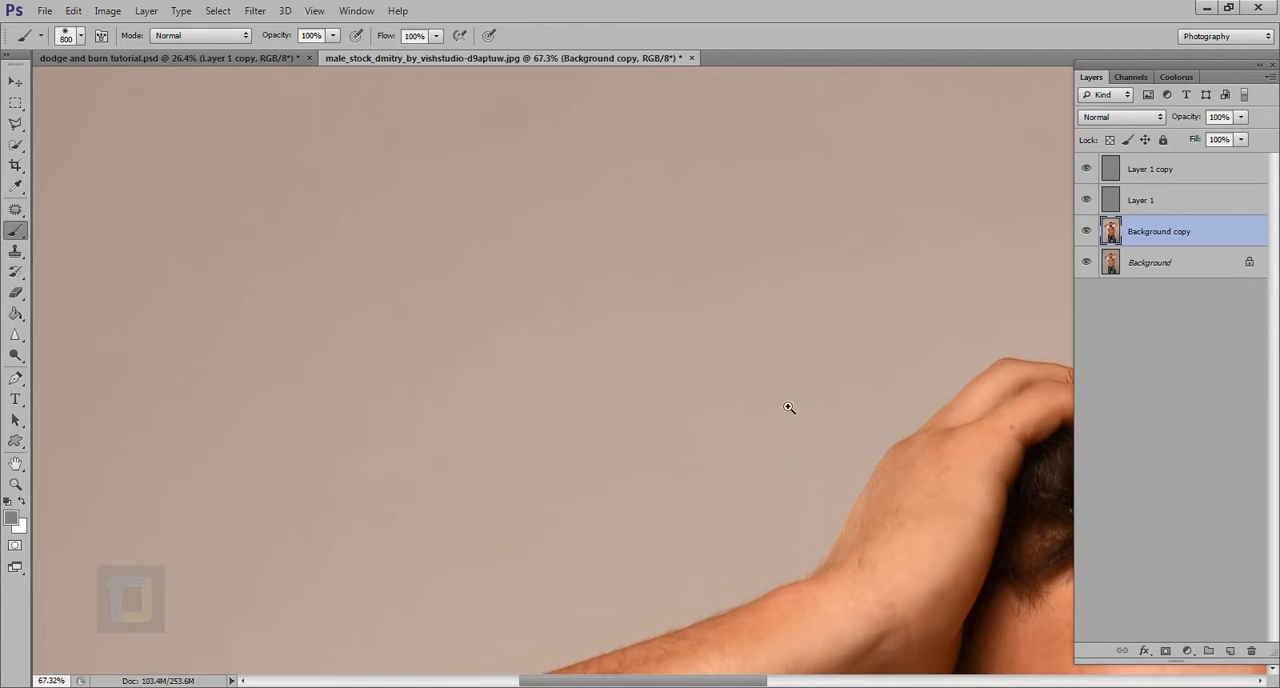
pyautogui.moveTo(789, 407); pyautogui.dragTo(748, 411)
pyautogui.moveTo(872, 504); pyautogui.dragTo(893, 521)
pyautogui.moveTo(893, 521); pyautogui.dragTo(634, 363)
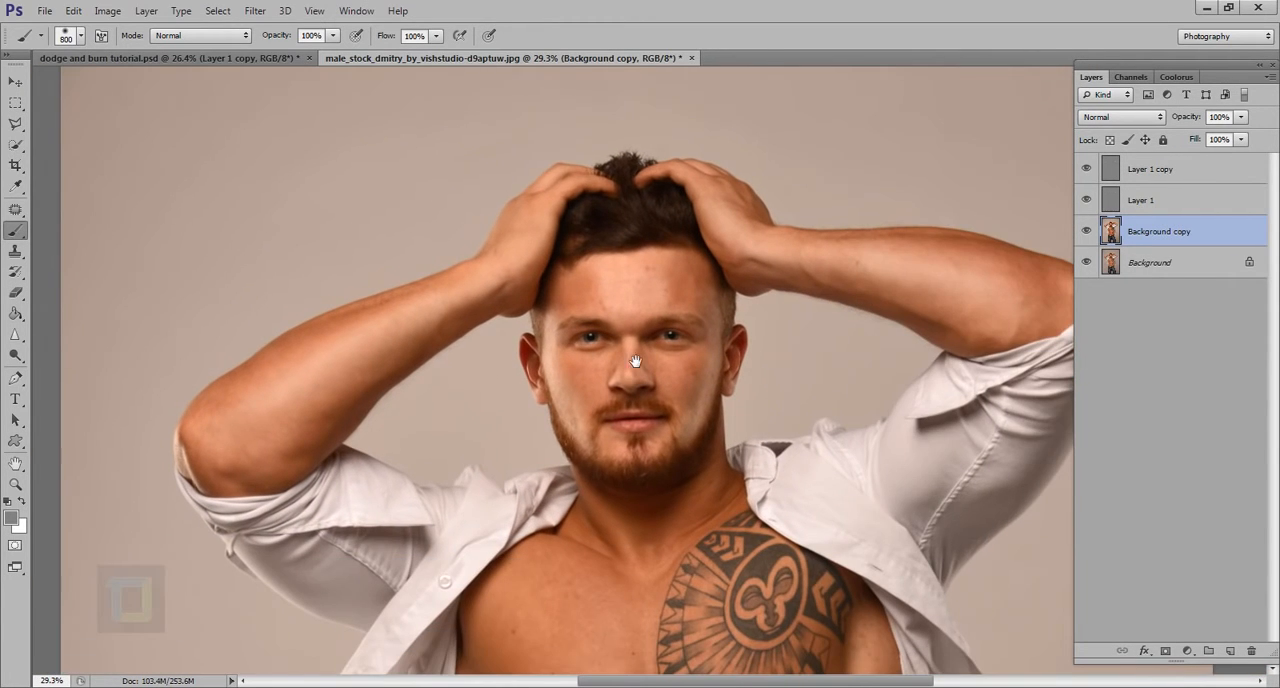
pyautogui.click(1087, 231)
pyautogui.click(1087, 231)
pyautogui.click(1088, 231)
pyautogui.click(1088, 231)
pyautogui.scroll(-5, 797, 365)
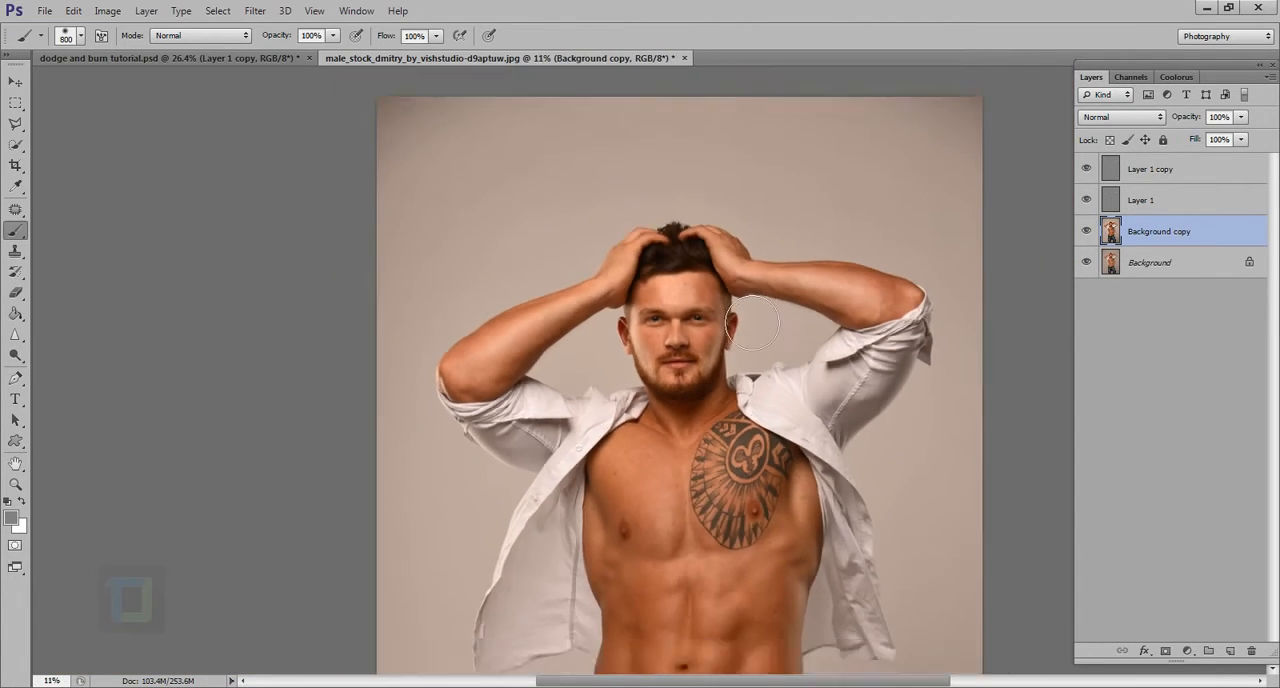
pyautogui.scroll(-1, 768, 326)
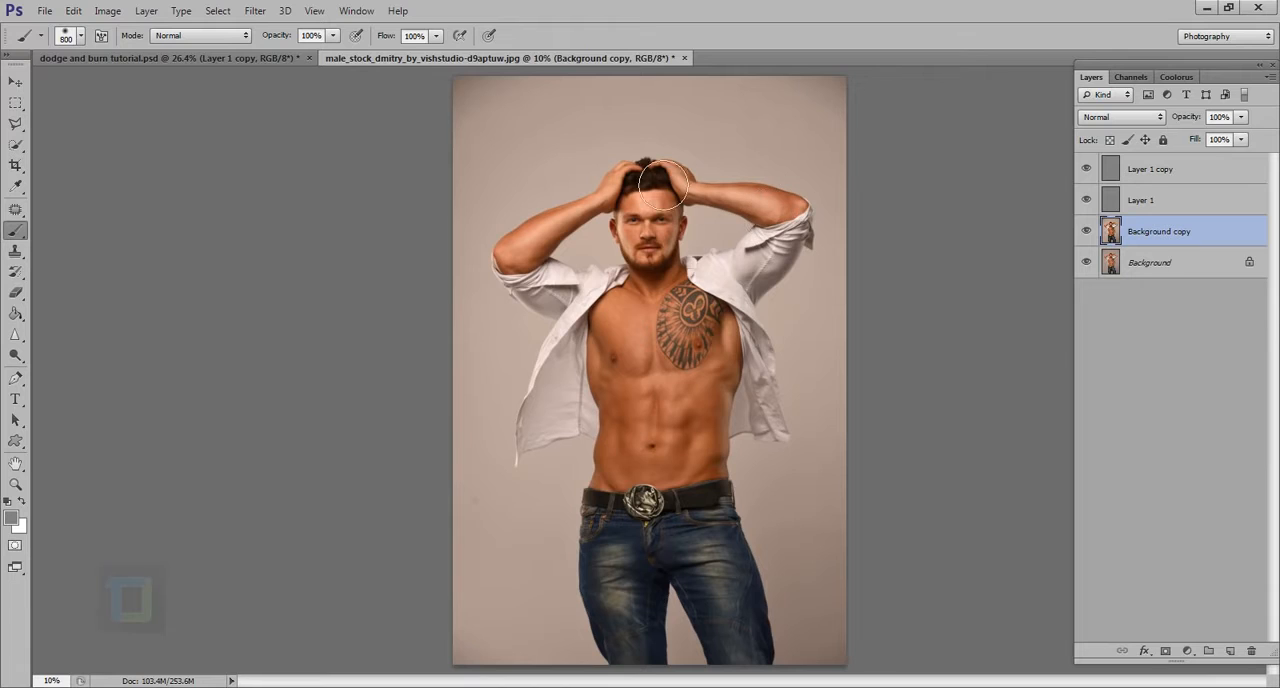
# Compare the portrait before and after by hiding and restoring all layers above the original Background
pyautogui.moveTo(1086, 169); pyautogui.dragTo(1086, 200)
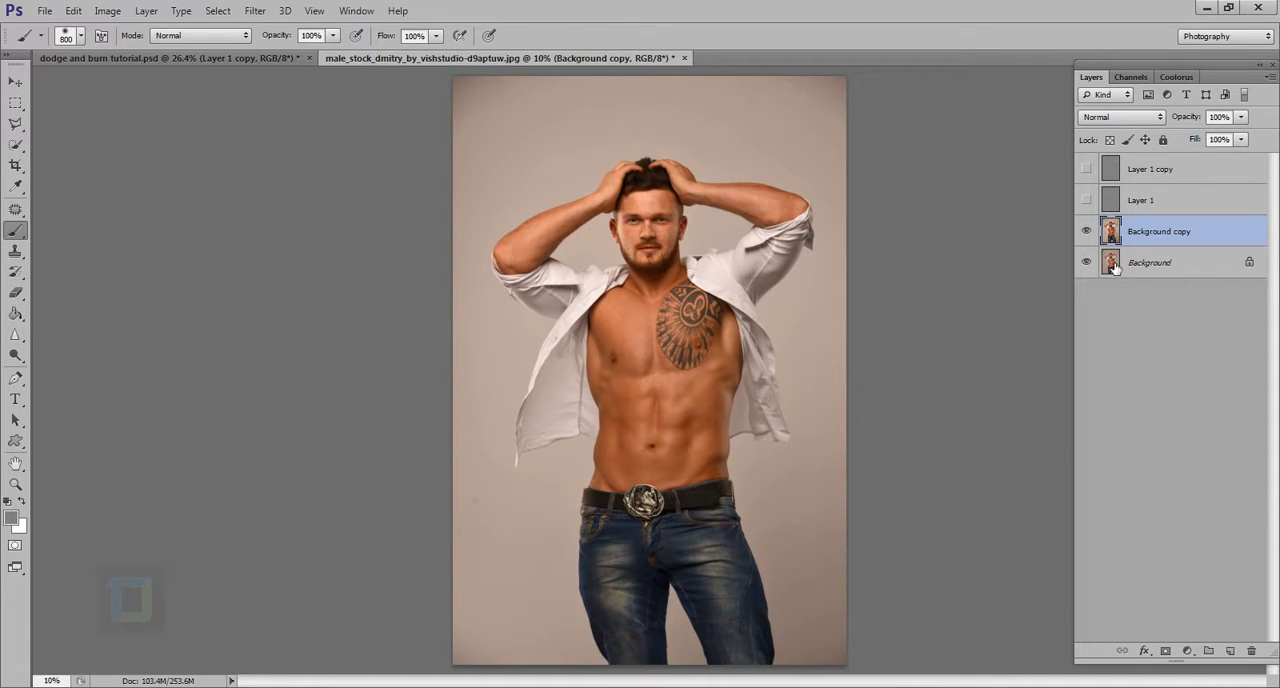
pyautogui.click(1087, 232)
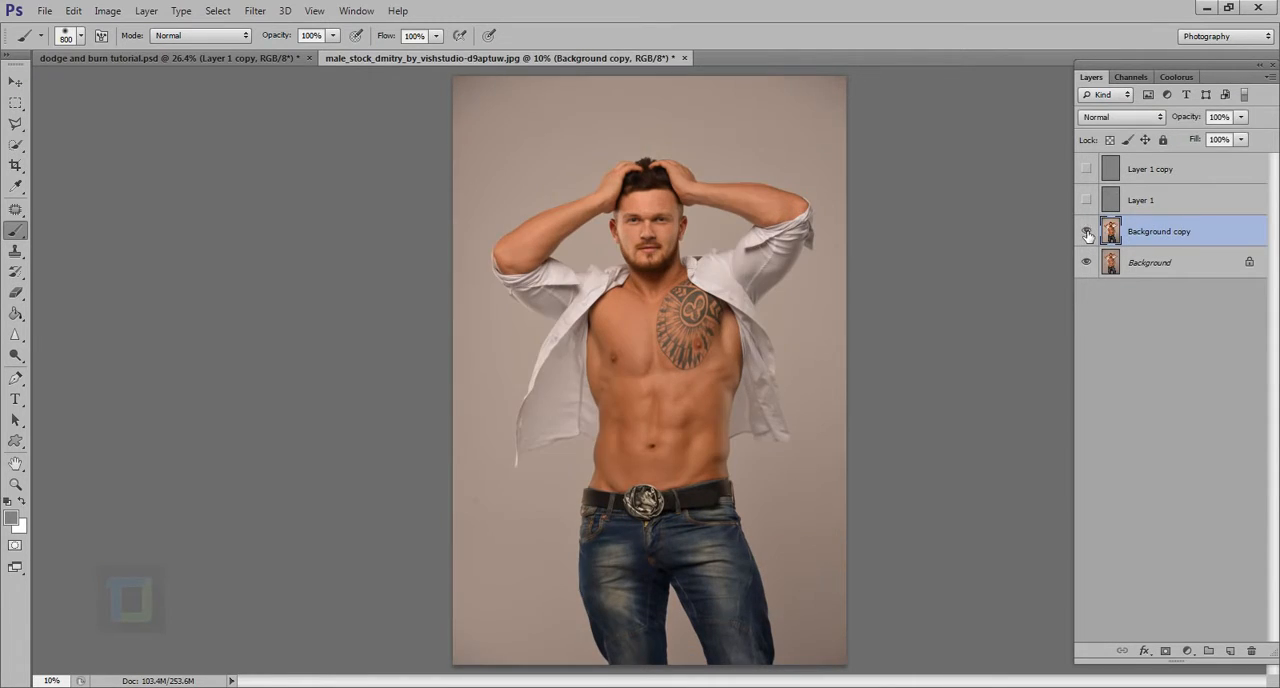
pyautogui.click(1087, 232)
pyautogui.moveTo(1087, 200); pyautogui.dragTo(1088, 169)
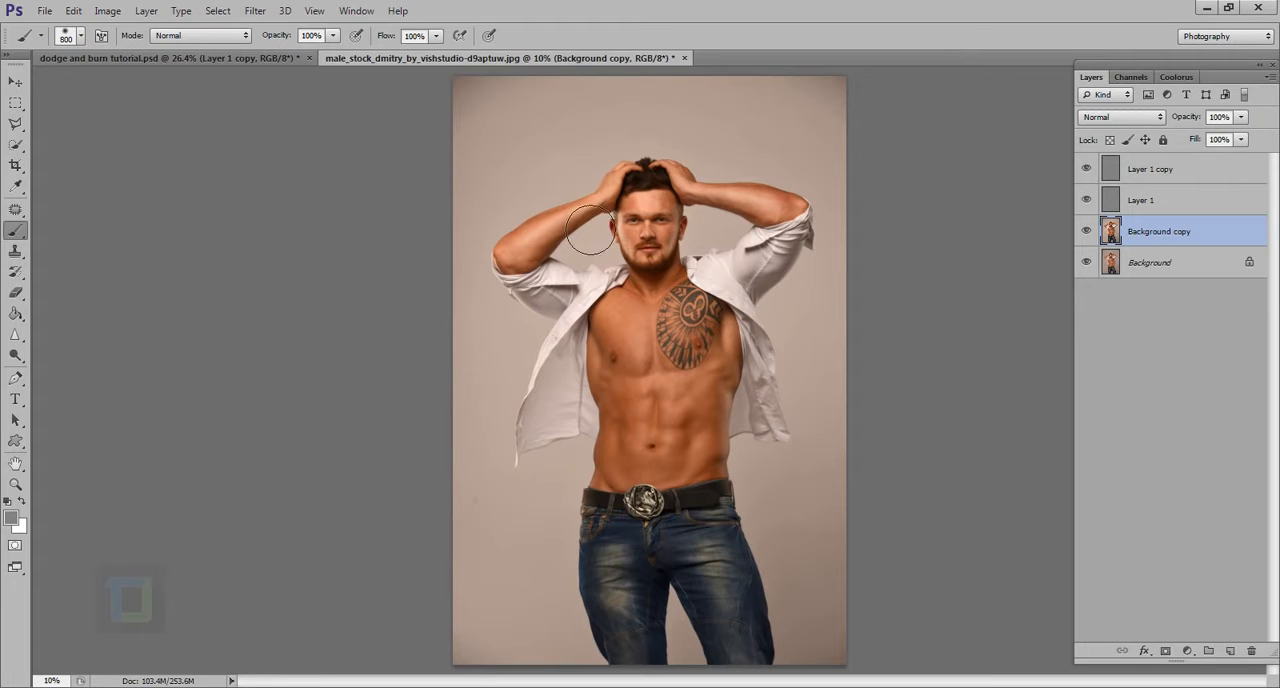
pyautogui.scroll(3, 678, 222)
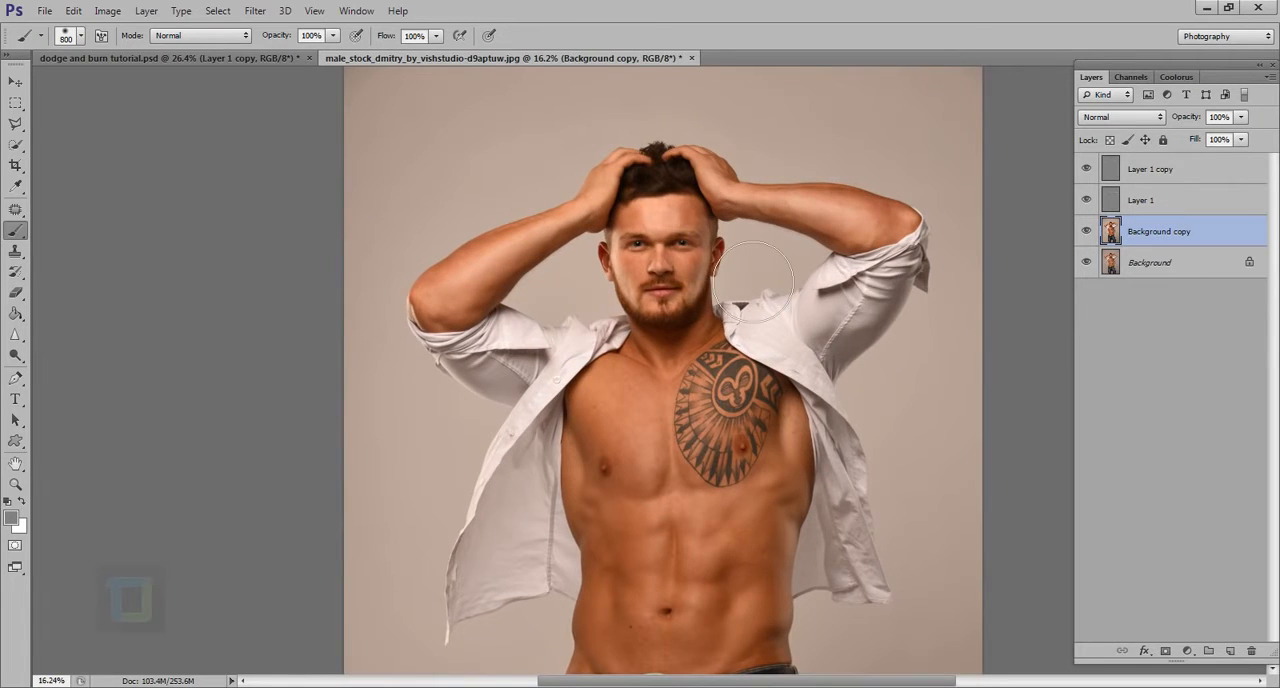